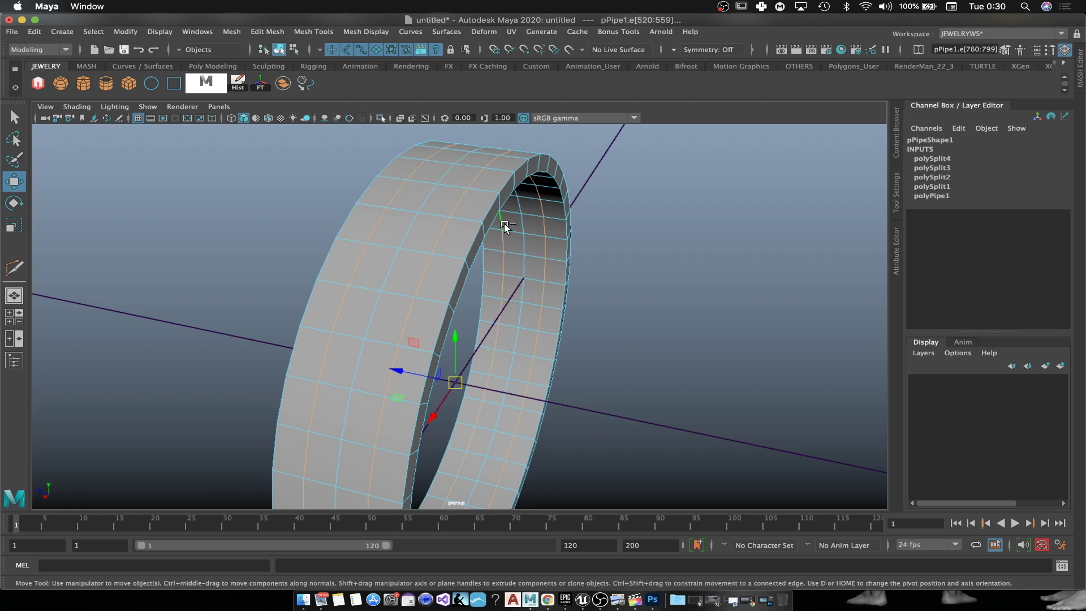
Step: Scale the band's edge loops in and out to give the ring a rounded, domed profile
key(r)
alt+drag(658, 334, 615, 321)
drag(405, 351, 290, 298)
double_click(281, 291)
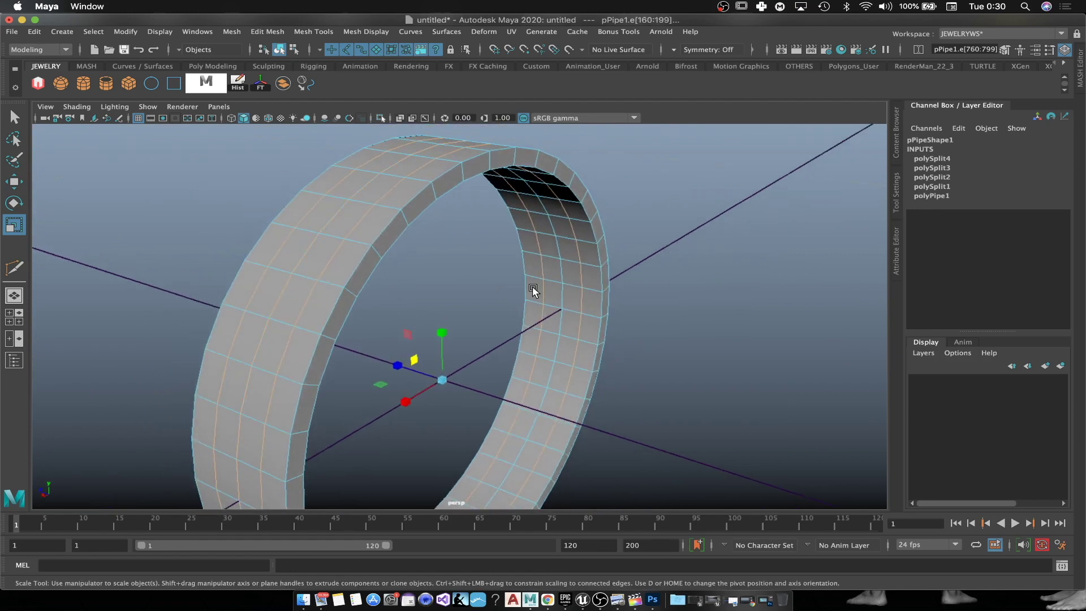
double_click(563, 273)
drag(419, 362, 414, 359)
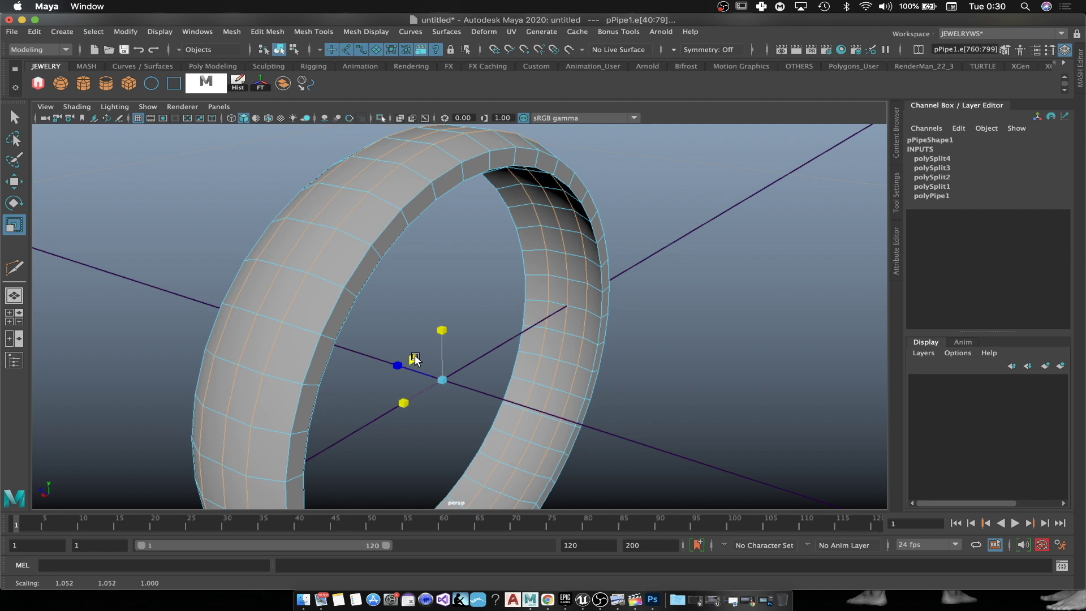
alt+drag(597, 338, 574, 332)
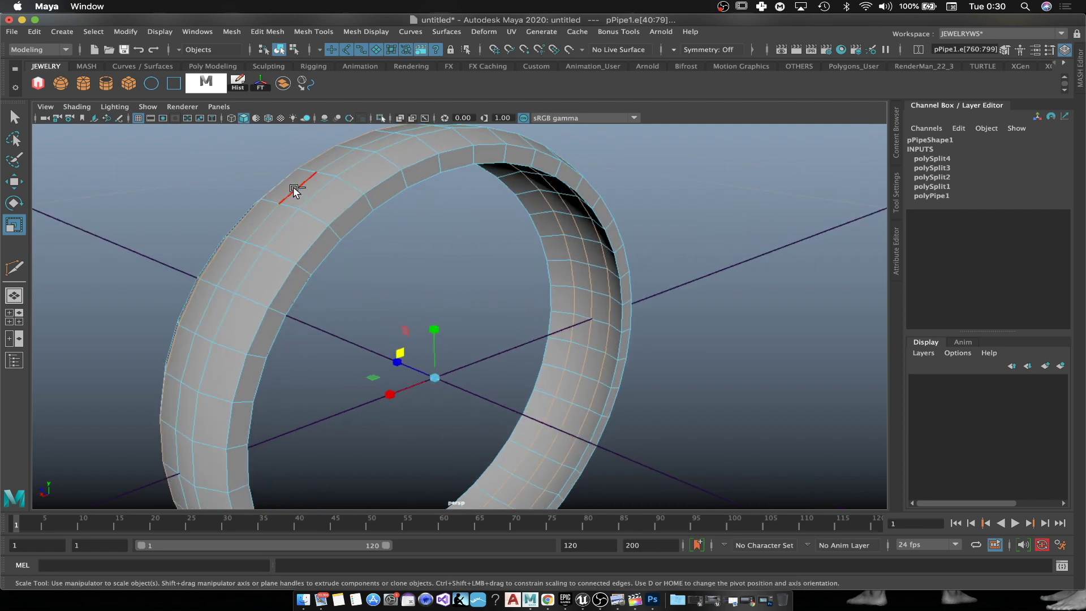
drag(406, 351, 399, 358)
alt+drag(686, 323, 480, 305)
drag(376, 339, 650, 252)
Step: Return to Object Mode and orbit around the ring to inspect its new shape
right_click(589, 218)
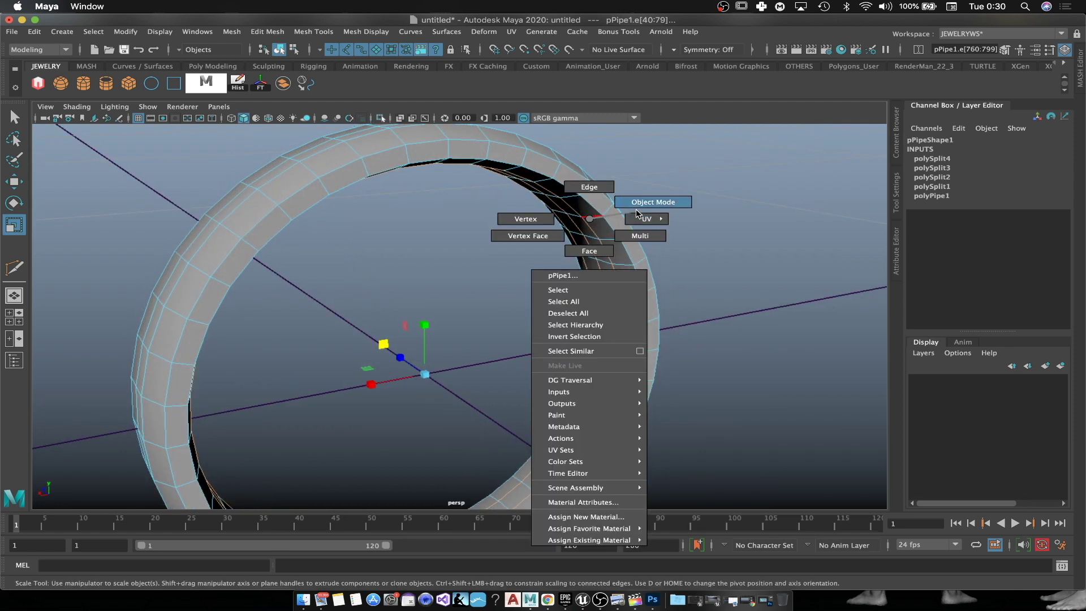
click(639, 202)
alt+drag(807, 273, 542, 311)
alt+drag(435, 337, 454, 235)
click(453, 236)
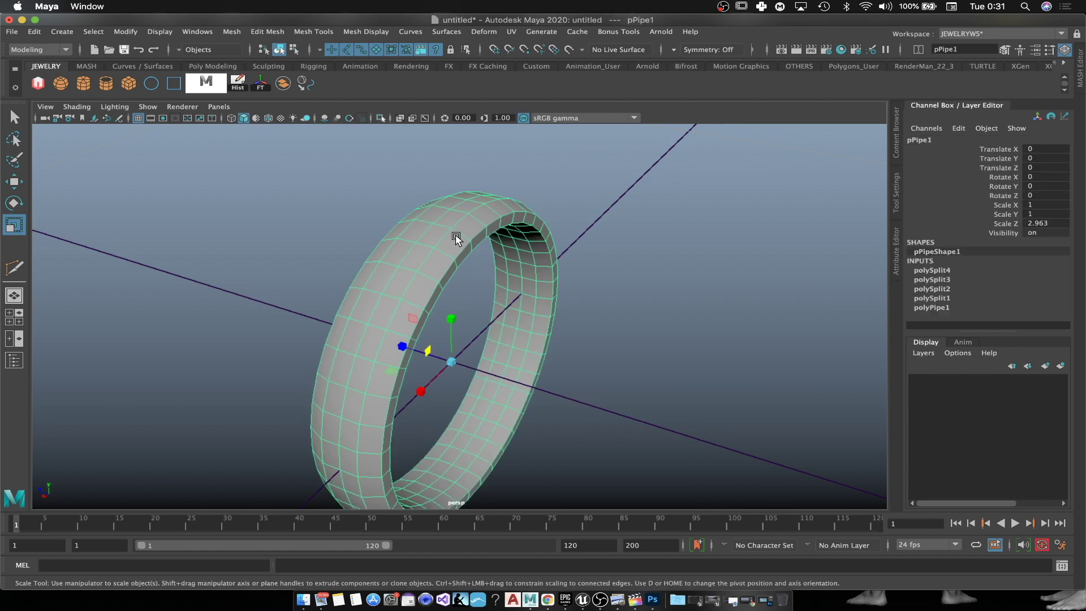
click(716, 250)
alt+drag(717, 371, 669, 364)
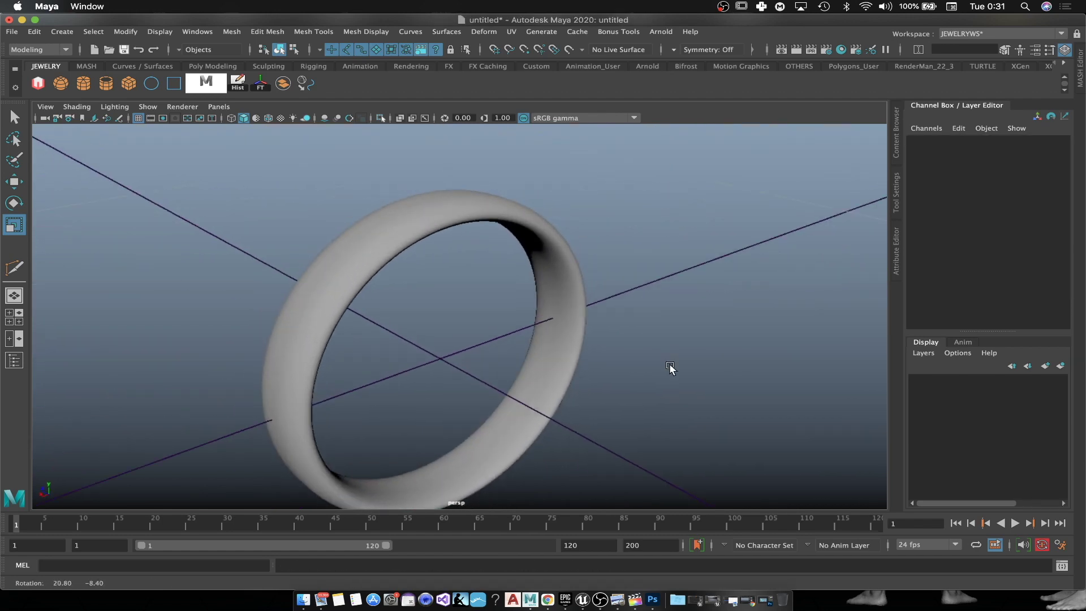
click(519, 221)
click(691, 262)
alt+drag(691, 262, 792, 318)
Step: Add a poly cube at the origin and scale it to 2.629, 2.629, 13.126 as a long bar
click(128, 84)
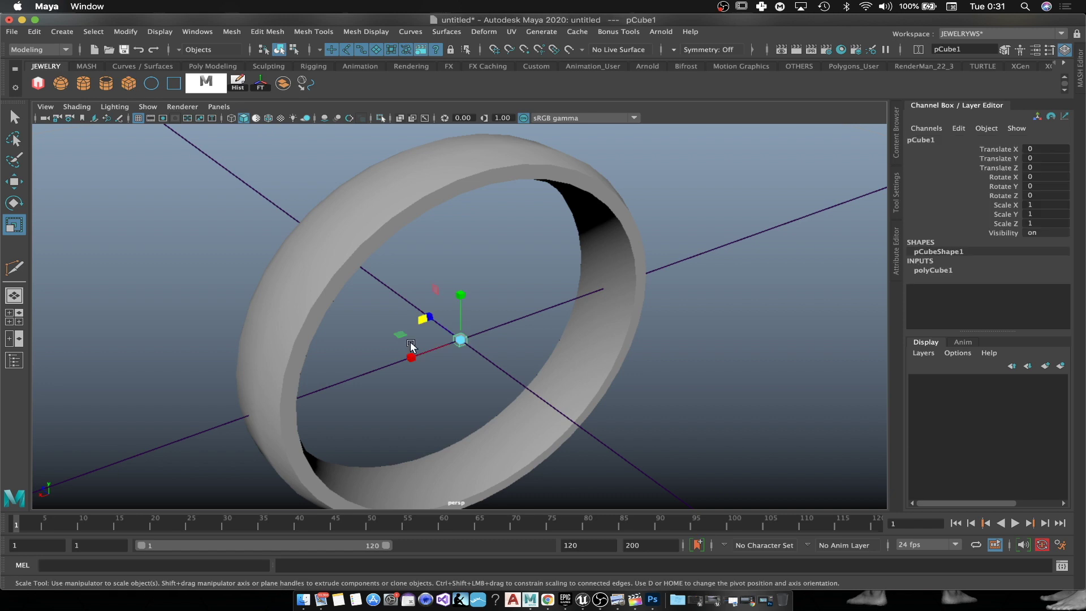
scroll(504, 328, up, 6)
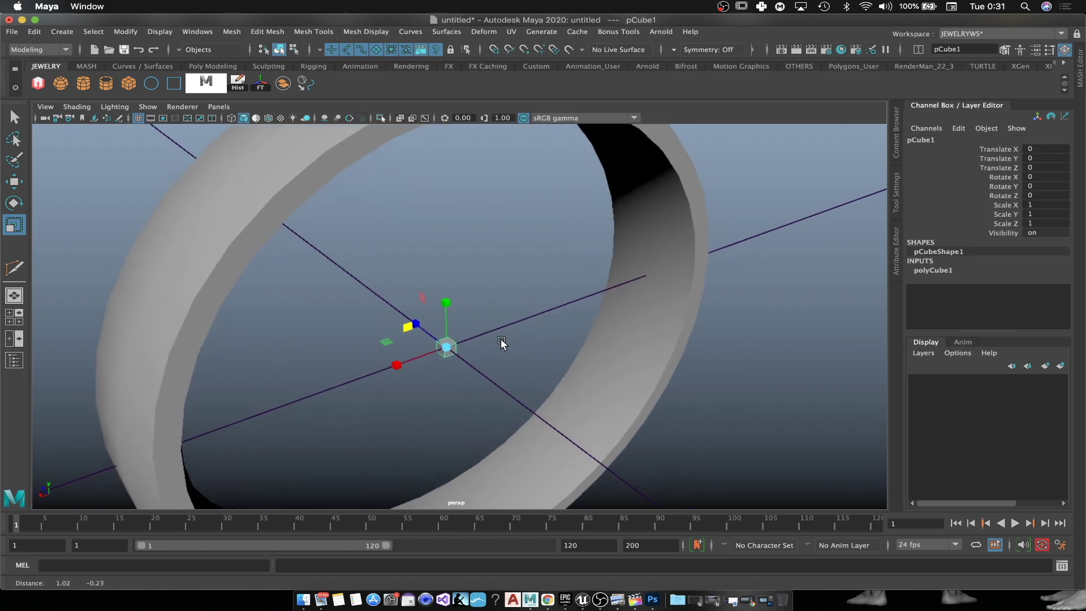
scroll(447, 348, down, 5)
mouse_move(456, 341)
alt+mouse_down()
mouse_move(478, 329)
mouse_move(469, 333)
alt+mouse_up()
scroll(471, 334, up, 5)
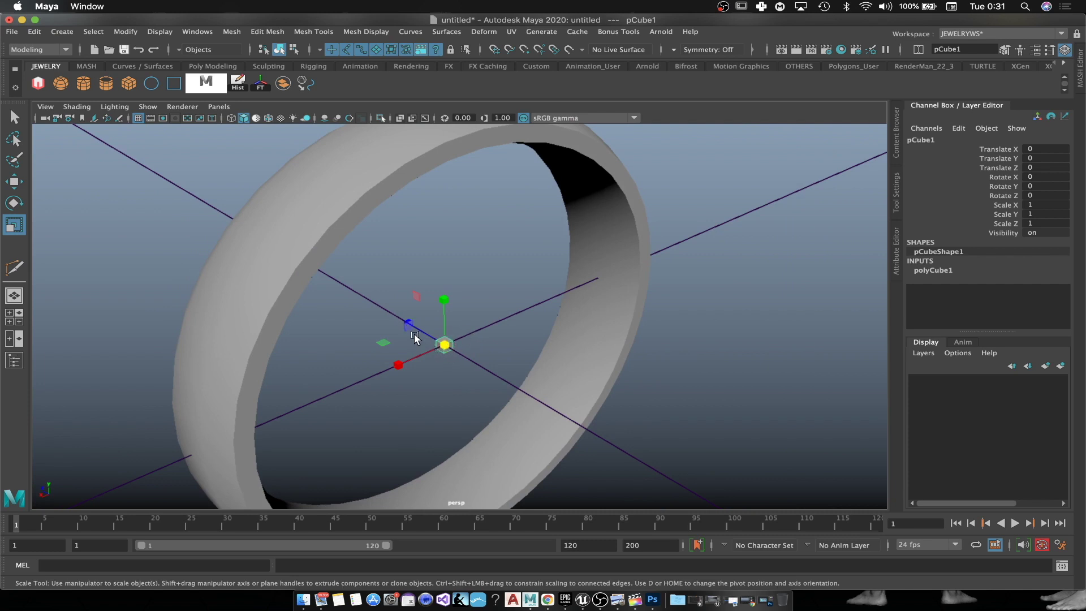
ctrl+drag(406, 324, 368, 312)
alt+drag(400, 370, 473, 391)
drag(405, 318, 198, 268)
drag(403, 325, 375, 303)
alt+drag(513, 384, 533, 383)
Step: Select the ring, switch to edge mode and pick an edge loop around the band
right_drag(473, 283, 536, 239)
click(536, 239)
alt+drag(536, 239, 332, 211)
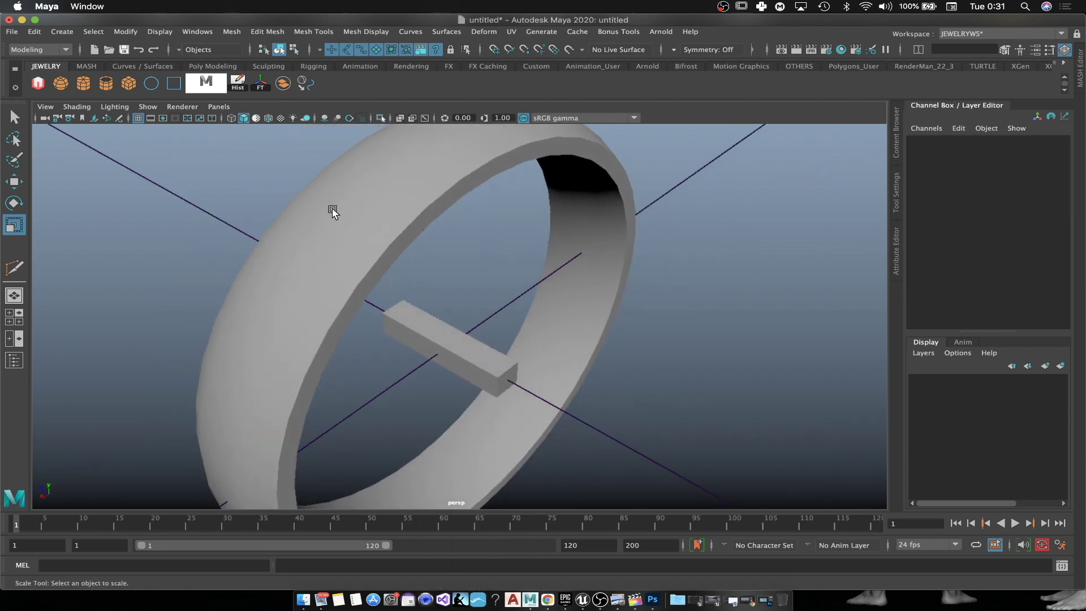
click(337, 204)
right_drag(339, 202, 341, 170)
alt+drag(342, 170, 430, 243)
double_click(414, 218)
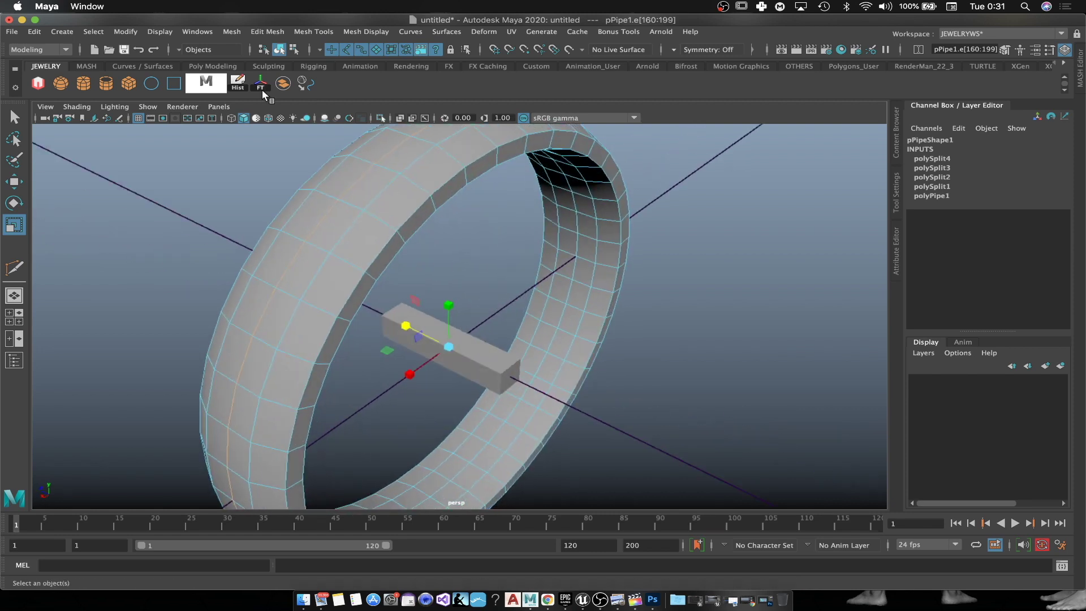
Step: Convert the band's edge loop into a curve using Modify > Convert > Polygon Edges to Curve
click(307, 83)
alt+drag(543, 332, 437, 346)
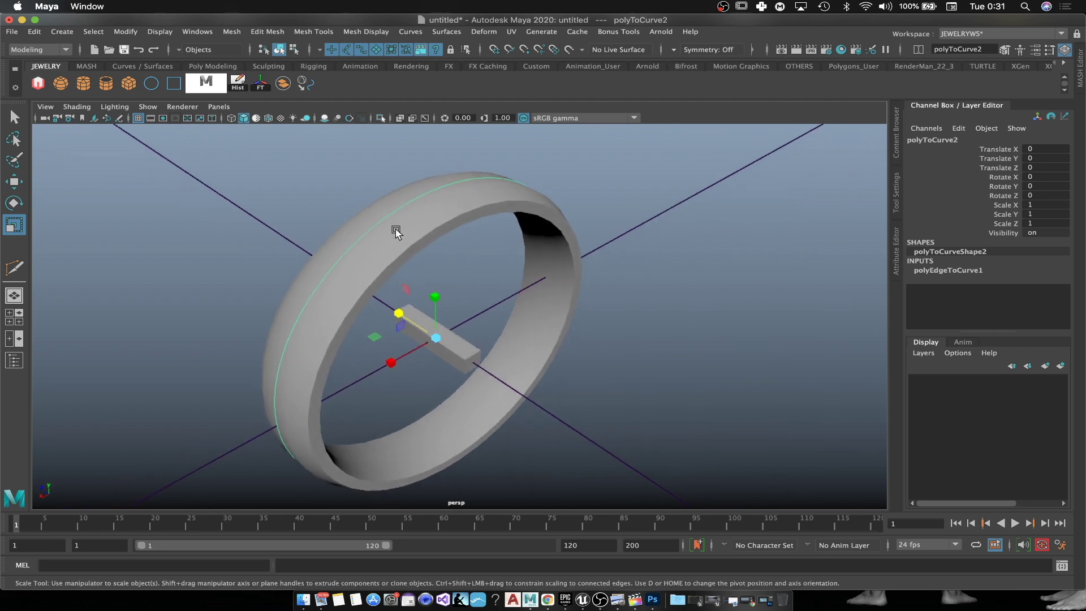
click(441, 238)
right_drag(413, 220, 413, 182)
double_click(407, 216)
double_click(408, 220)
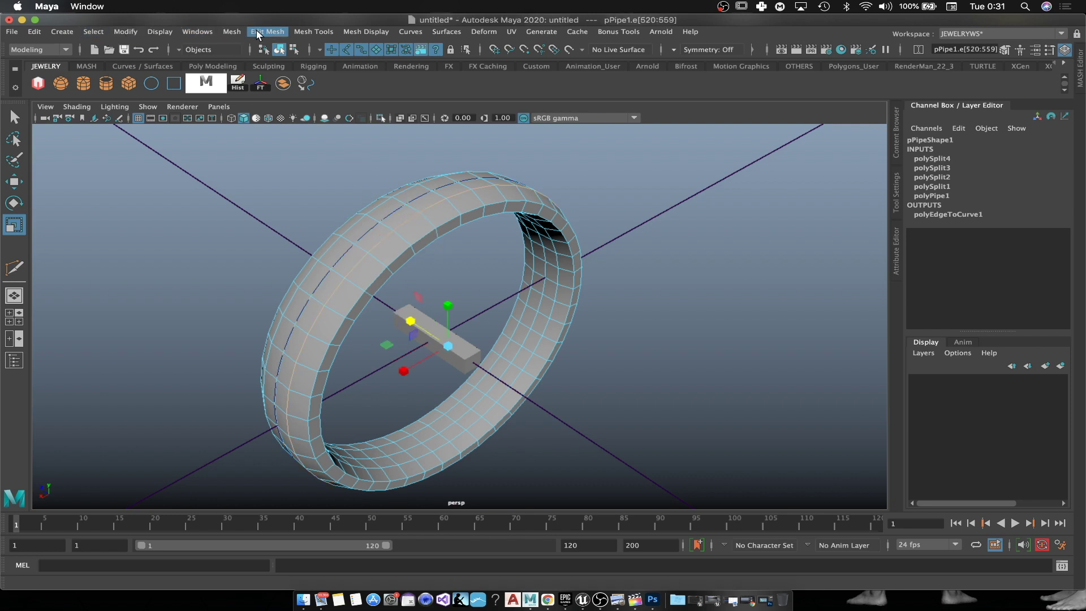
click(126, 32)
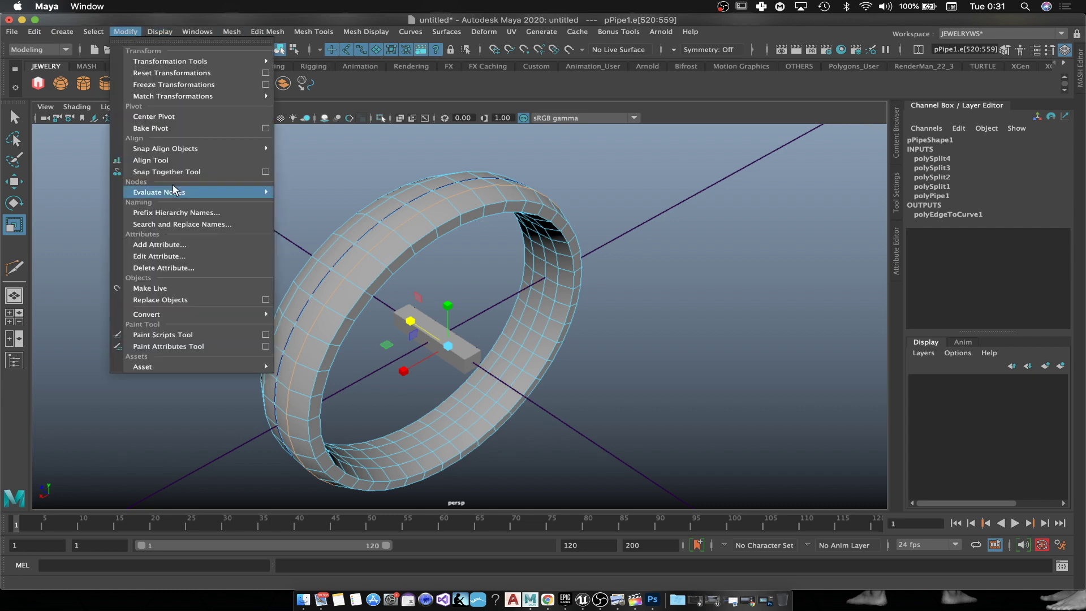
mouse_move(230, 314)
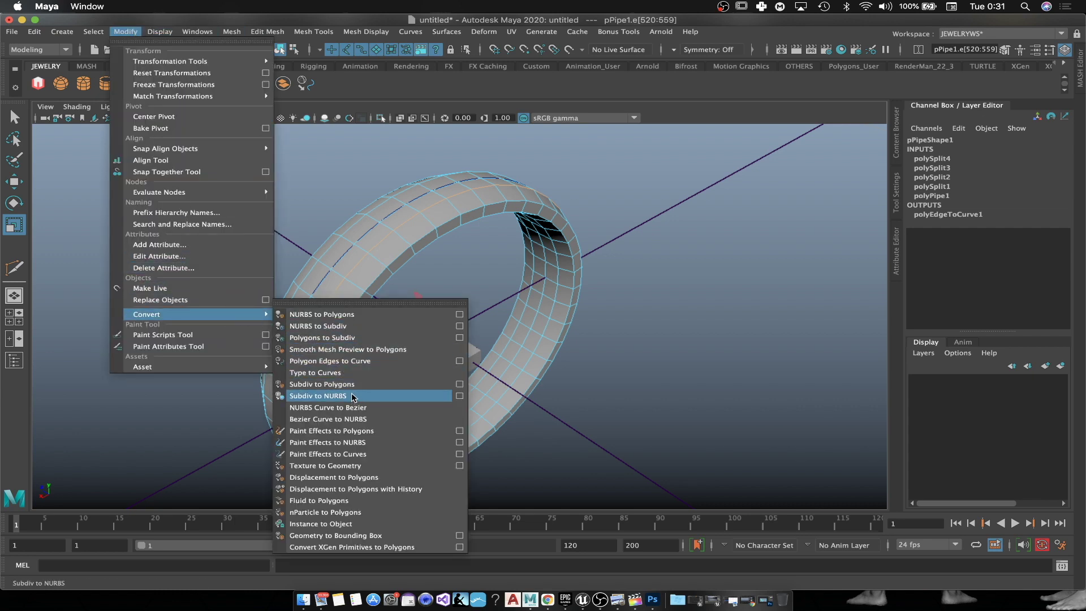
click(364, 361)
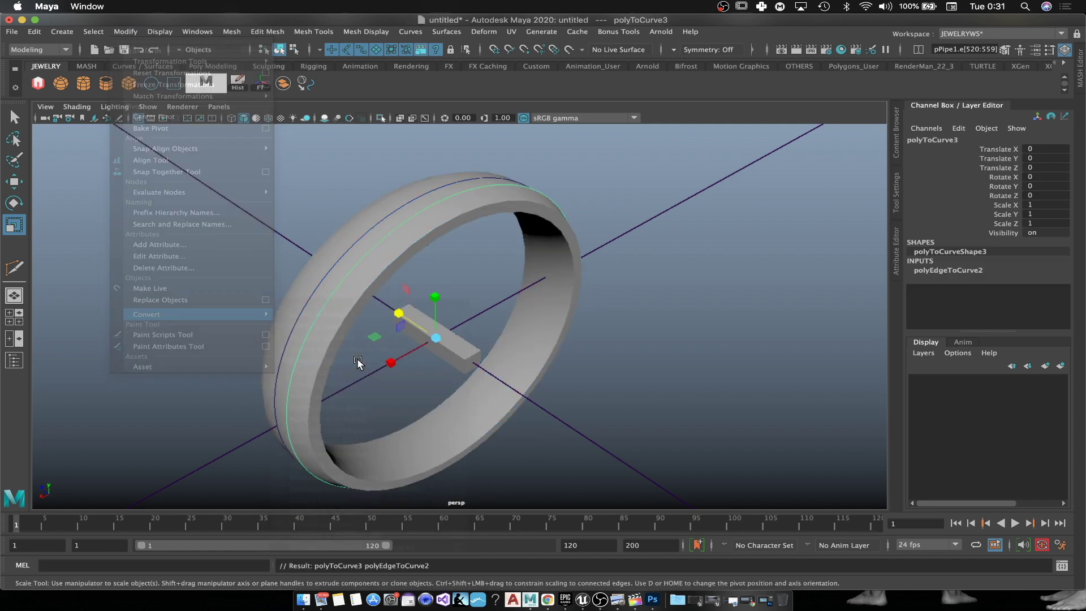
Step: Select the extra duplicate curve on the ring and delete it
alt+drag(204, 332, 253, 342)
scroll(384, 317, up, 3)
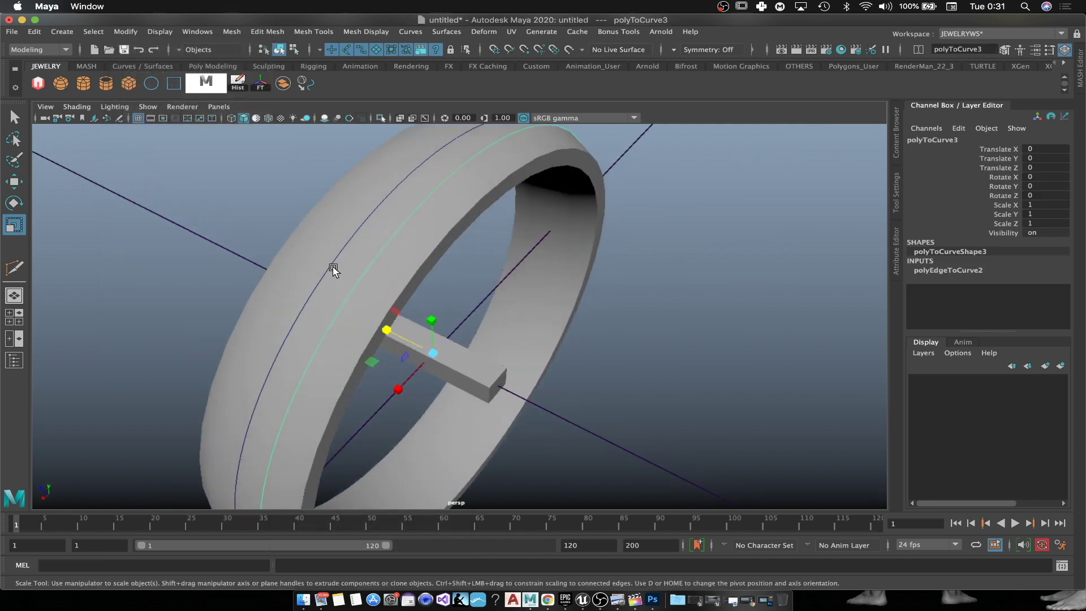
key(w)
click(632, 307)
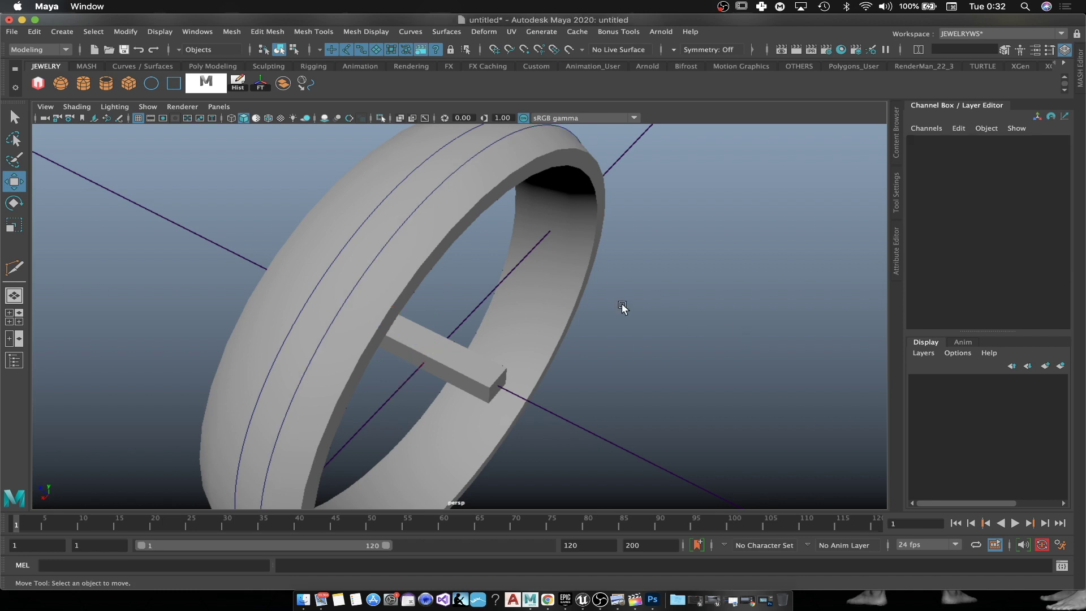
click(401, 227)
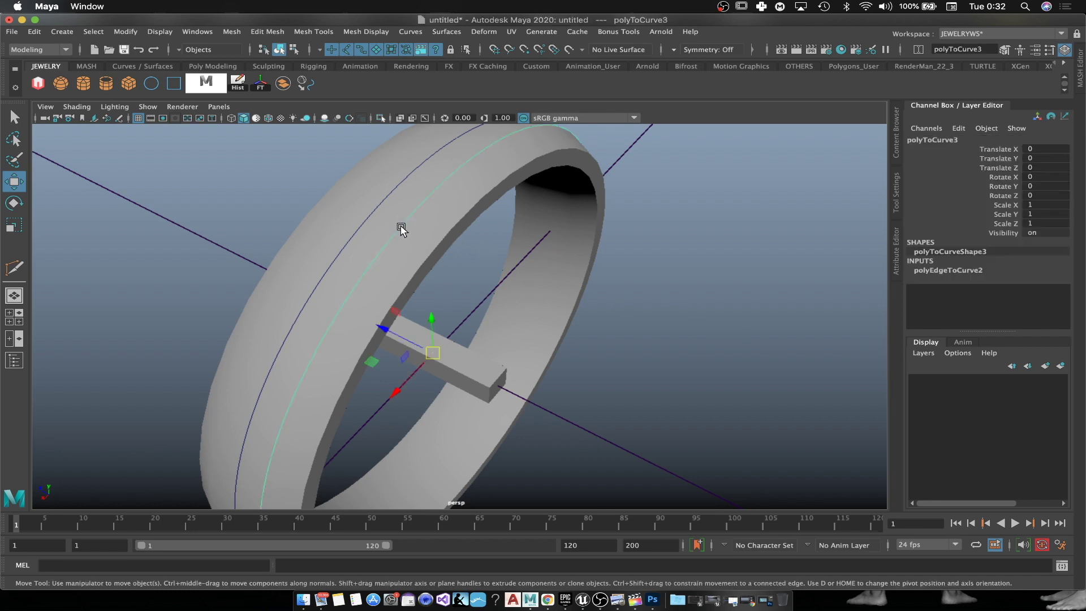
key(ctrl+Delete)
key(Delete)
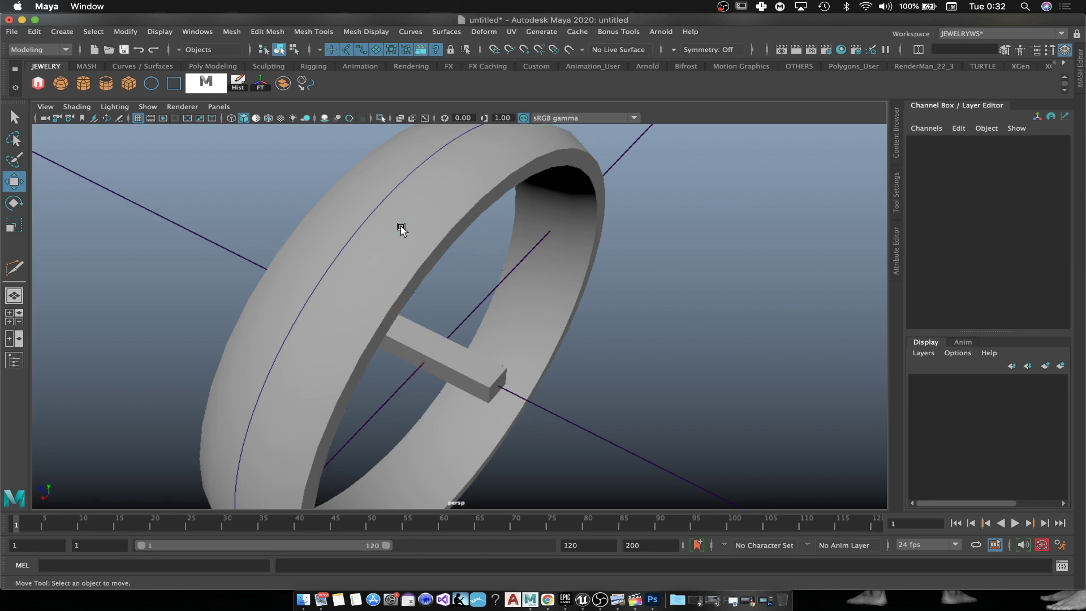
Step: Delete the bar's construction history and freeze its transformations
alt+drag(782, 390, 757, 383)
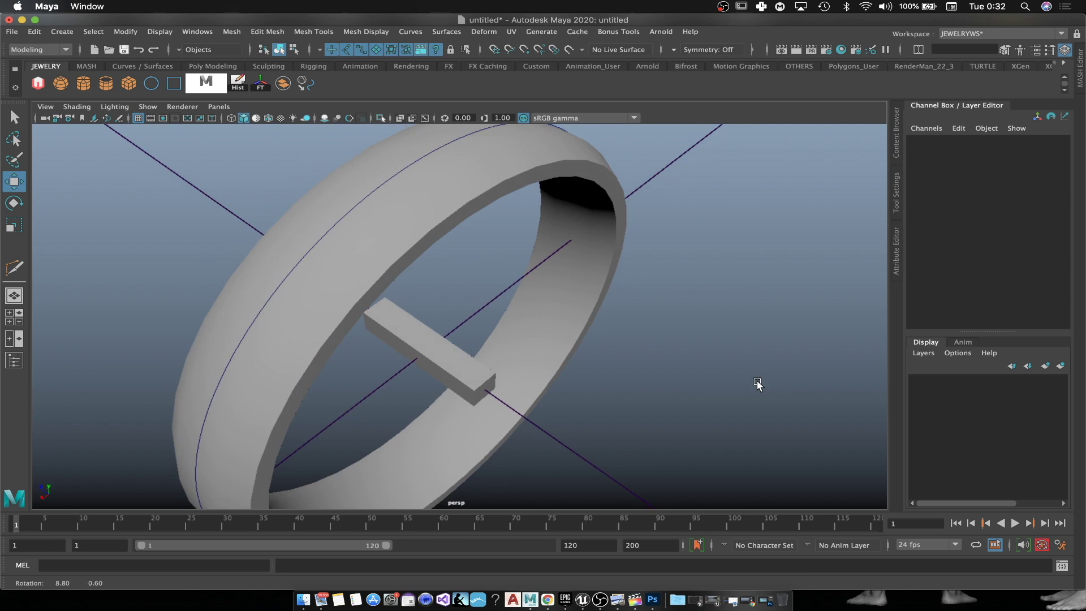
click(451, 351)
scroll(131, 279, down, 3)
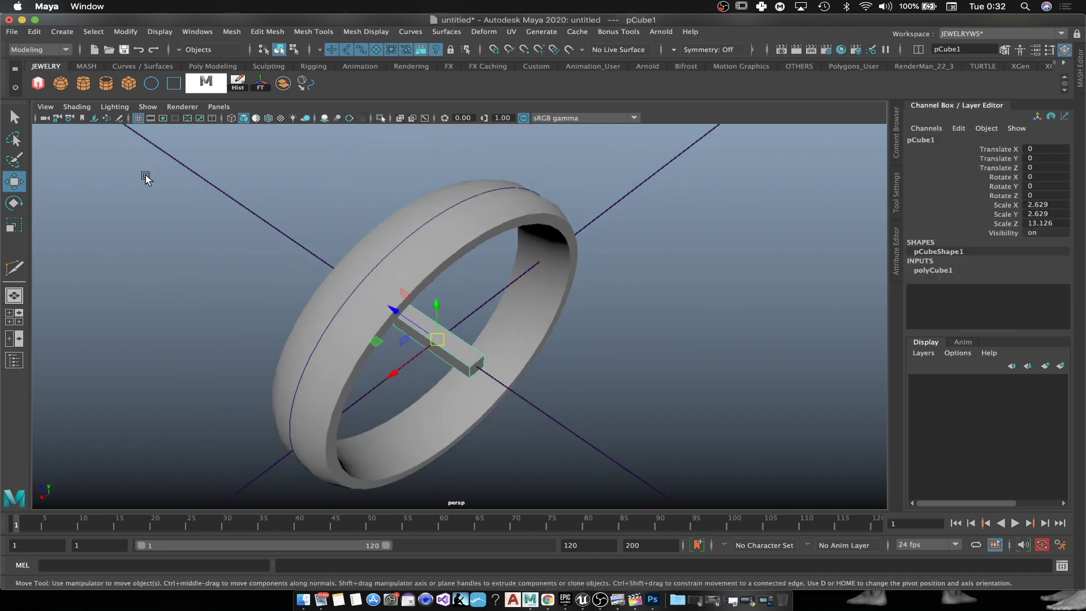
click(249, 89)
click(261, 84)
Step: Create MASH1 from the bar and show the Outliner and Attribute Editor
click(38, 84)
mouse_move(619, 393)
alt+mouse_down()
mouse_move(633, 390)
mouse_move(589, 371)
mouse_move(636, 382)
alt+mouse_up()
click(15, 361)
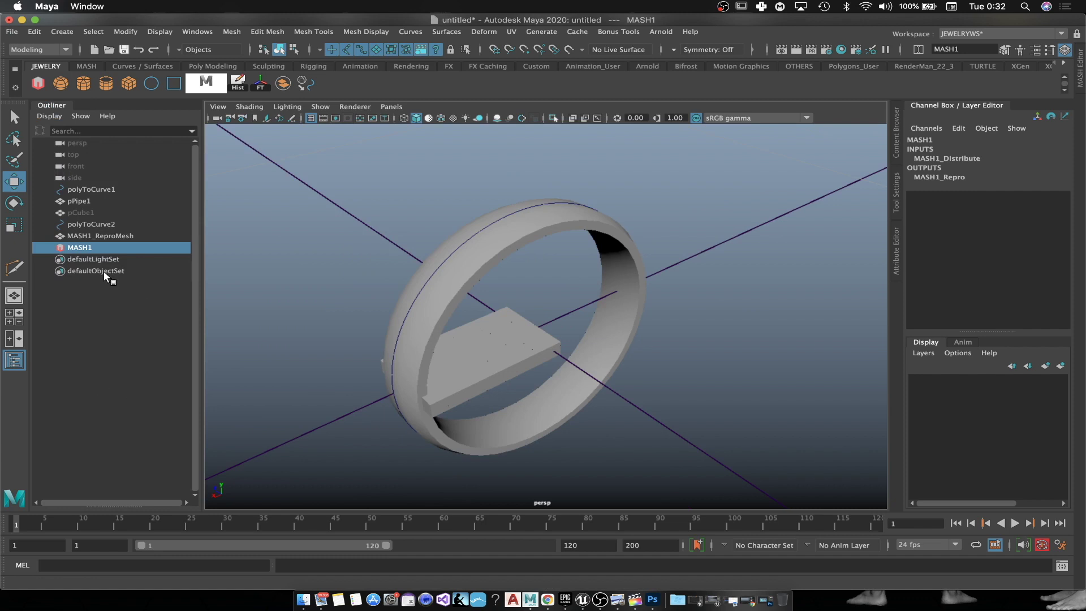
click(1042, 52)
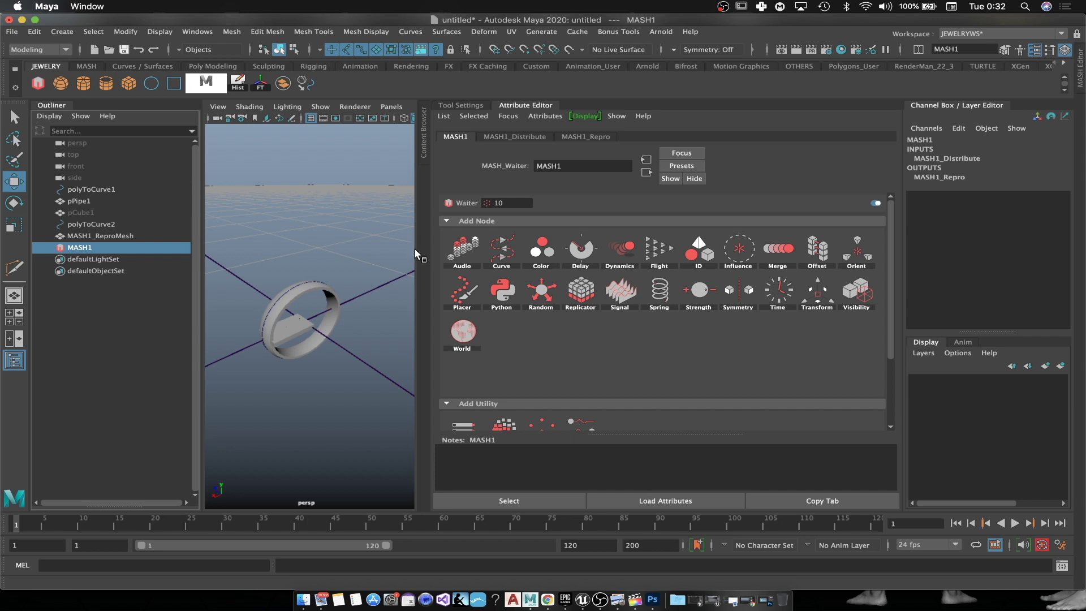
drag(417, 251, 583, 252)
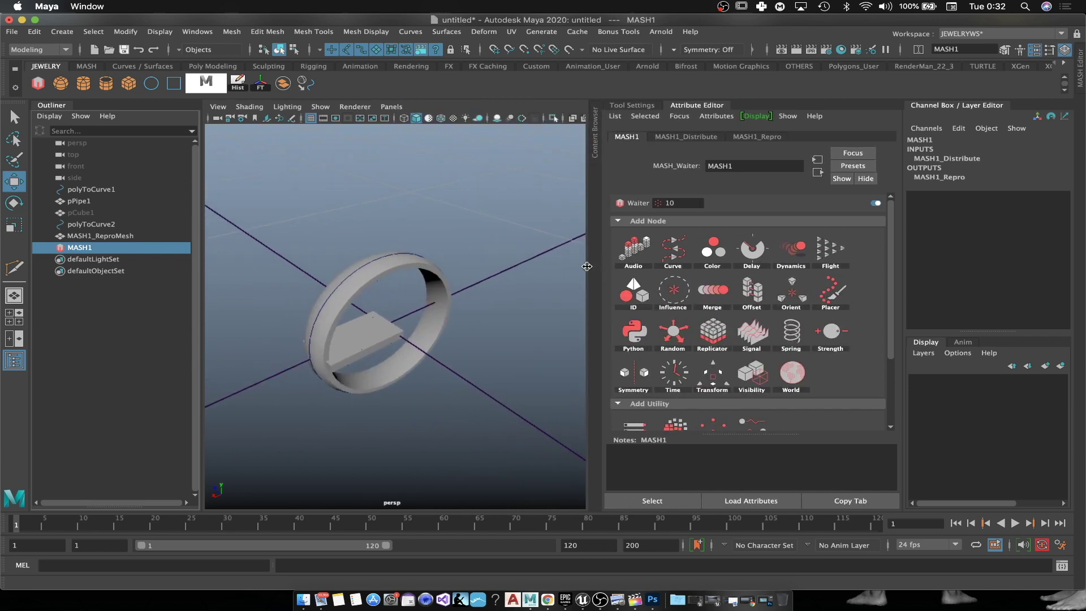
Step: Add a Curve node to MASH1 and connect polyToCurve2 as its Input Curve
click(666, 252)
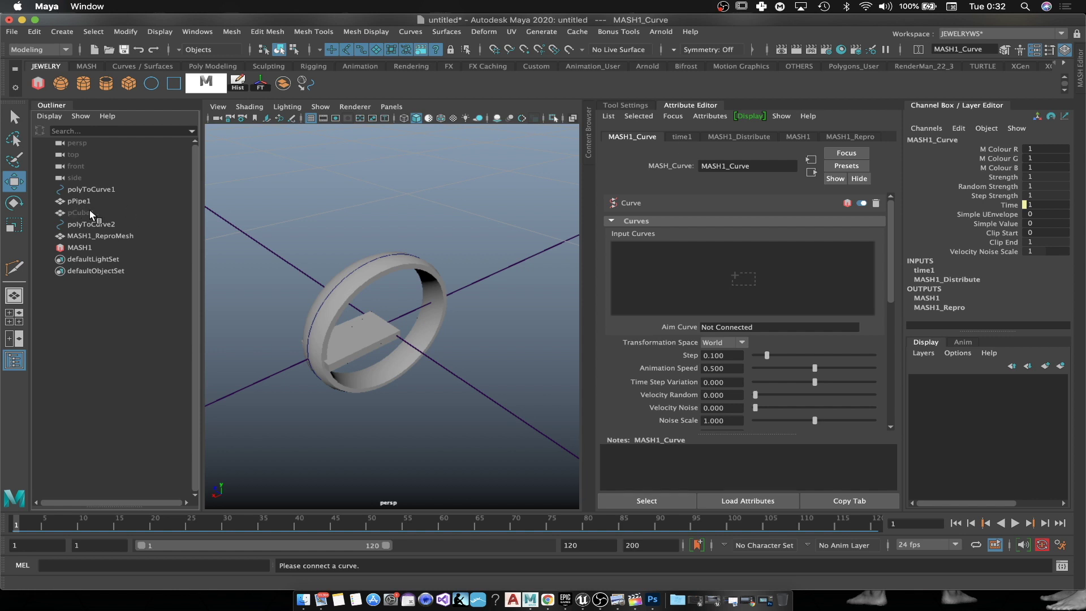
drag(116, 230, 331, 265)
scroll(393, 316, up, 3)
scroll(351, 344, down, 3)
scroll(322, 315, up, 6)
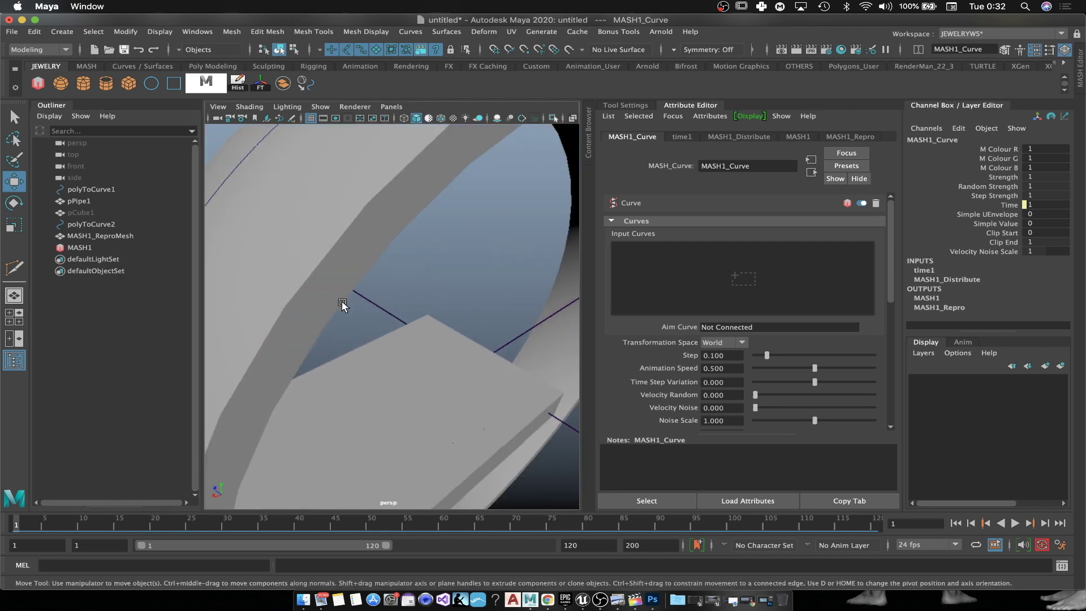
scroll(342, 304, down, 5)
click(323, 259)
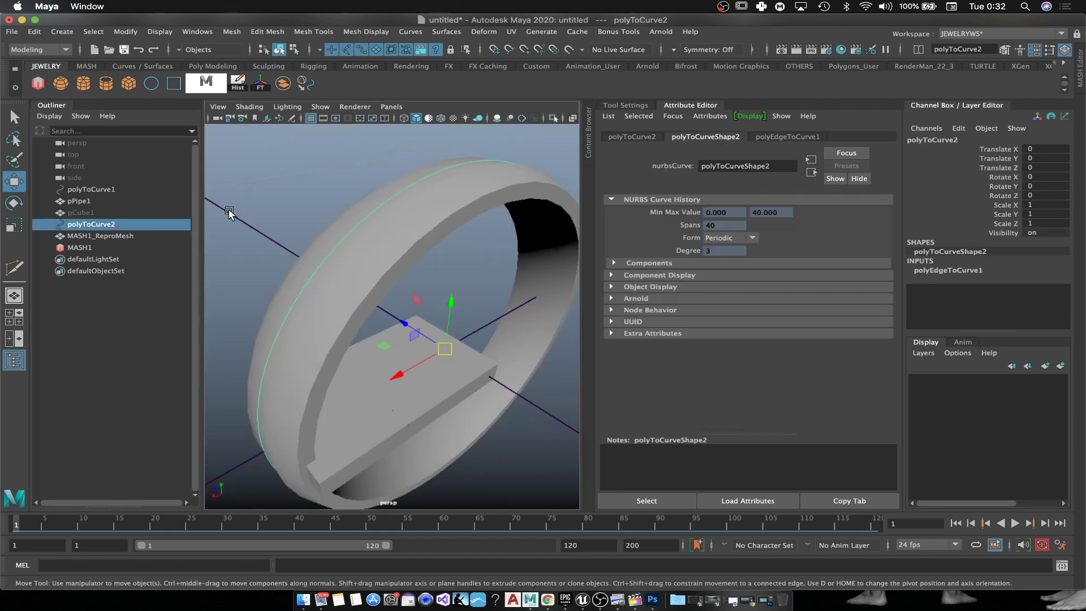
click(105, 248)
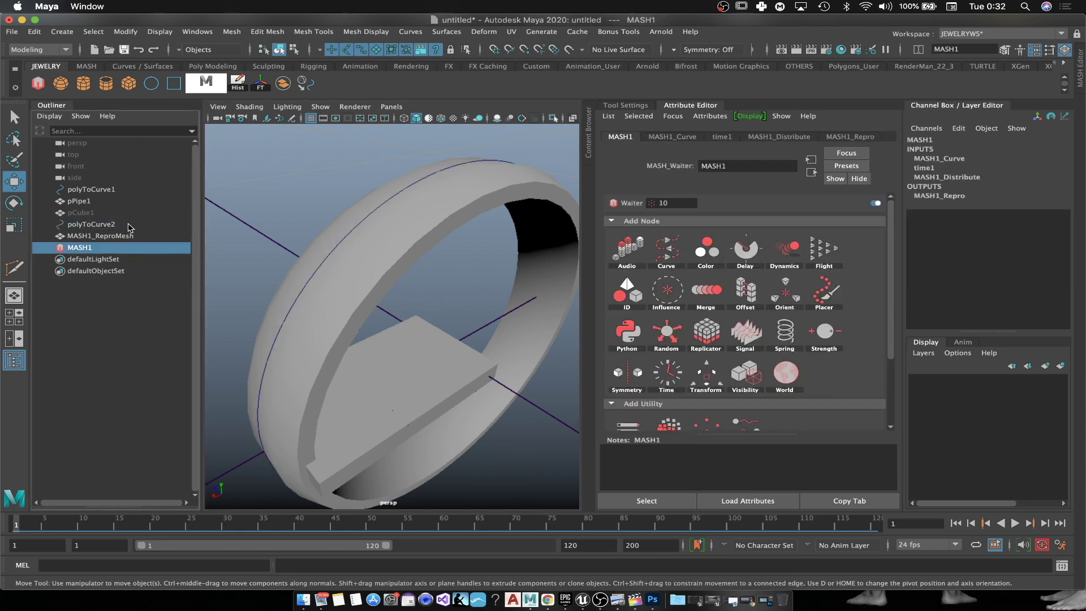
click(672, 137)
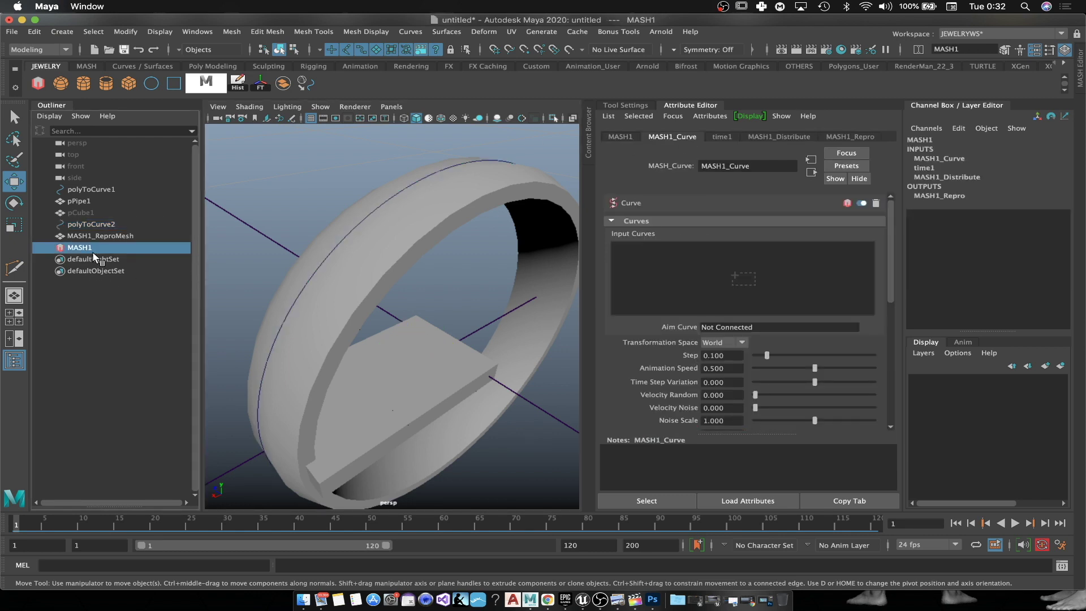
drag(98, 231, 792, 270)
scroll(302, 429, down, 3)
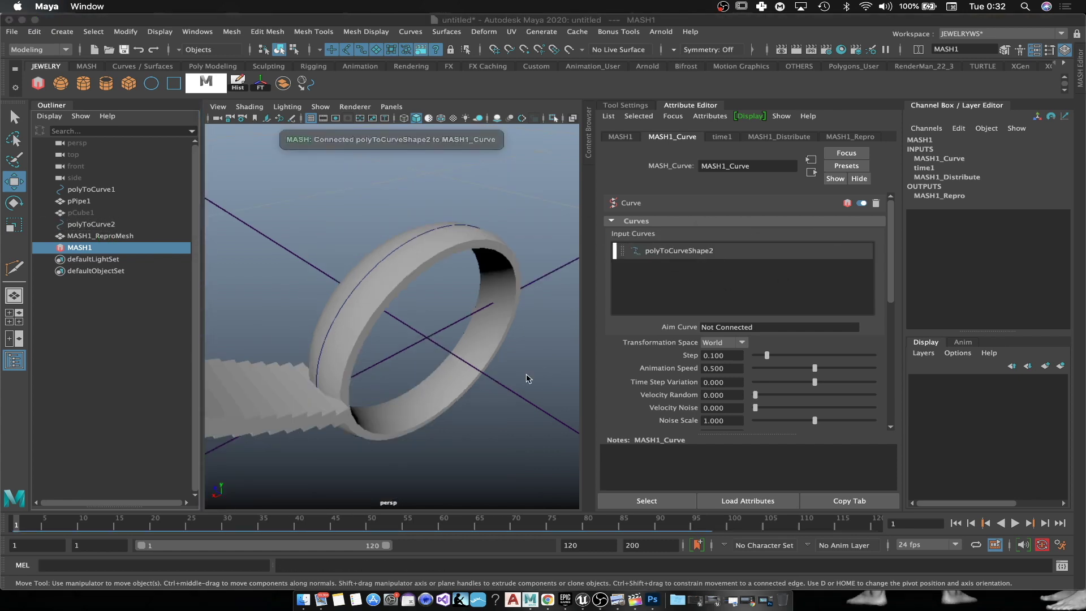
Step: Set Distribution Type to Initial State with 19 points, and Curve Animation Speed 0, Step 1
click(781, 137)
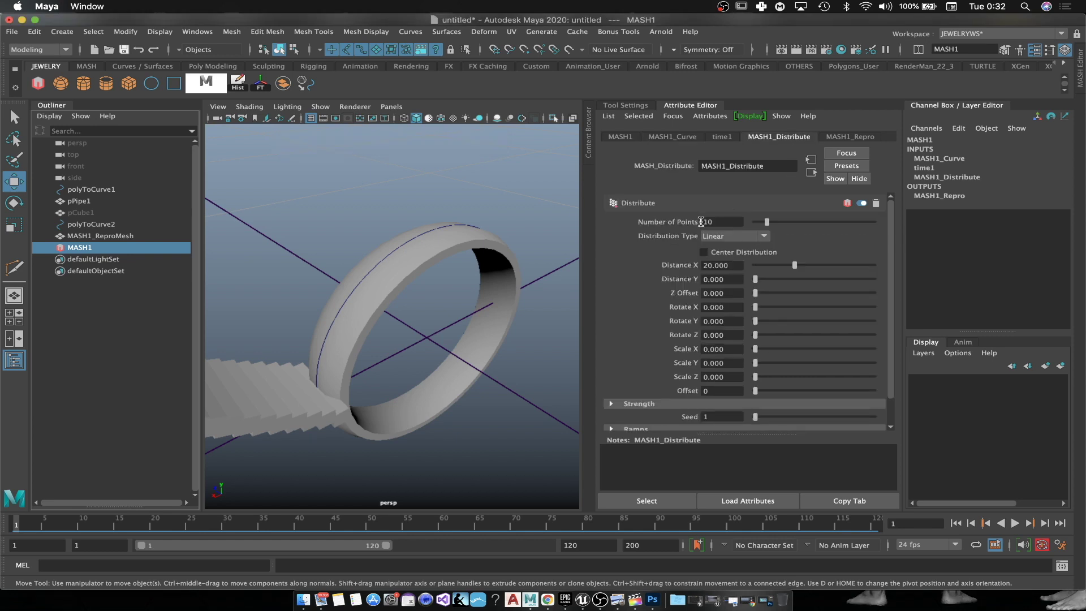
click(758, 241)
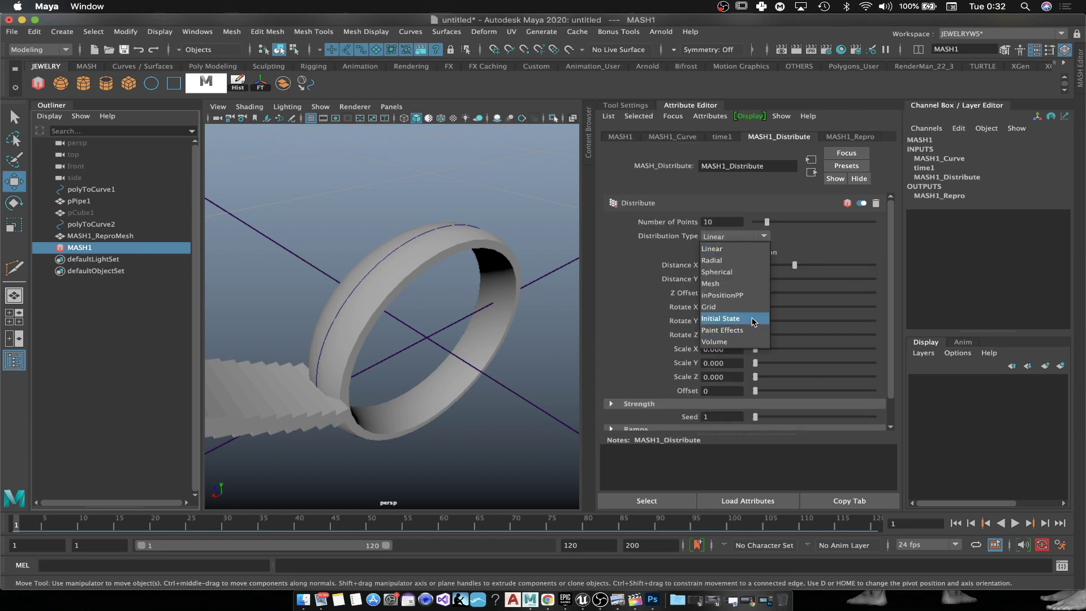
click(736, 323)
alt+drag(416, 338, 347, 334)
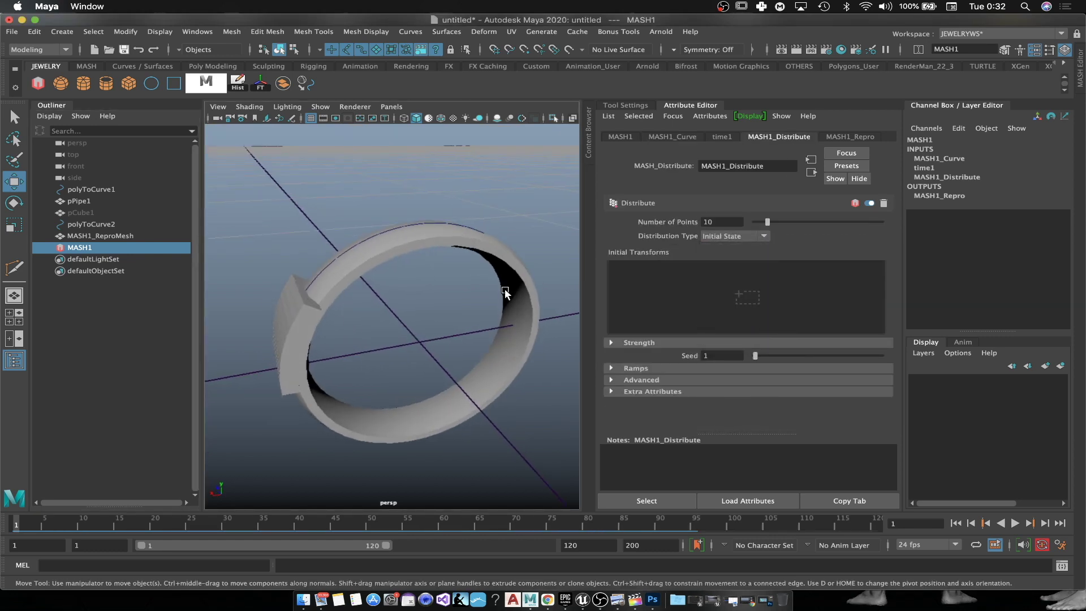
drag(768, 222, 822, 227)
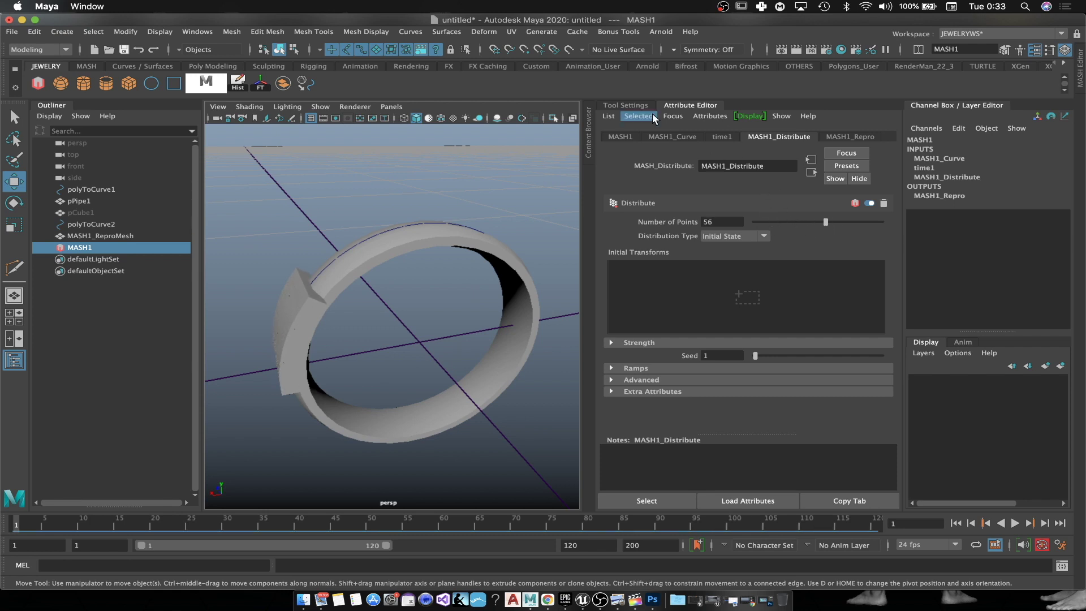
click(674, 137)
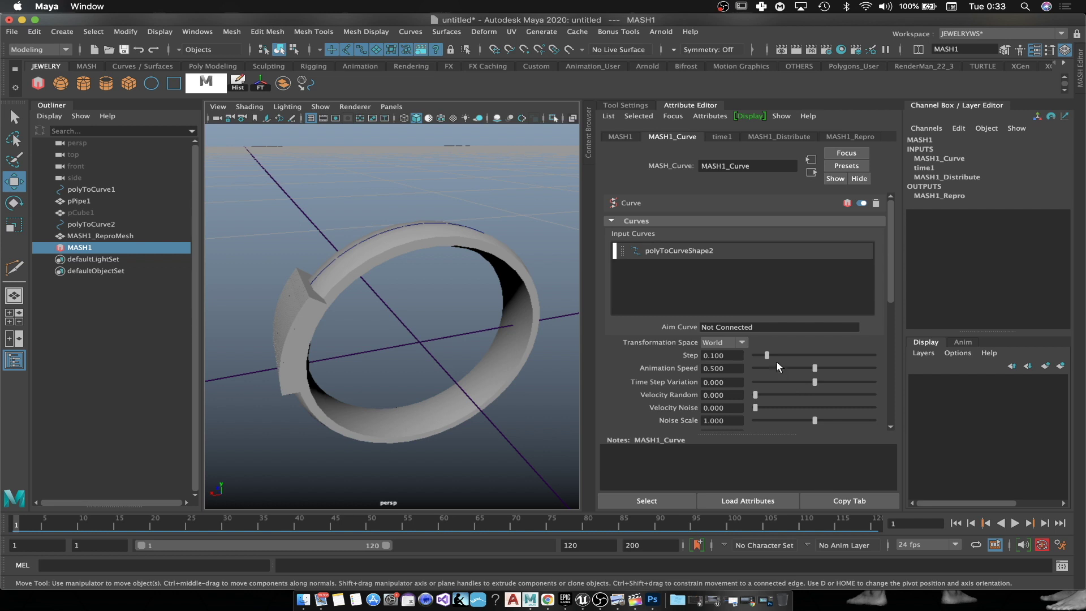
drag(787, 365, 691, 372)
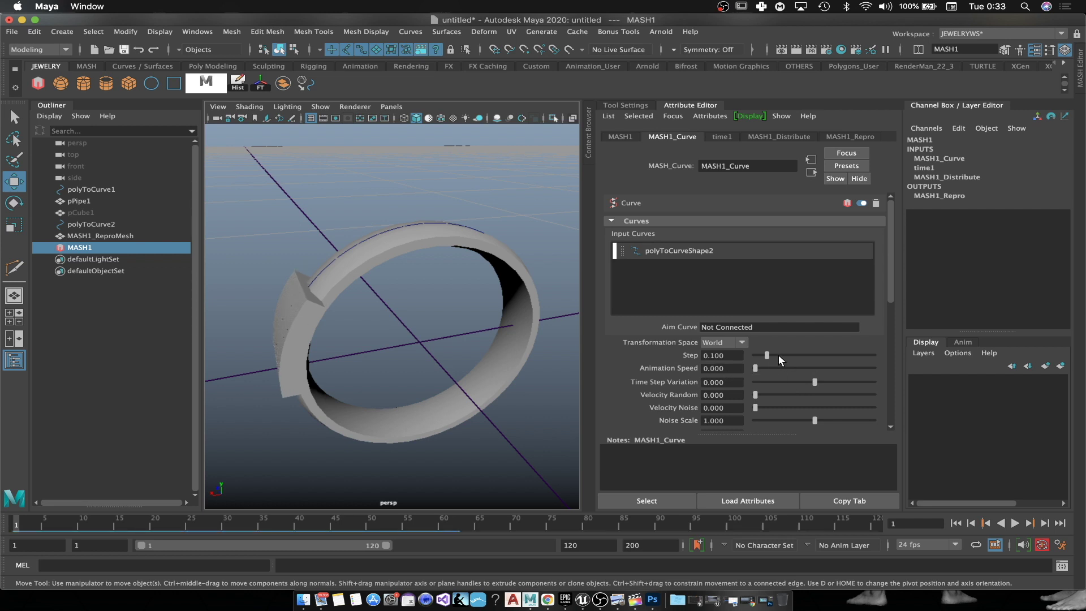
drag(778, 355, 946, 353)
alt+drag(395, 346, 446, 337)
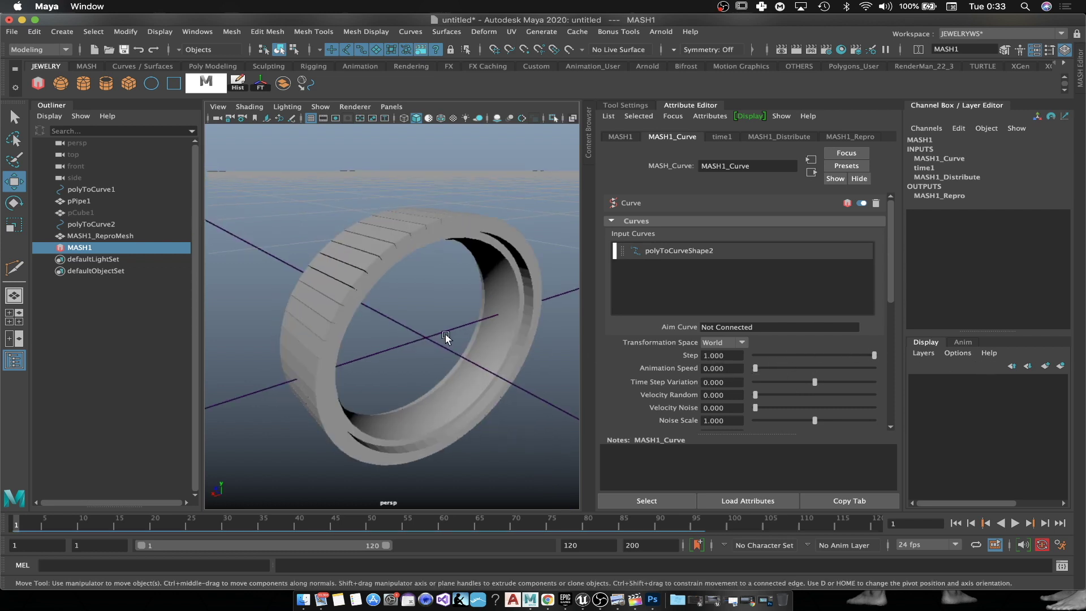
click(779, 137)
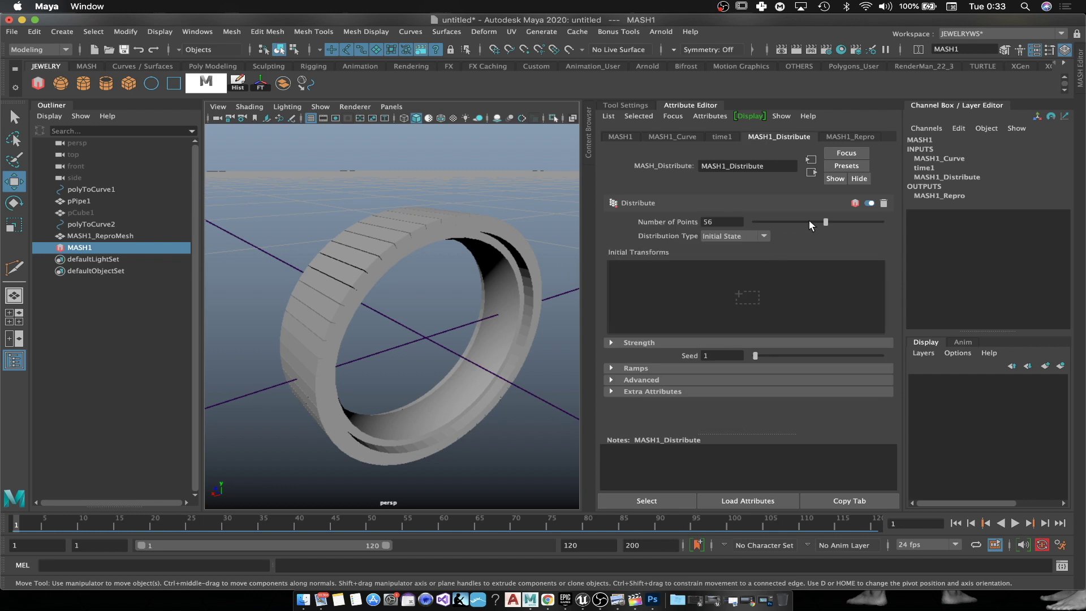
drag(825, 221, 779, 224)
mouse_move(290, 322)
alt+mouse_down()
mouse_move(388, 283)
mouse_move(285, 292)
mouse_move(262, 334)
mouse_move(253, 305)
mouse_move(271, 323)
mouse_move(297, 323)
alt+mouse_up()
Step: Unhide the original pCube1 with Display > Show > Show Selection and select it
click(96, 217)
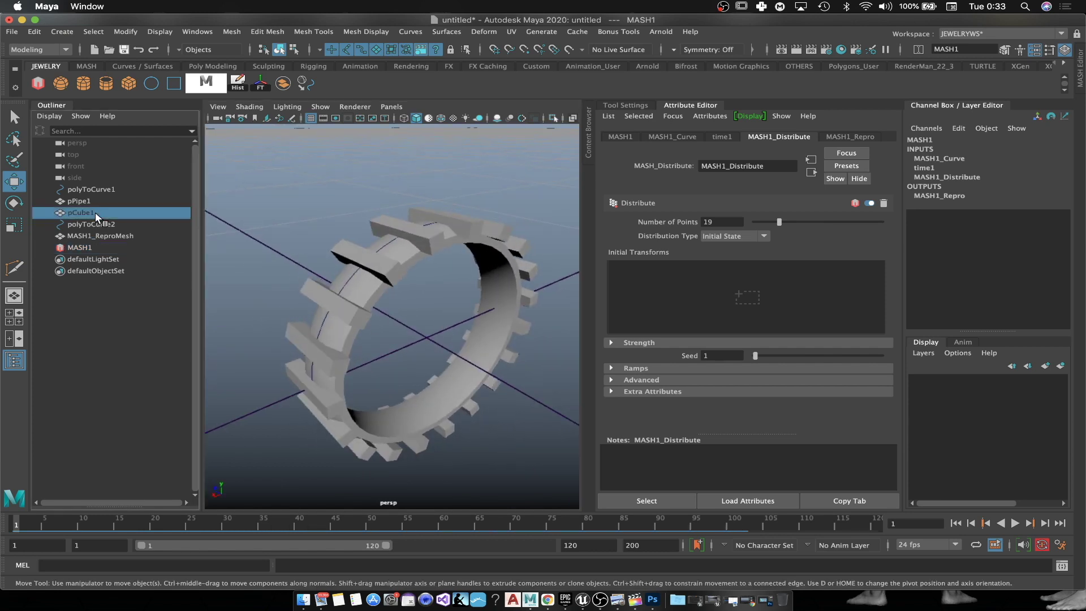
right_click(97, 214)
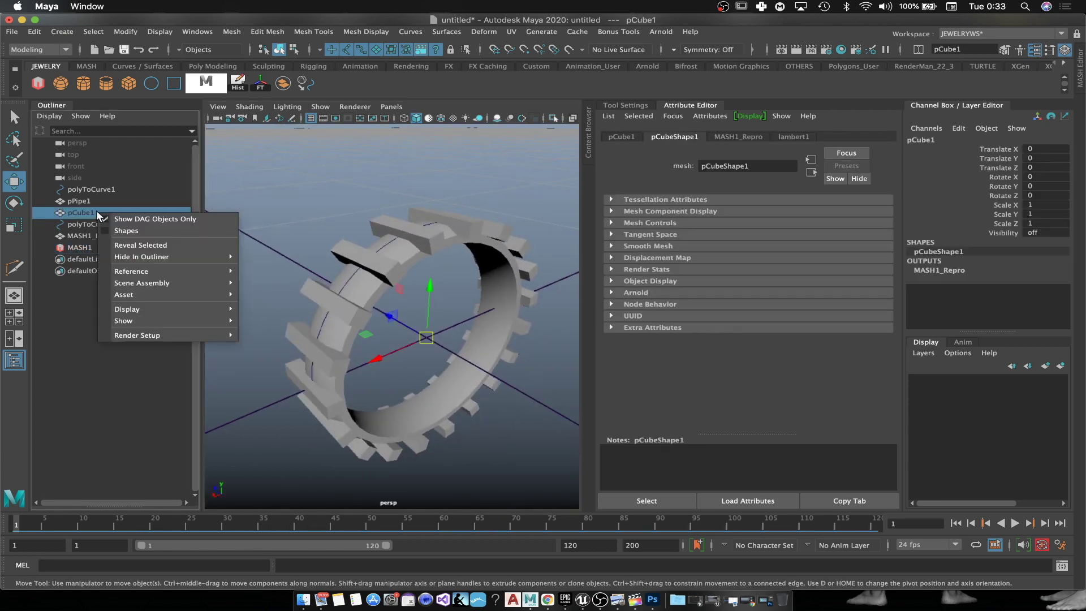
click(160, 31)
mouse_move(320, 106)
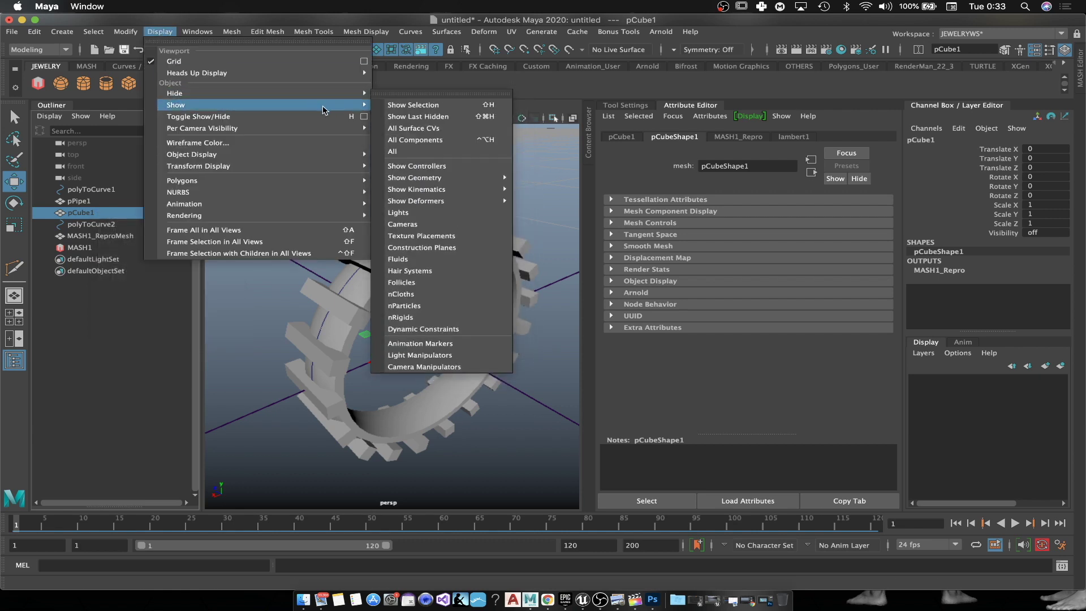
click(421, 106)
click(528, 404)
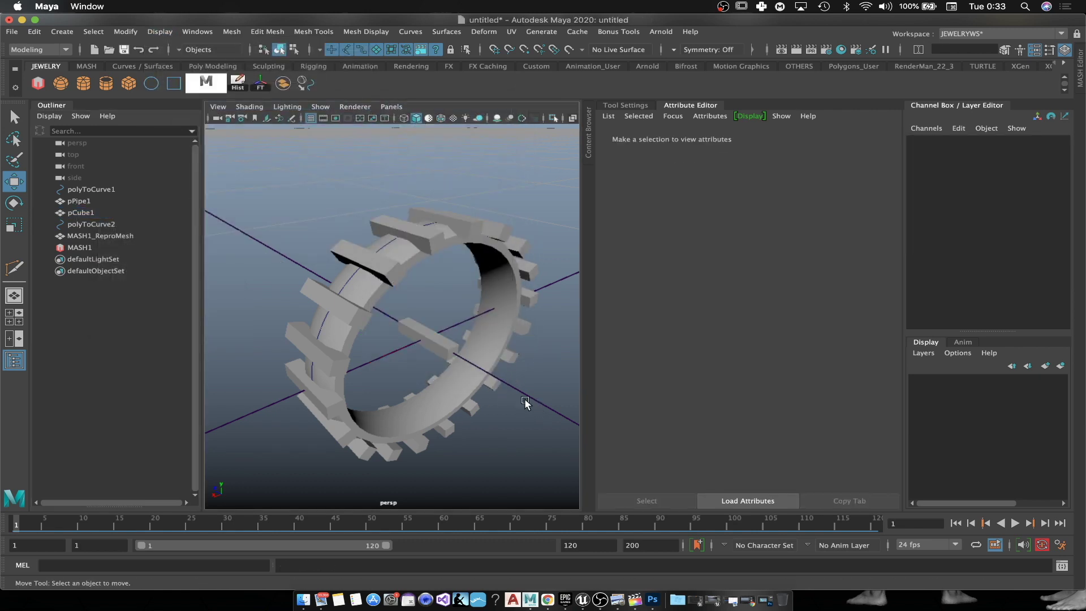
click(432, 336)
alt+drag(433, 343, 467, 306)
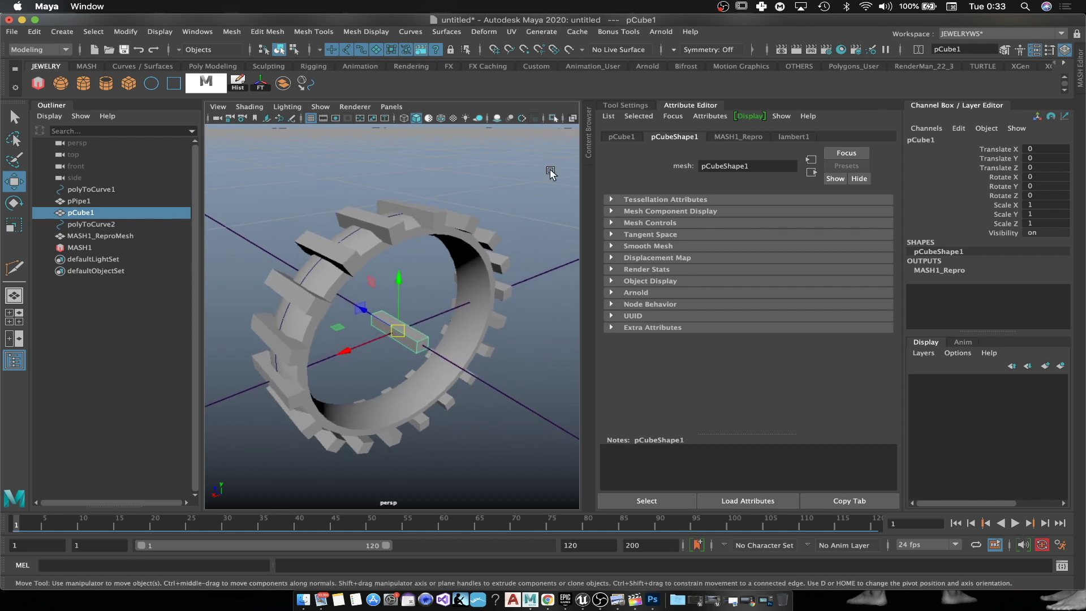
Step: Cut an edge loop across the middle of pCube1 with Multi-Cut and commit it
click(1050, 50)
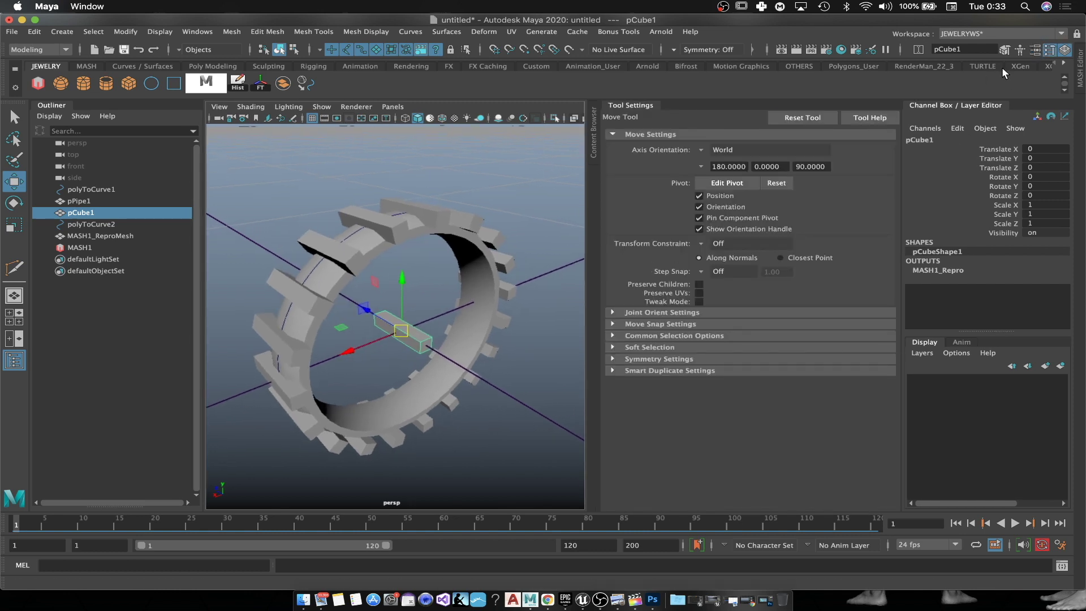
click(1052, 54)
scroll(717, 339, down, 5)
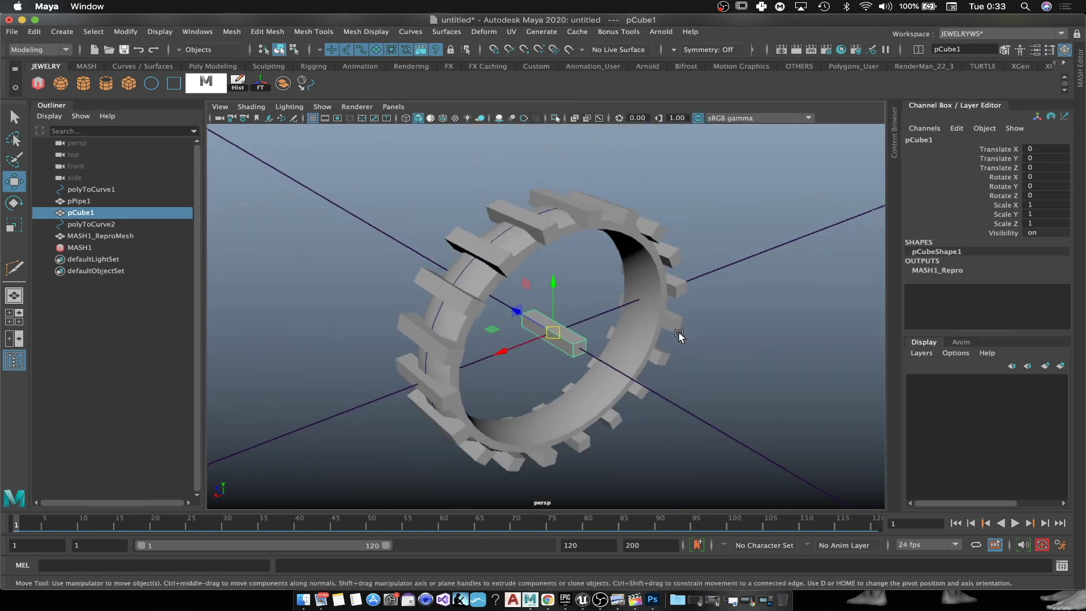
alt+middle_drag(688, 342, 641, 334)
alt+drag(641, 334, 528, 349)
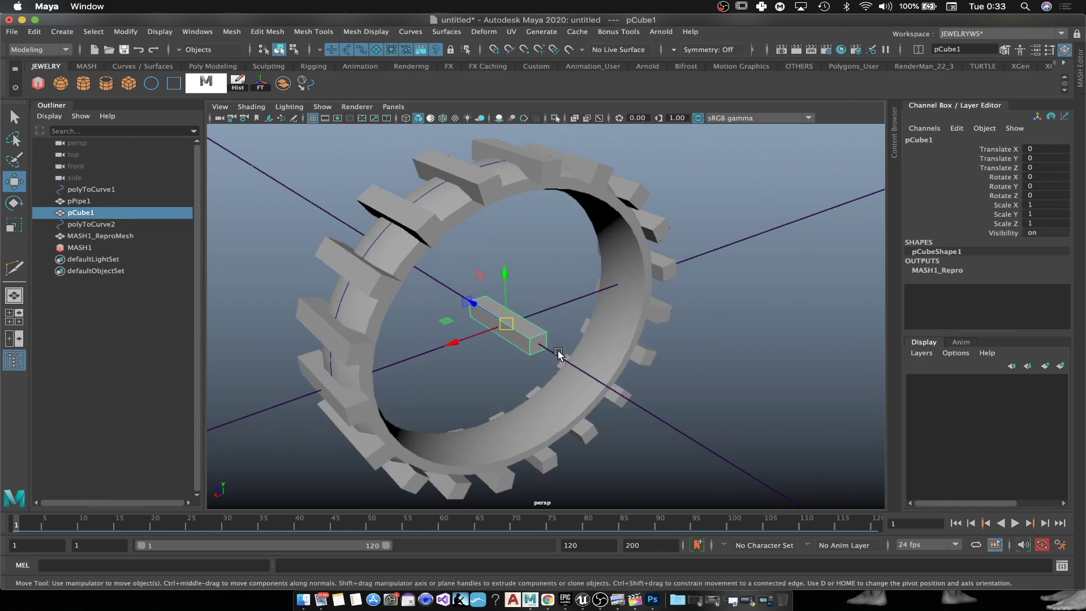
key(ctrl+shift+x)
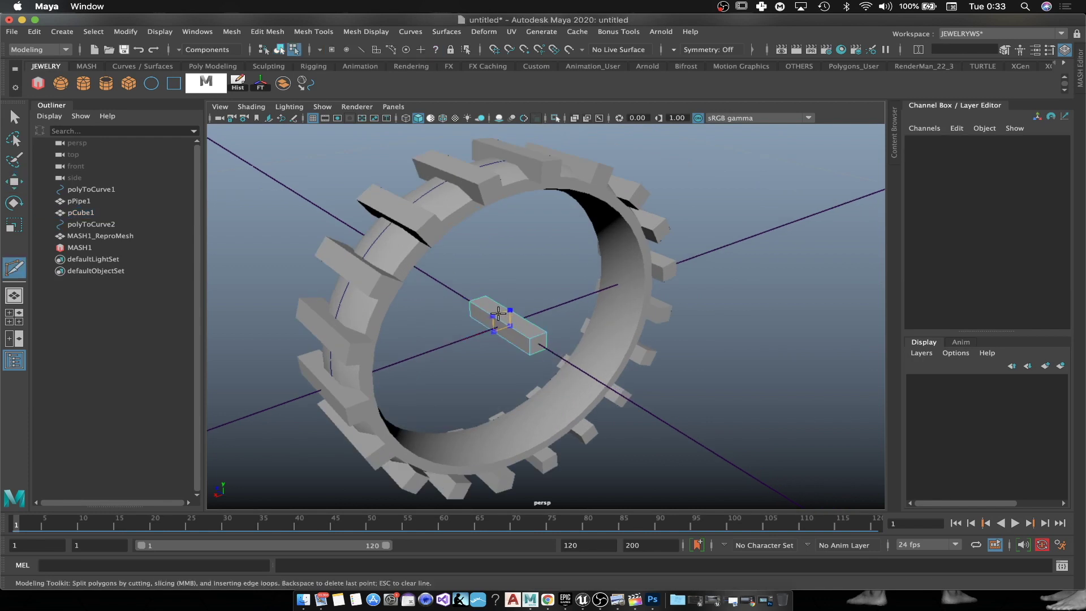
key(Return)
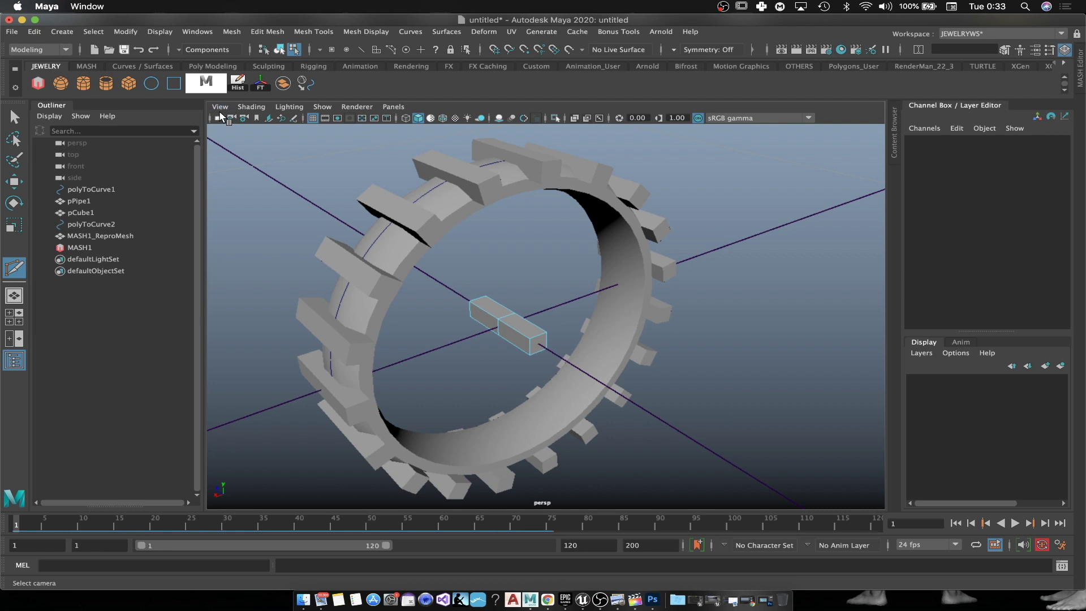
click(220, 107)
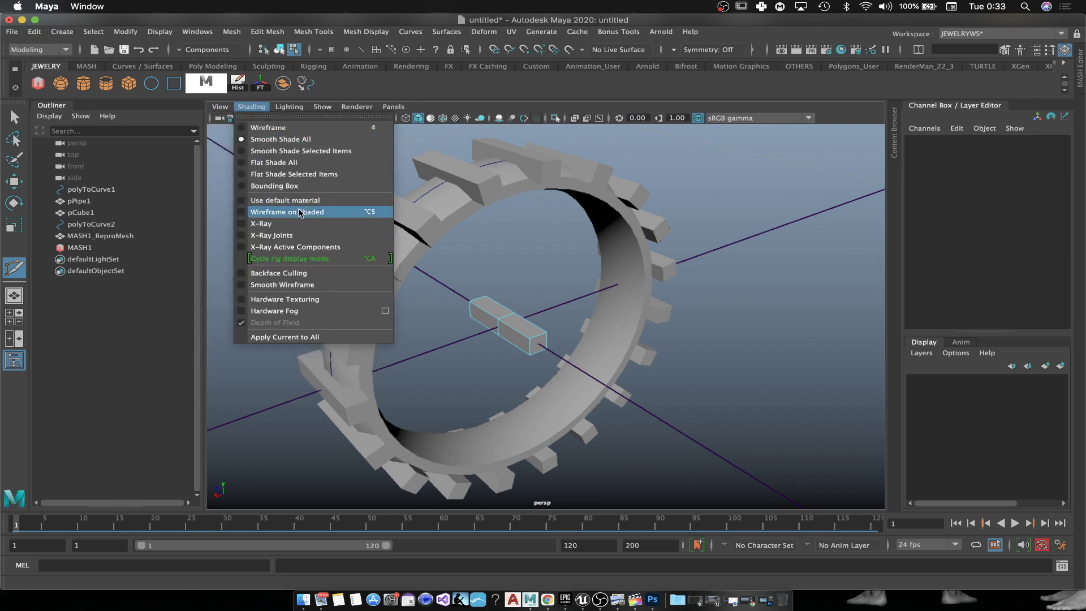
Step: Turn on Wireframe on Shaded and zoom in on the small cube
click(300, 212)
alt+drag(624, 372, 638, 378)
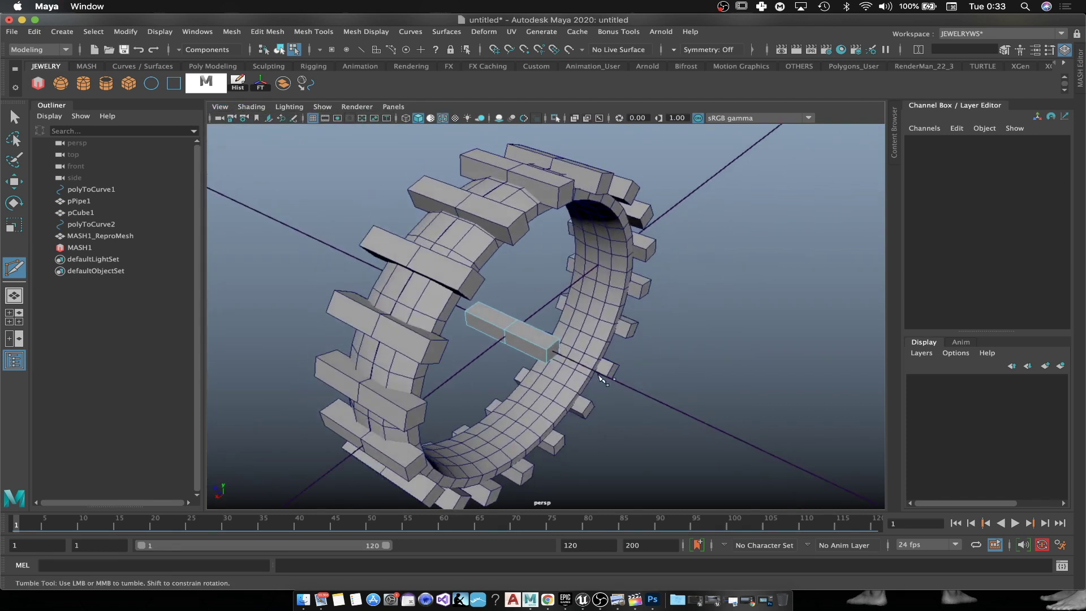
scroll(512, 323, up, 3)
alt+middle_drag(551, 356, 526, 325)
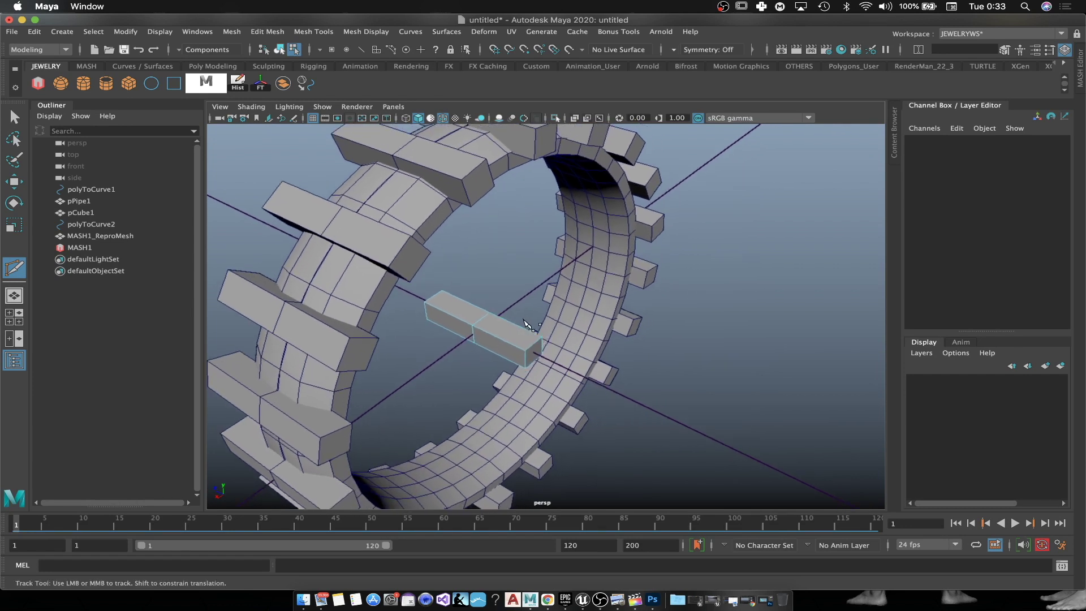
Step: Select a cross-section edge loop on pCube1 and try a move, undoing it
click(507, 341)
click(527, 355)
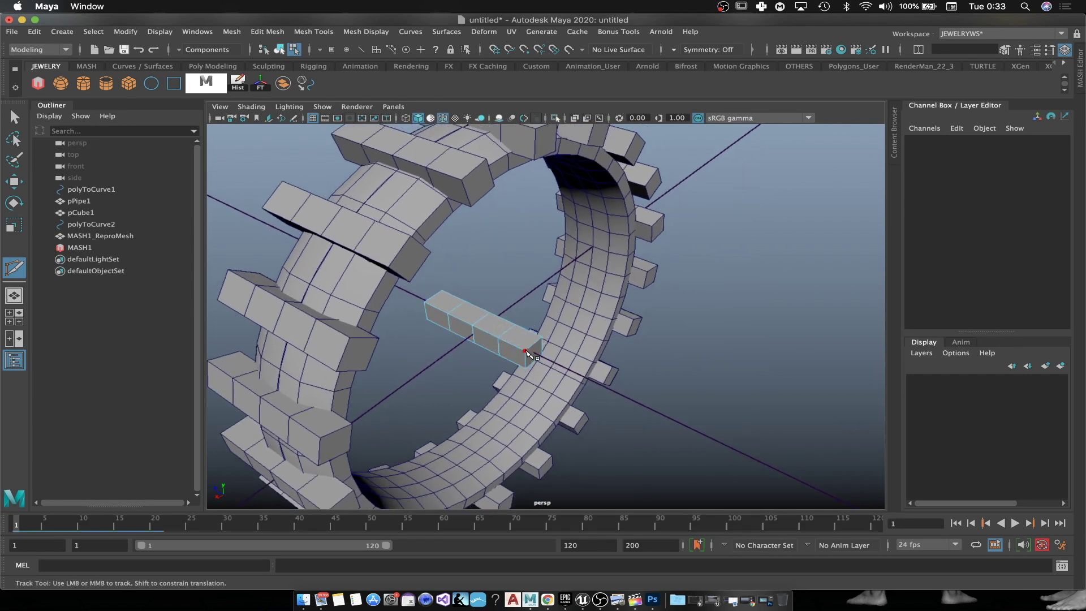
double_click(505, 332)
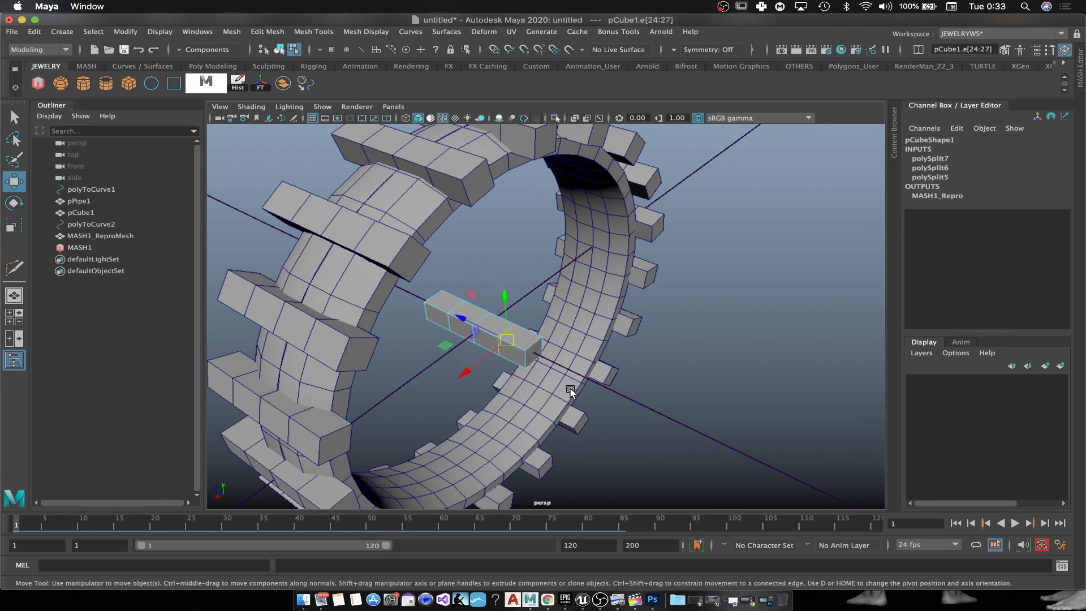
alt+drag(571, 392, 565, 391)
middle_drag(474, 363, 464, 367)
drag(464, 367, 465, 369)
key(super+z)
alt+drag(547, 380, 295, 366)
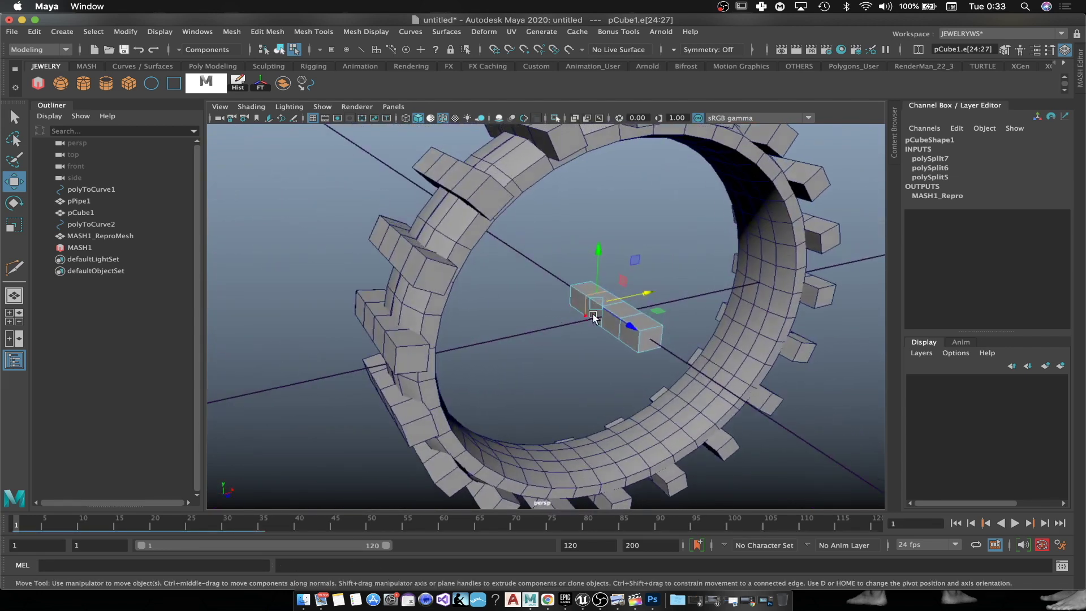
Step: Shift successive edge loops along X to bend the bar into a stepped zigzag
mouse_move(642, 298)
mouse_down()
mouse_move(627, 302)
mouse_move(651, 289)
mouse_up()
double_click(619, 330)
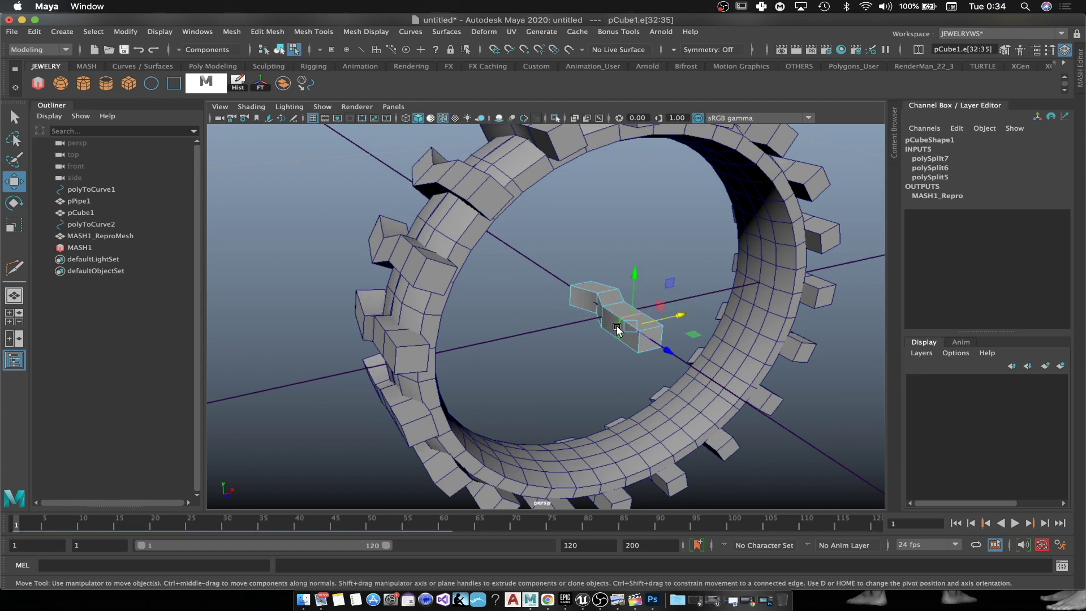
drag(664, 315, 842, 316)
double_click(603, 293)
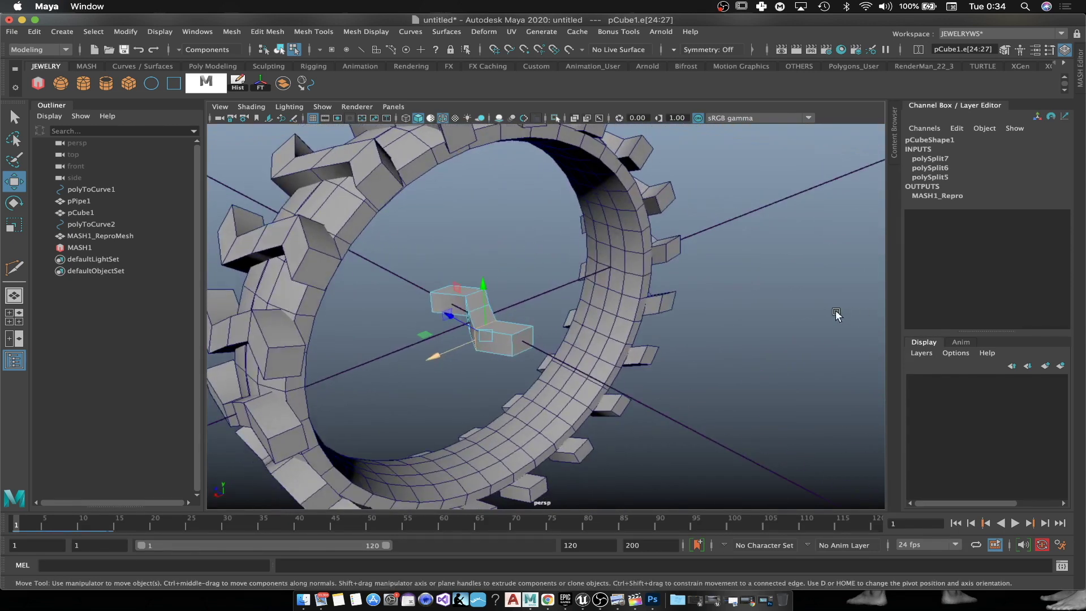
alt+drag(472, 315, 574, 313)
scroll(574, 312, up, 4)
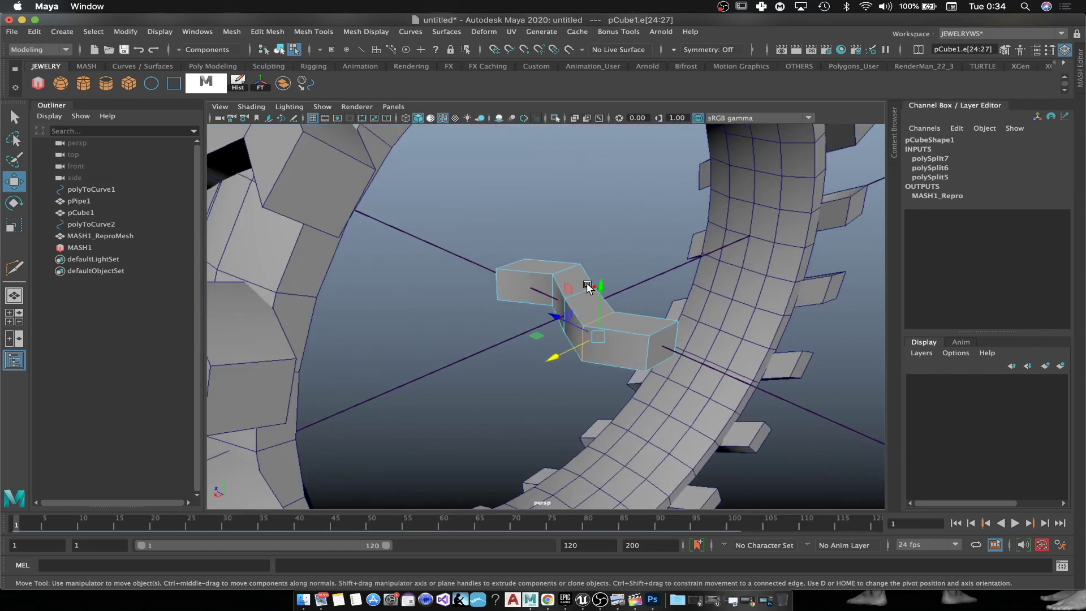
scroll(627, 327, down, 5)
drag(541, 324, 572, 270)
Step: Switch pCube1 to face mode and select the faces at the bar's end
right_click(571, 270)
click(575, 302)
click(579, 291)
shift+click(561, 307)
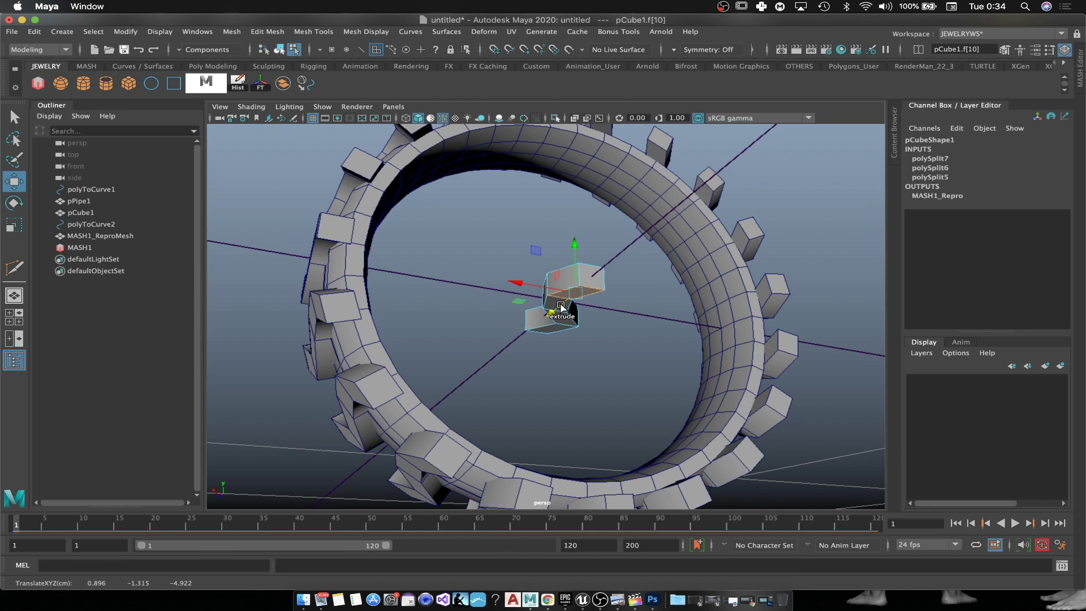
alt+drag(545, 315, 514, 338)
scroll(602, 320, up, 5)
shift+click(565, 334)
scroll(572, 356, down, 5)
alt+drag(576, 369, 531, 286)
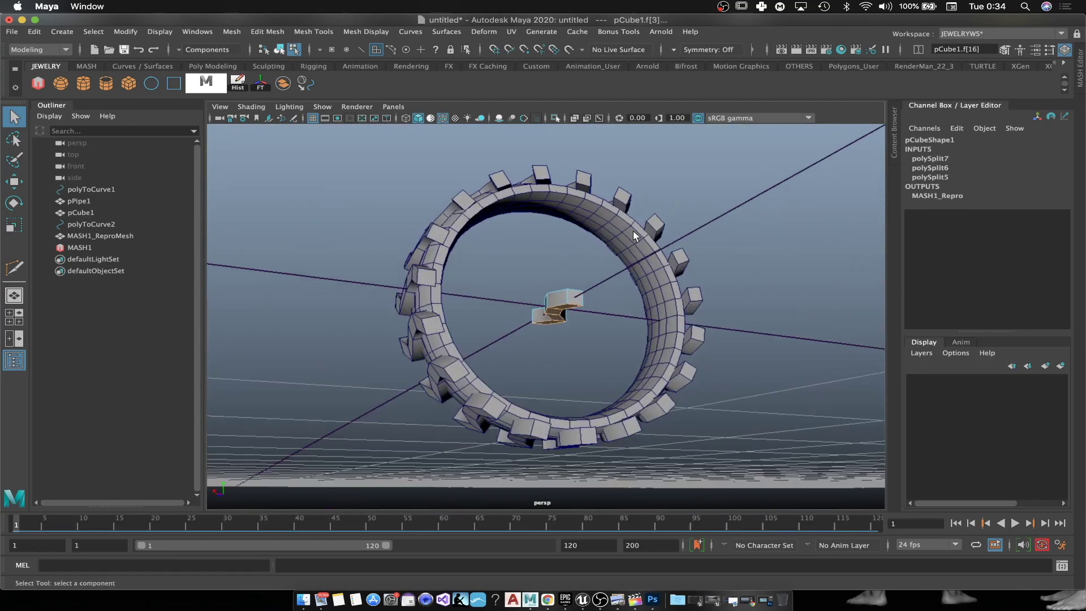
scroll(606, 255, up, 5)
scroll(592, 299, down, 5)
Step: Move the end faces to extend the zigzag, then start a Multi-Cut across the end
key(w)
alt+drag(573, 293, 603, 268)
scroll(603, 275, up, 8)
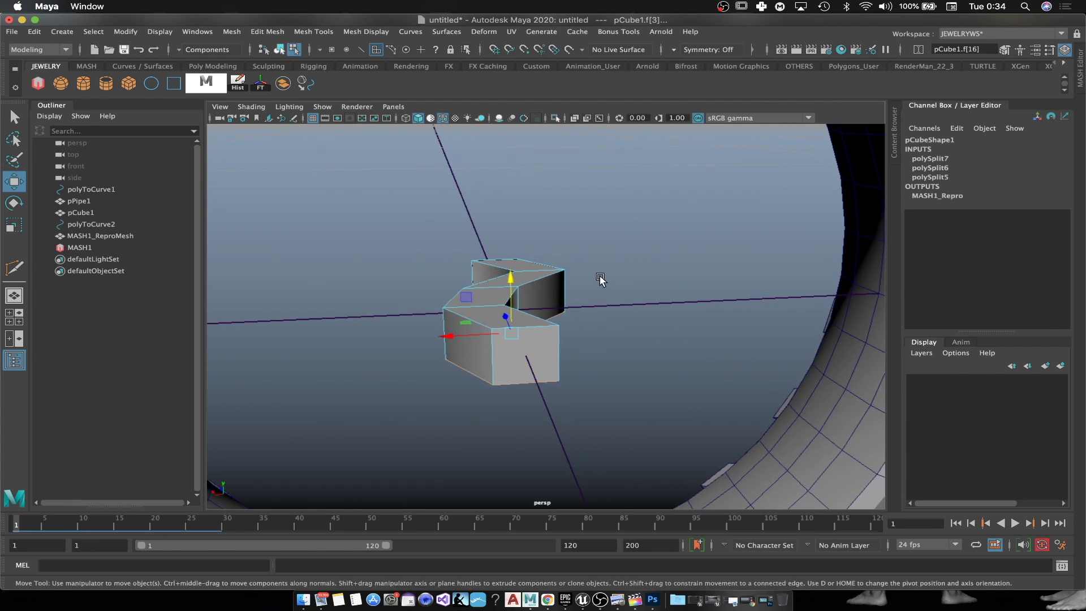
click(592, 222)
alt+drag(592, 221, 554, 286)
key(y)
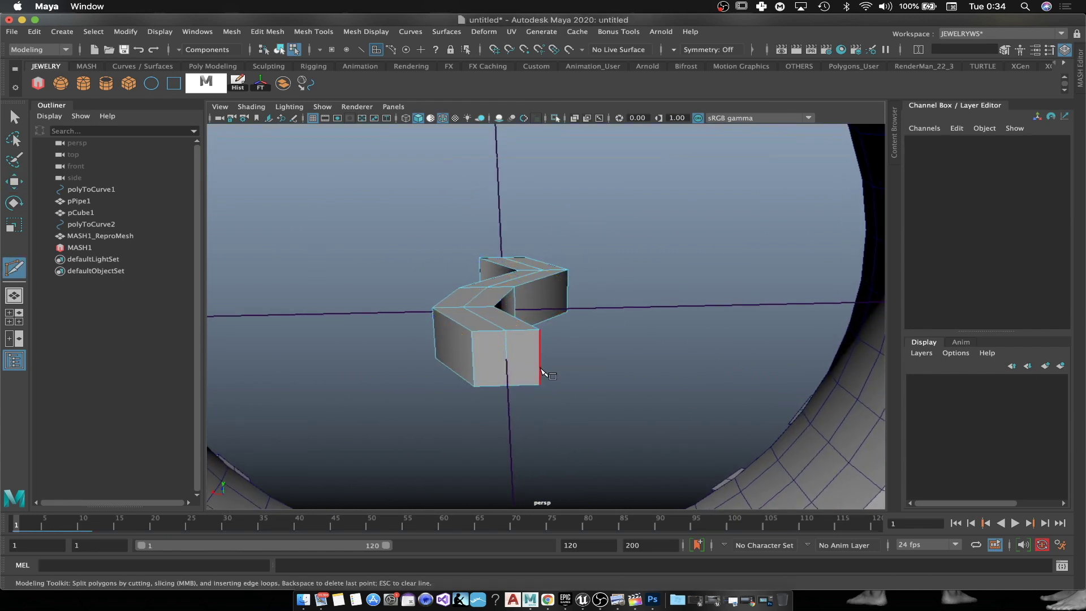
Step: Switch to edge mode and select the top edge loop of the block
key(w)
right_drag(496, 278, 501, 285)
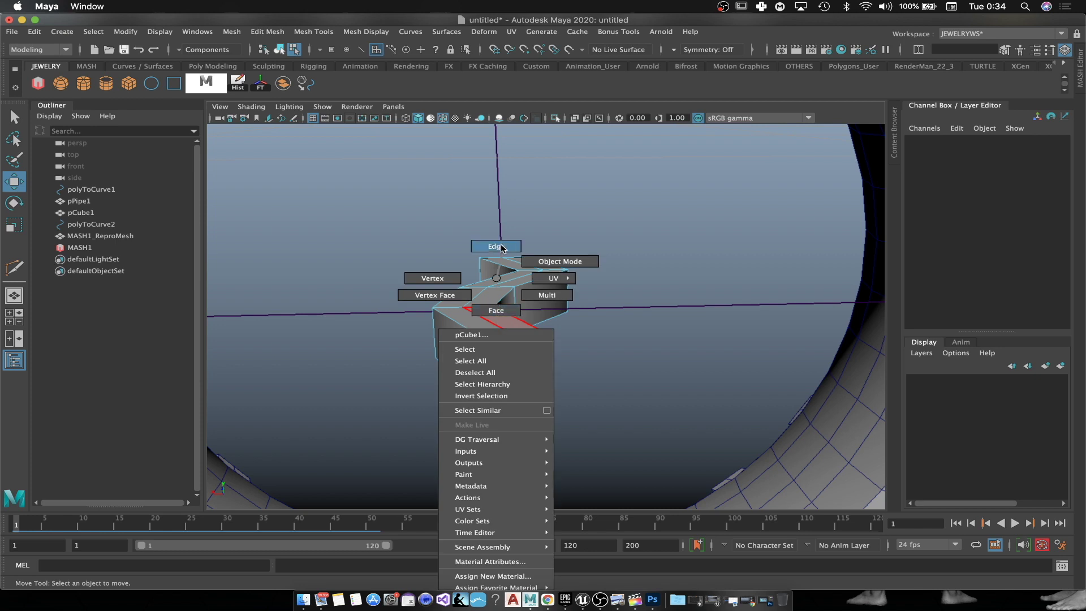
right_drag(504, 246, 503, 247)
click(486, 314)
alt+drag(486, 314, 510, 228)
double_click(524, 253)
alt+drag(609, 294, 551, 346)
Step: Turn on smooth preview and scale up another edge loop to 0.621 on Y
key(3)
double_click(480, 335)
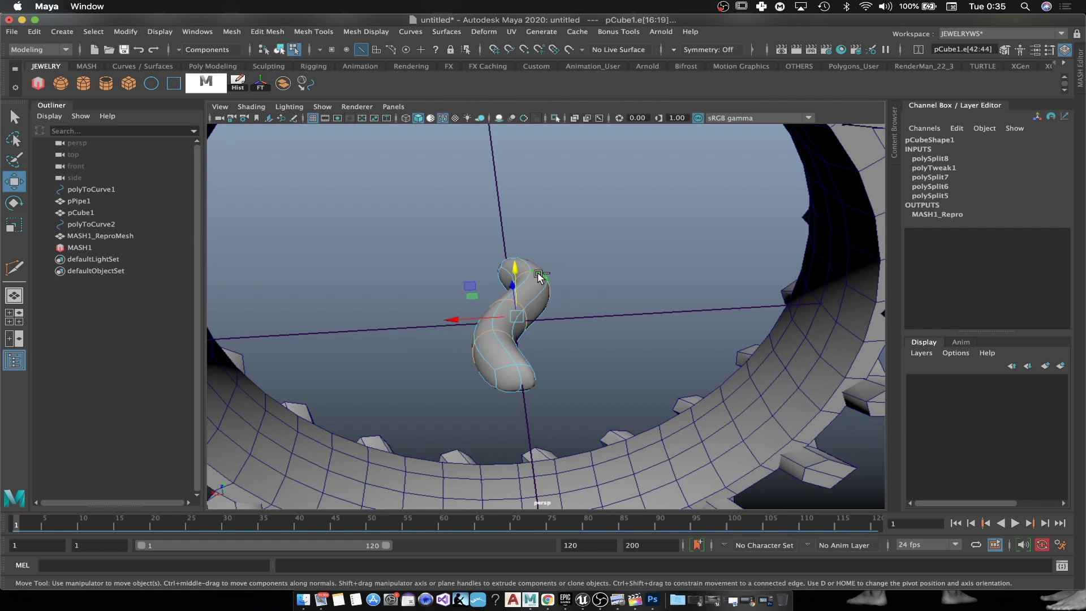
key(r)
drag(477, 289, 528, 343)
scroll(458, 290, down, 5)
scroll(580, 274, up, 3)
scroll(524, 275, down, 5)
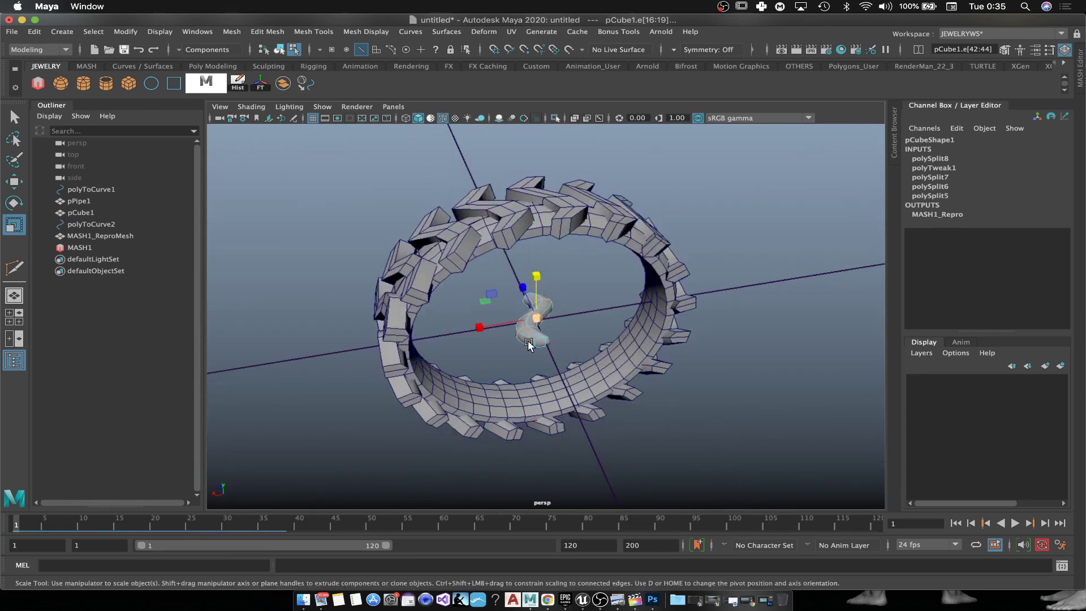
Step: In unsmoothed vertex mode, move the piece's end vertices sideways to stretch it
scroll(528, 342, up, 5)
right_click(519, 347)
click(459, 277)
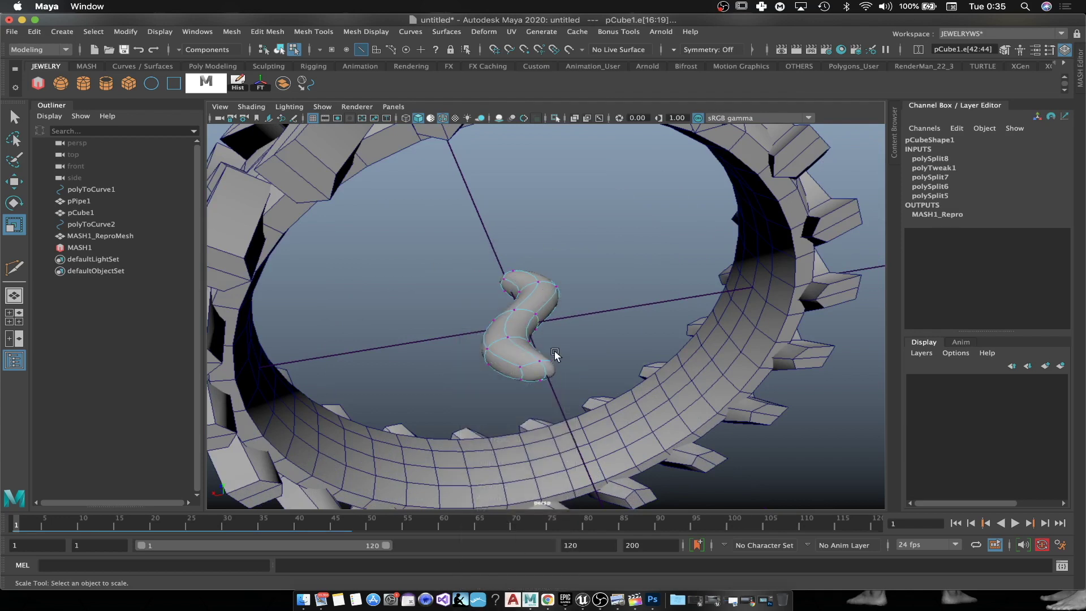
key(1)
alt+drag(548, 339, 626, 301)
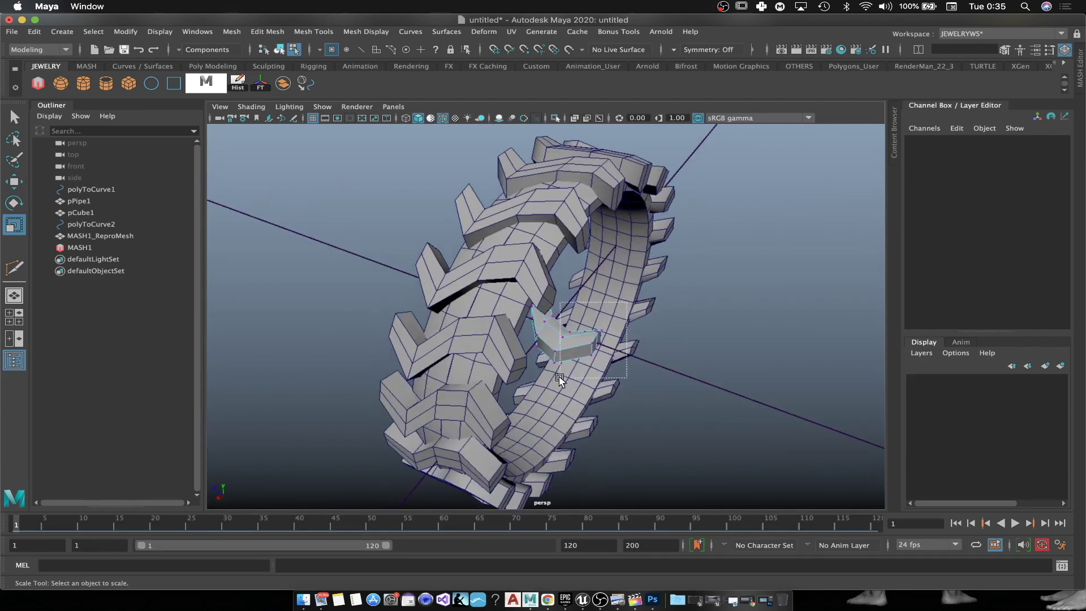
mouse_move(552, 392)
mouse_down()
mouse_move(636, 340)
mouse_move(544, 392)
mouse_up()
key(w)
drag(490, 369, 463, 377)
Step: Bevel an edge loop around the smoothed tube with Ctrl+B, using 2 segments
key(3)
alt+drag(583, 361, 517, 291)
key(f)
right_drag(517, 291, 512, 246)
alt+drag(498, 294, 470, 333)
click(469, 334)
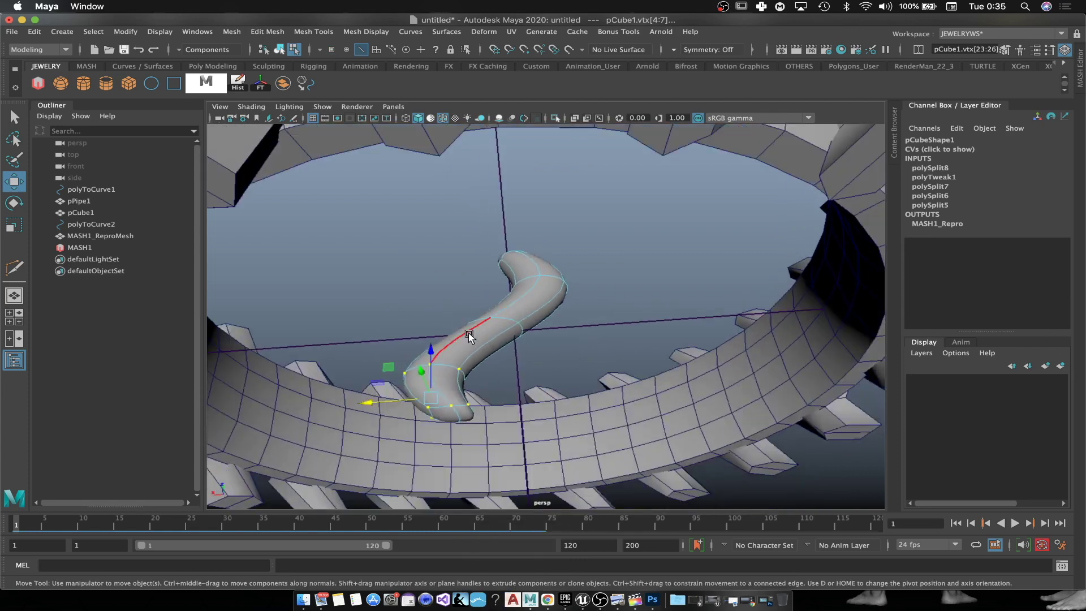
double_click(469, 334)
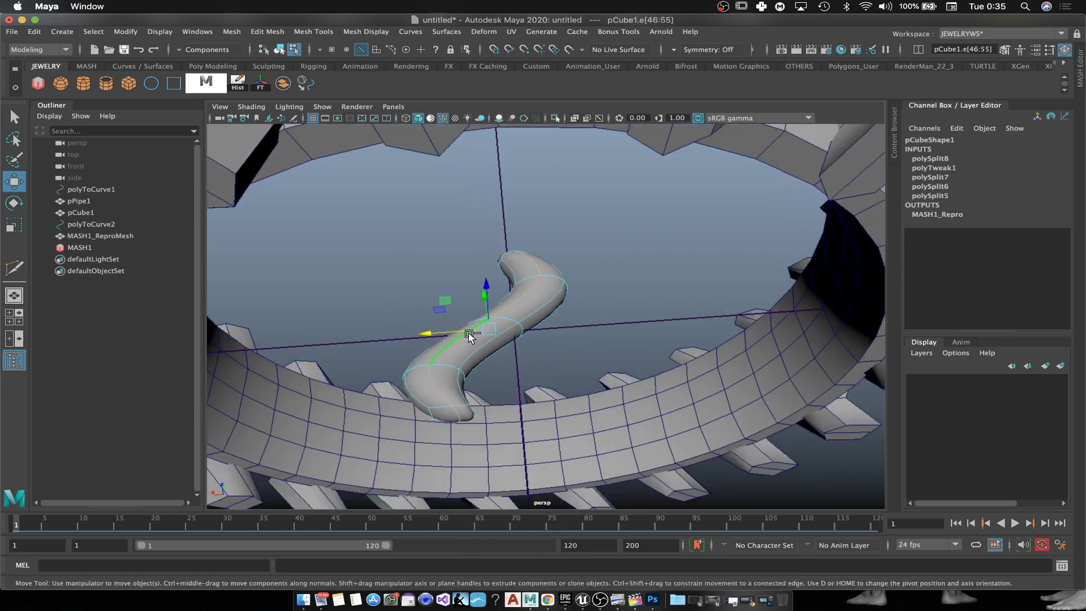
key(ctrl+b)
drag(292, 250, 296, 241)
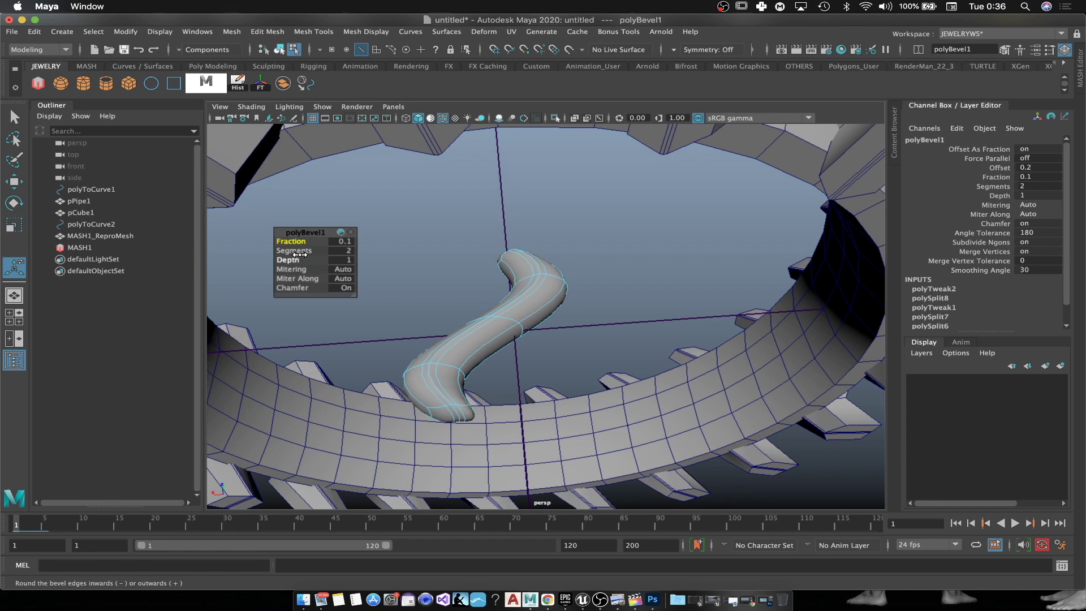
Step: Raise polyBevel1 to 3 segments and return to Object Mode
drag(300, 251, 306, 251)
alt+drag(585, 383, 587, 345)
key(w)
right_drag(532, 278, 623, 273)
scroll(611, 317, down, 10)
alt+drag(582, 362, 608, 354)
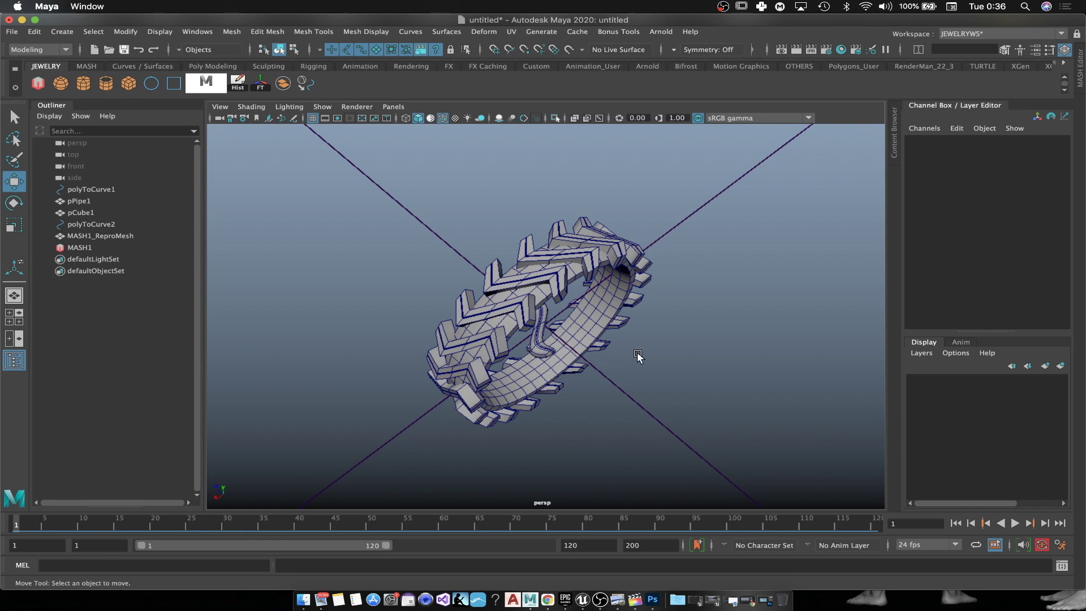
Step: Select the curled centre piece and frame a front-on view of the ring
alt+drag(449, 362, 547, 317)
right_drag(546, 306, 550, 270)
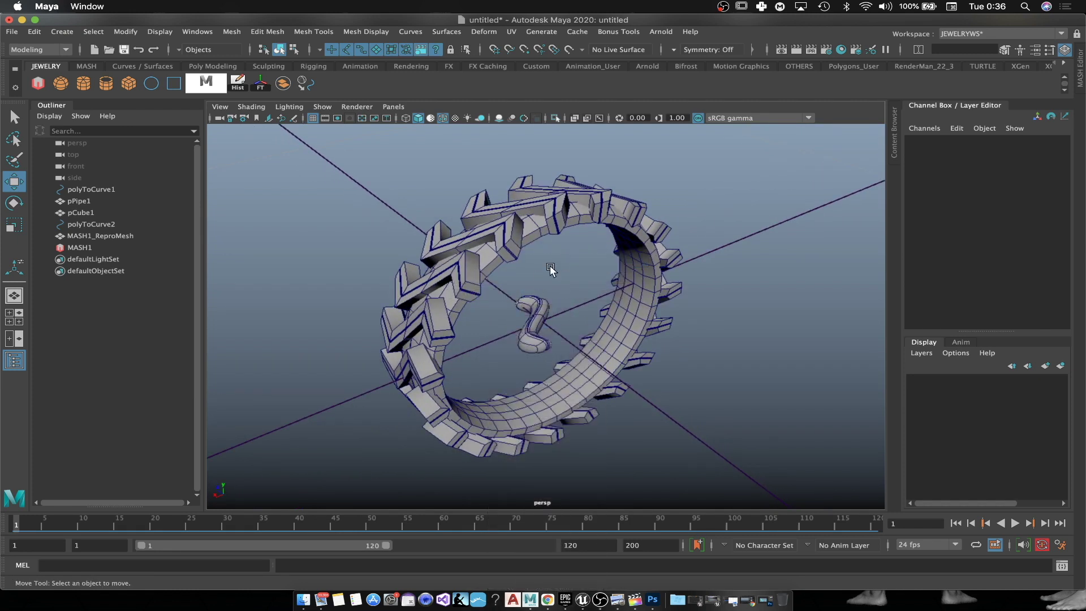
click(541, 311)
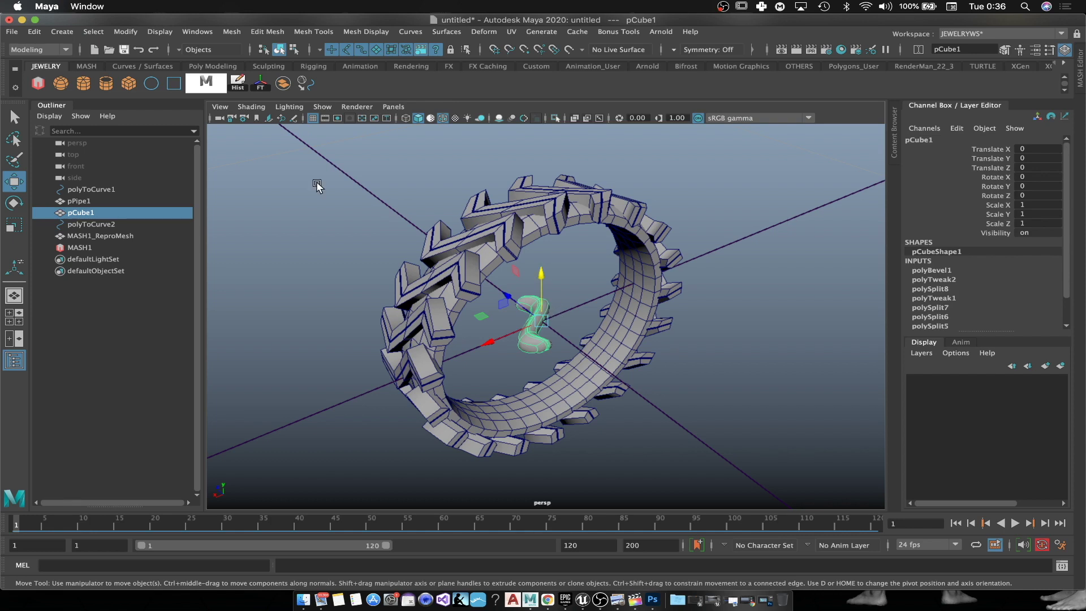
alt+drag(642, 396, 543, 309)
click(471, 247)
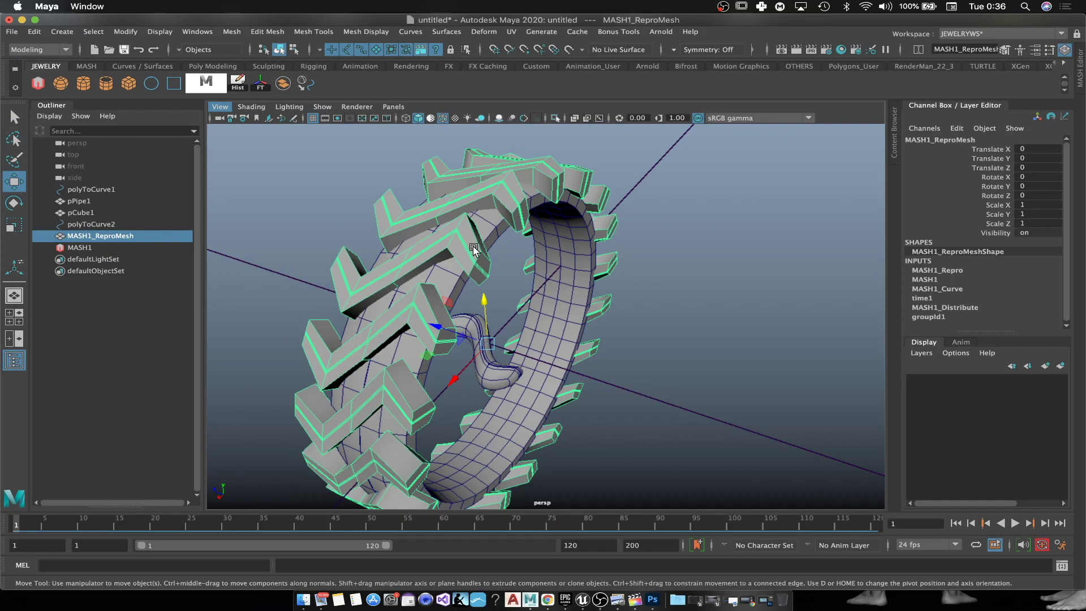
alt+drag(479, 253, 481, 339)
scroll(481, 339, up, 5)
alt+middle_drag(423, 311, 540, 305)
Step: Select pCube1's end vertices and move them along Y, lowering then raising them
right_drag(464, 273, 396, 268)
alt+drag(435, 286, 644, 349)
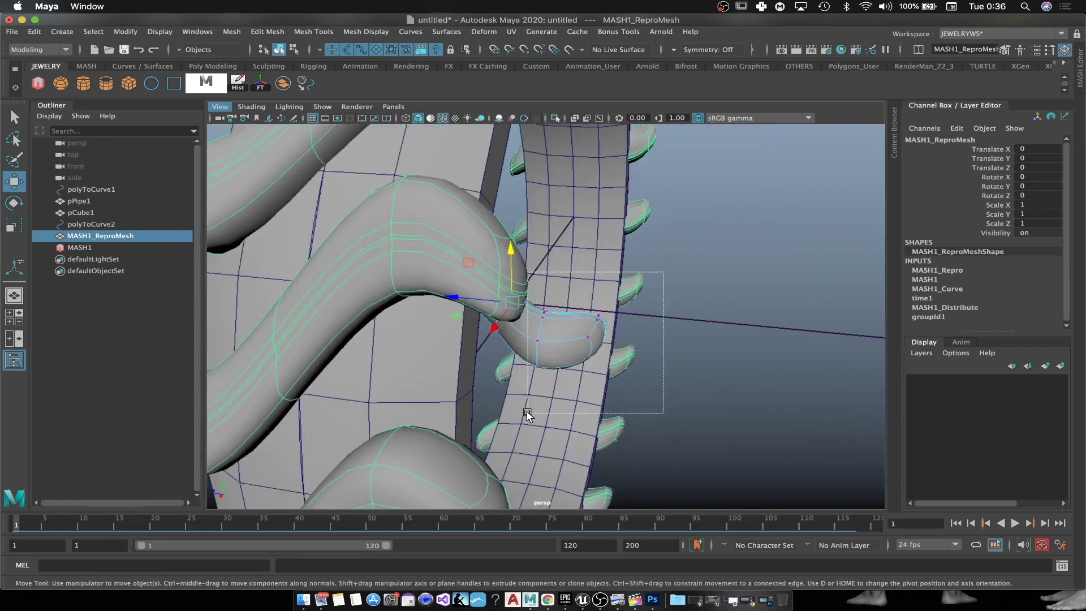
drag(527, 414, 526, 414)
alt+drag(650, 405, 542, 392)
drag(463, 268, 464, 304)
scroll(538, 384, down, 4)
alt+drag(538, 384, 547, 344)
drag(471, 272, 501, 284)
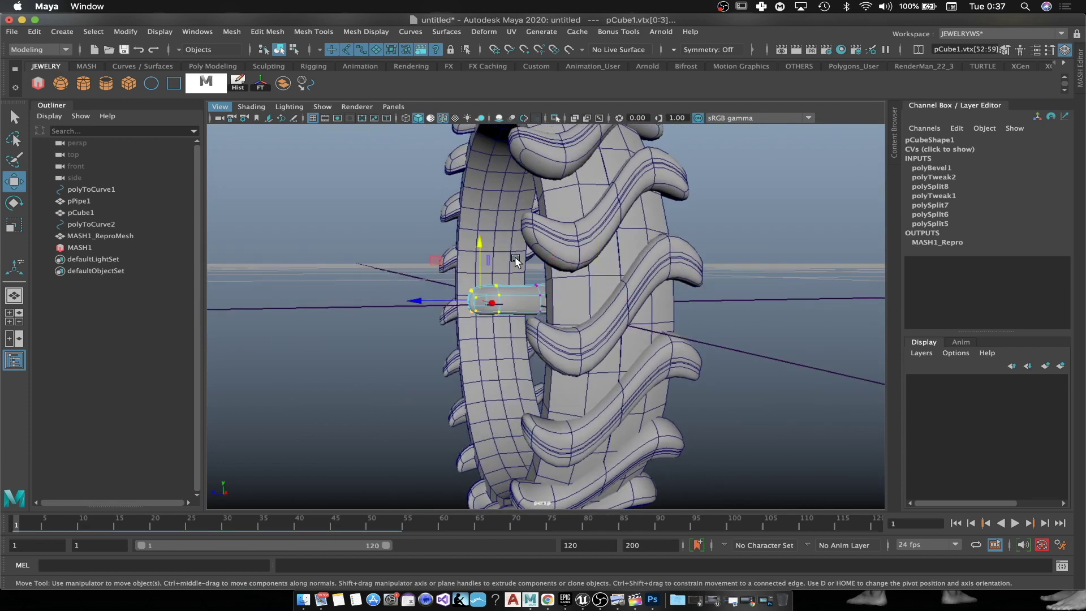
Step: Raise the selected end vertices further, then select the left-end vertices and return to object mode
drag(480, 252, 479, 248)
alt+drag(571, 295, 682, 284)
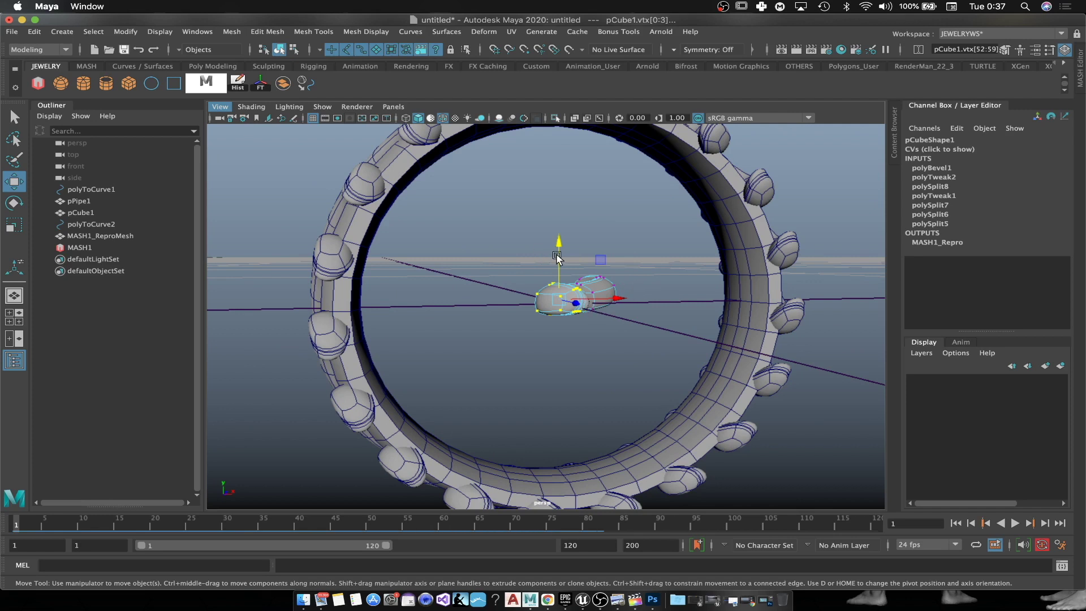
alt+drag(558, 256, 573, 277)
drag(439, 344, 440, 344)
drag(473, 241, 622, 279)
right_click(551, 275)
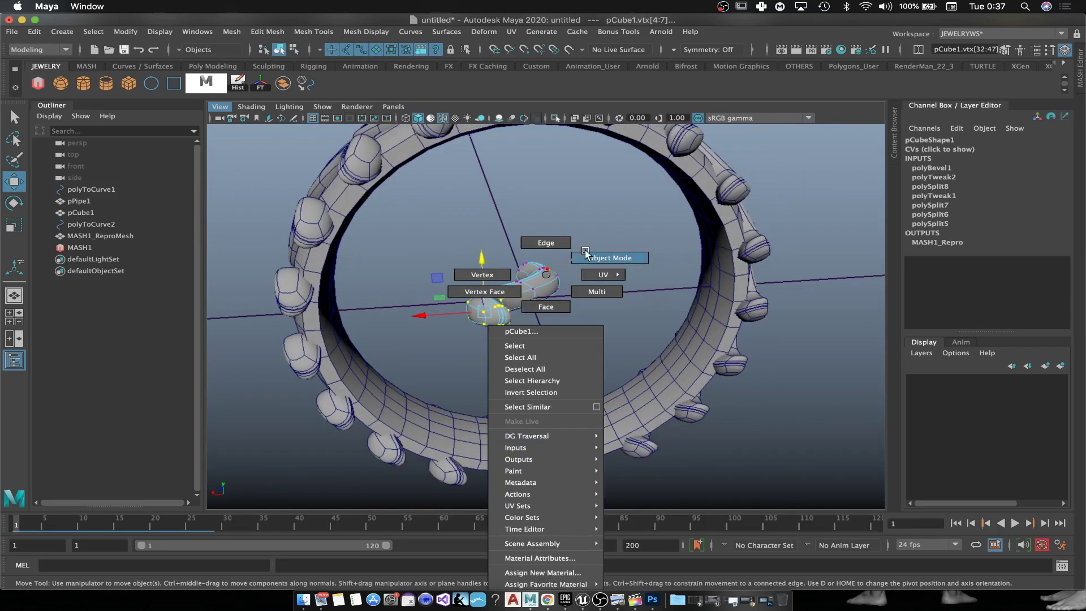
right_drag(586, 255, 601, 256)
click(622, 244)
Step: Reselect the curled piece and raise the top vertices at one end
scroll(602, 275, up, 5)
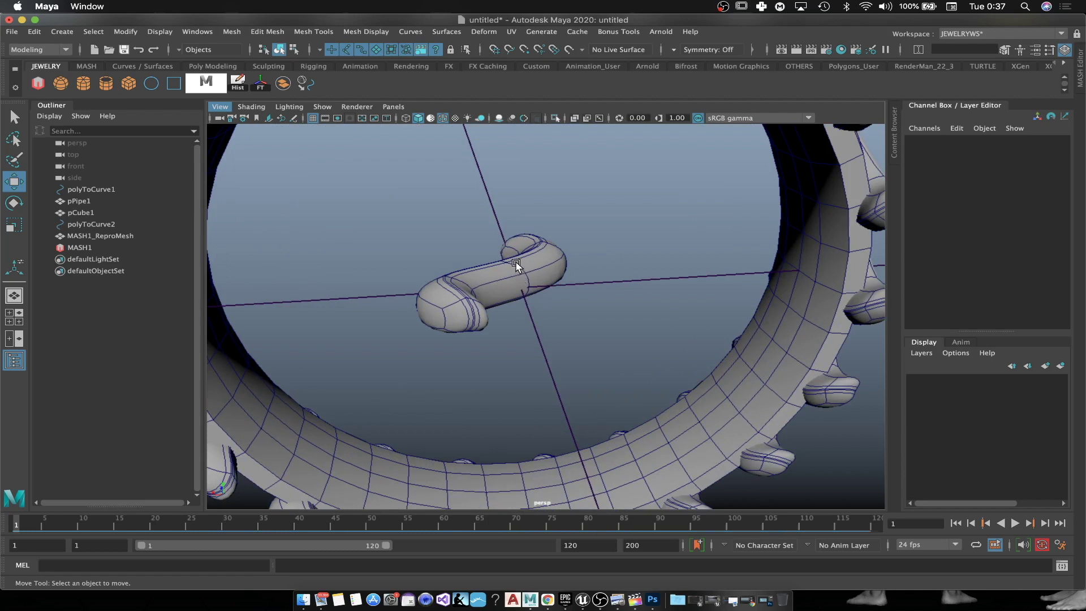
click(516, 263)
scroll(517, 266, up, 5)
alt+middle_drag(517, 266, 555, 348)
scroll(555, 348, up, 3)
alt+drag(620, 312, 548, 304)
right_drag(522, 250, 454, 245)
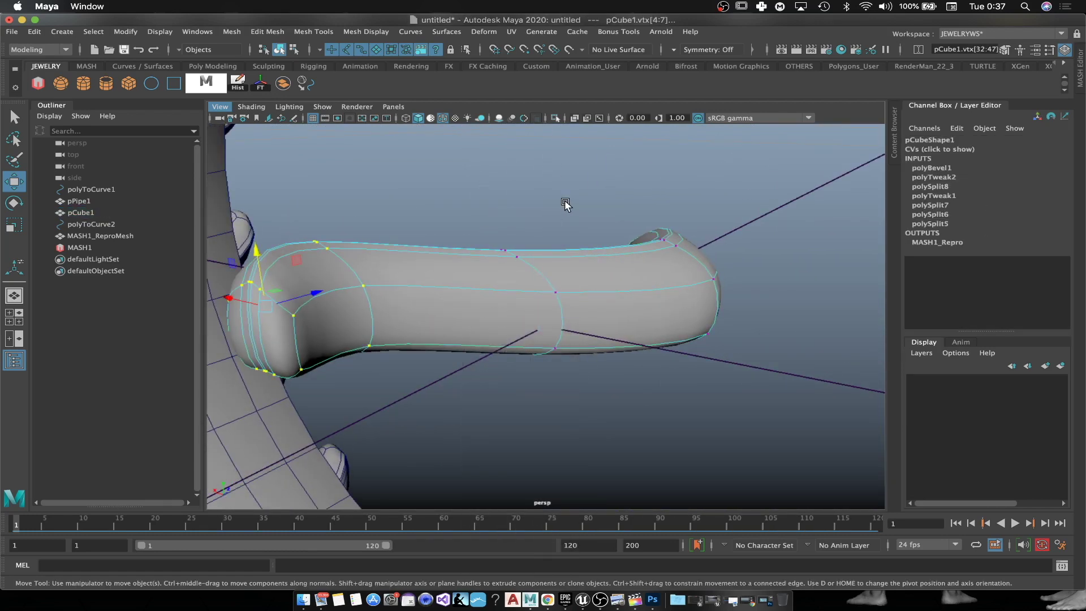
drag(476, 267, 476, 268)
alt+drag(503, 310, 522, 290)
drag(502, 215, 503, 166)
key(a)
alt+drag(650, 318, 484, 287)
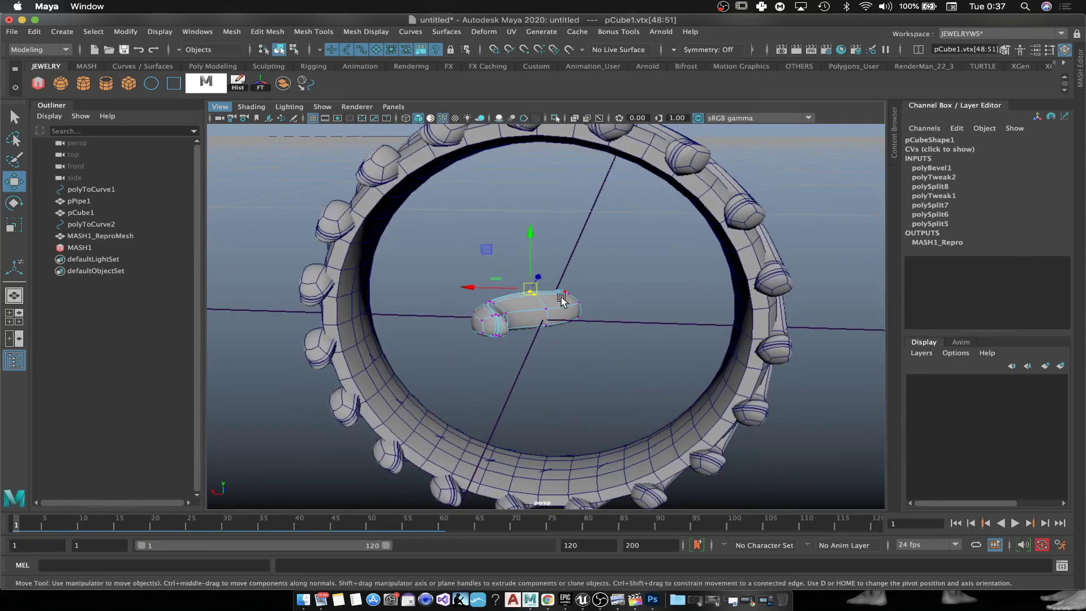
Step: In wireframe view, raise vertices to reshape the teeth, then return to shaded object mode
key(4)
alt+drag(611, 312, 697, 384)
scroll(643, 414, up, 2)
drag(547, 478, 544, 537)
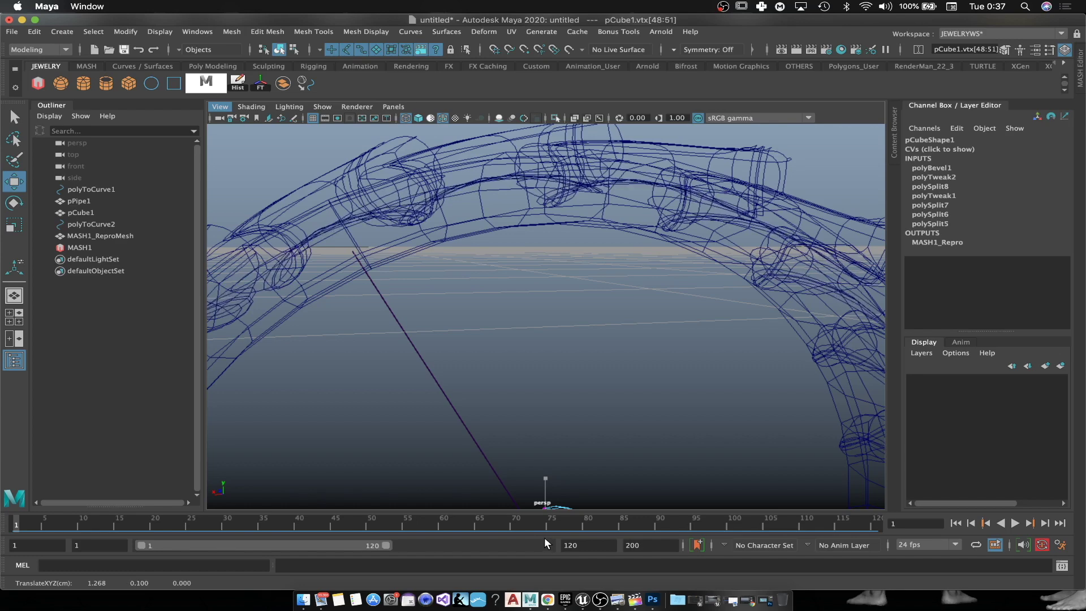
scroll(646, 457, down, 5)
alt+drag(646, 457, 600, 396)
right_drag(557, 279, 609, 279)
scroll(622, 382, down, 3)
mouse_move(582, 396)
alt+mouse_down()
mouse_move(614, 414)
mouse_move(577, 347)
mouse_move(584, 371)
mouse_move(647, 367)
mouse_move(647, 322)
mouse_move(595, 354)
alt+mouse_up()
key(5)
scroll(606, 412, up, 3)
scroll(647, 366, down, 3)
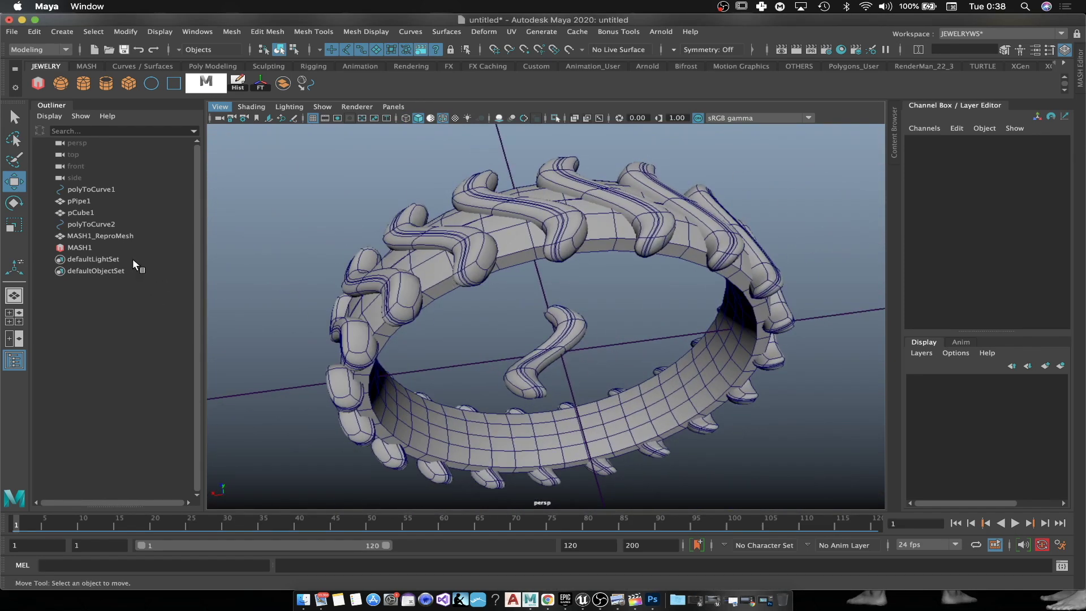
Step: Raise MASH1_Distribute's Number of Points from 19 to 32, then reselect the teeth ring
click(79, 248)
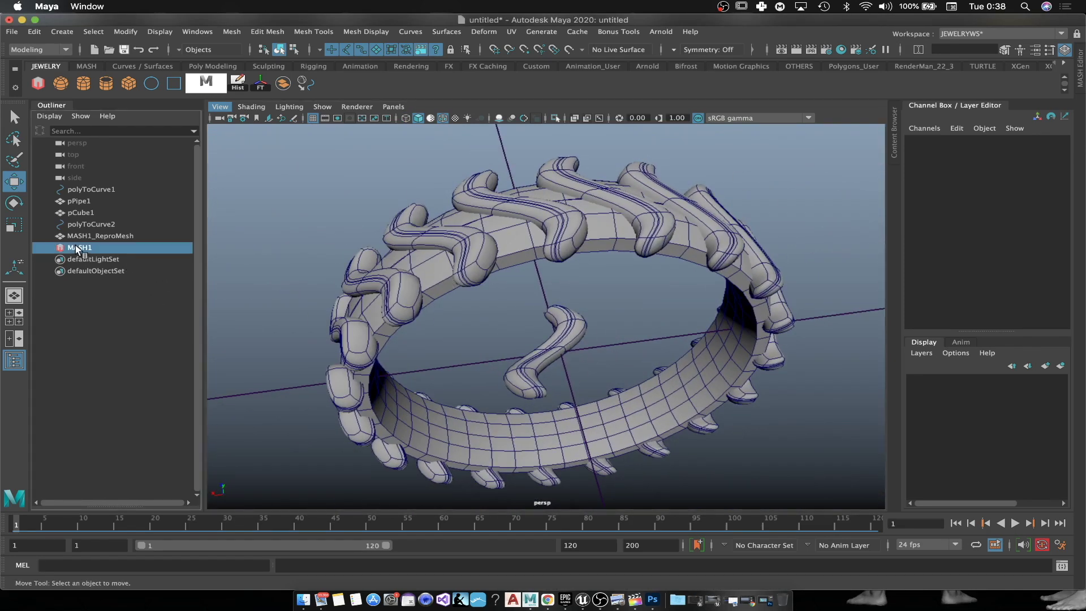
click(1039, 51)
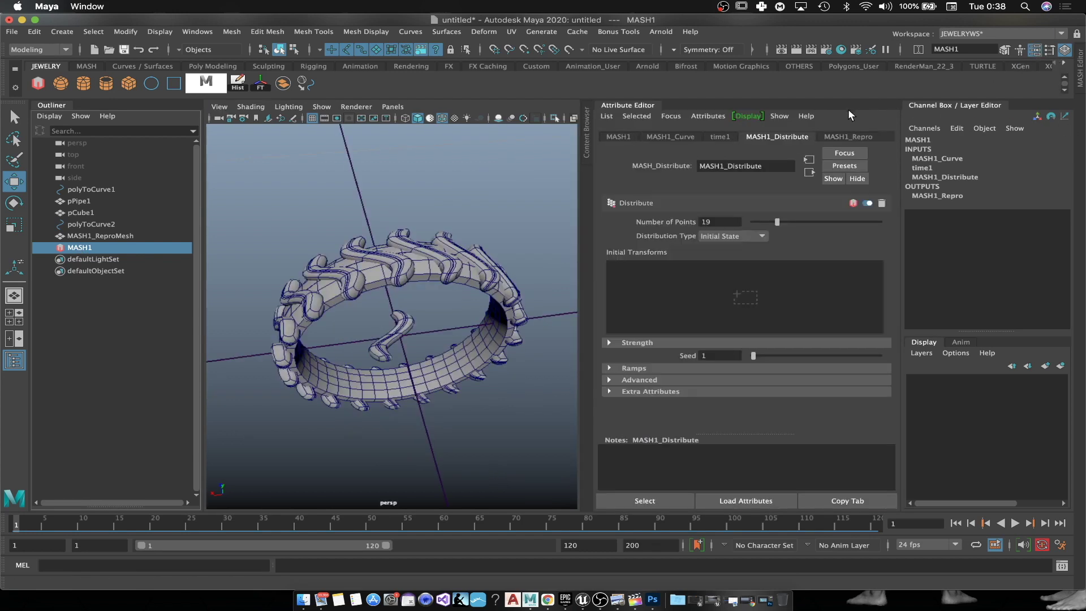
click(720, 136)
click(776, 138)
drag(780, 219, 793, 220)
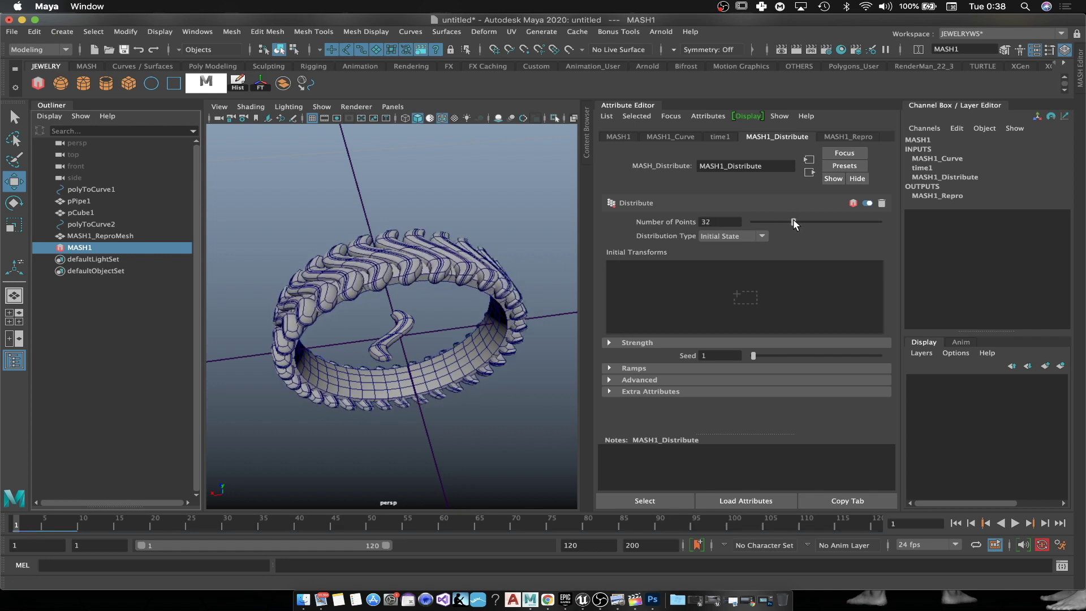
alt+drag(430, 317, 460, 339)
scroll(460, 338, up, 5)
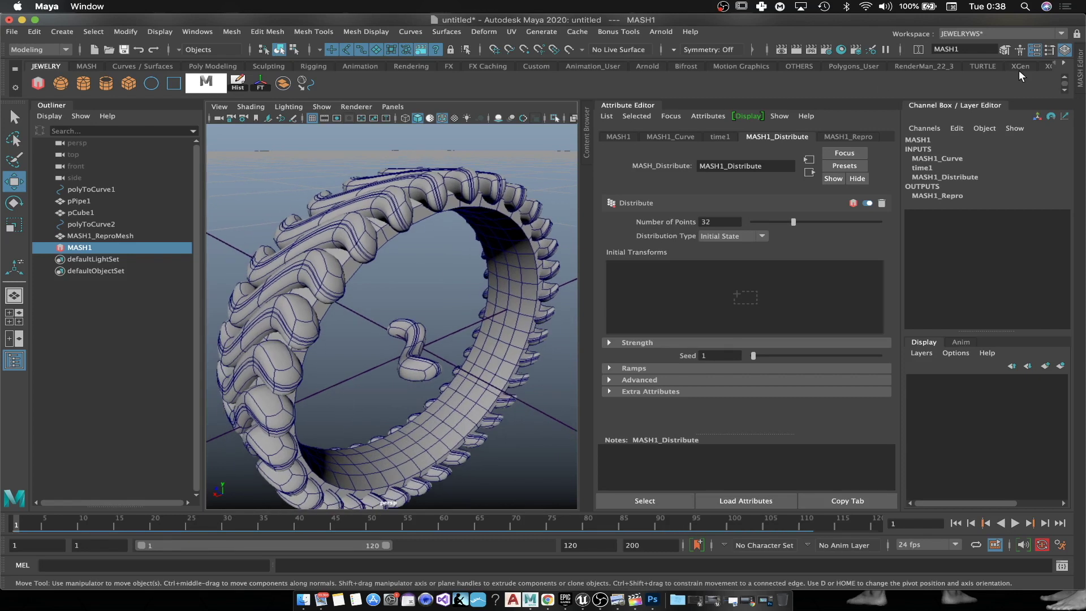
click(1036, 51)
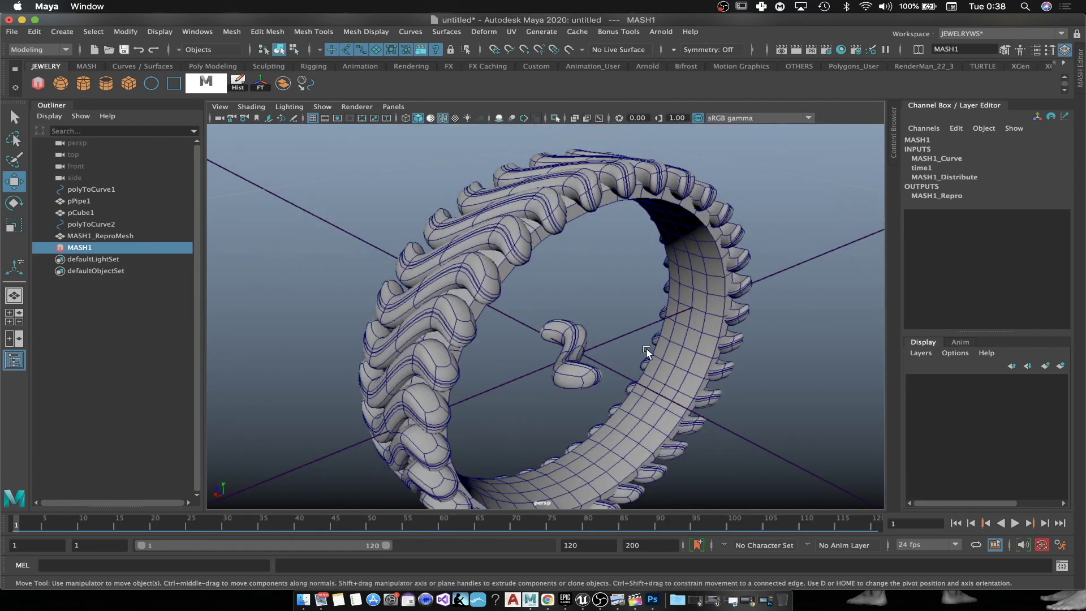
alt+drag(646, 352, 624, 345)
right_click(683, 228)
click(734, 209)
Step: Delete history on the bead mesh and pPipe1 band, then freeze the band's transformations
alt+drag(763, 277, 779, 278)
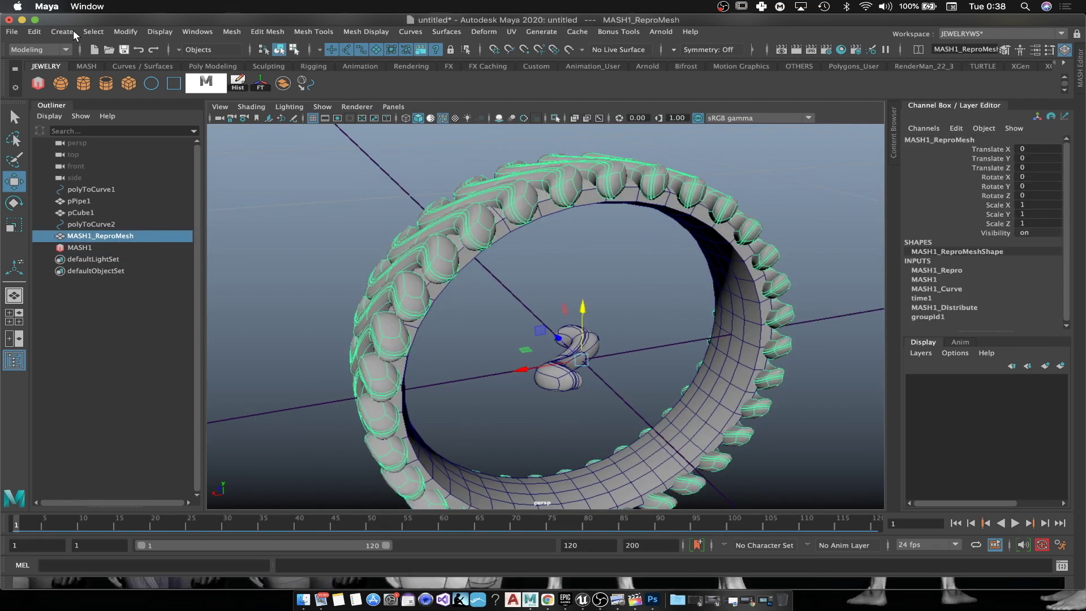
click(86, 66)
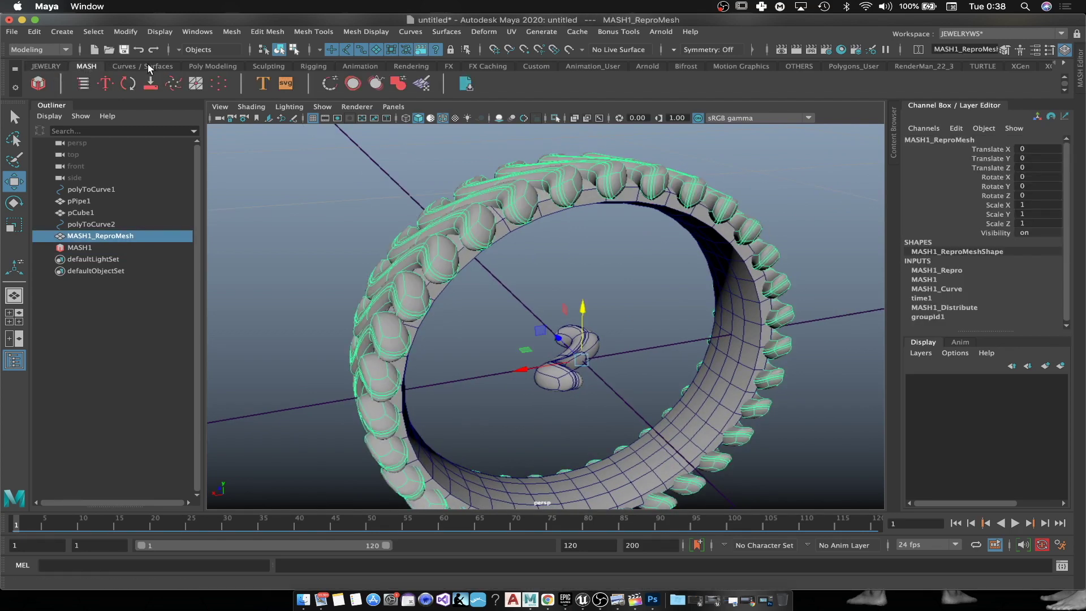
click(47, 67)
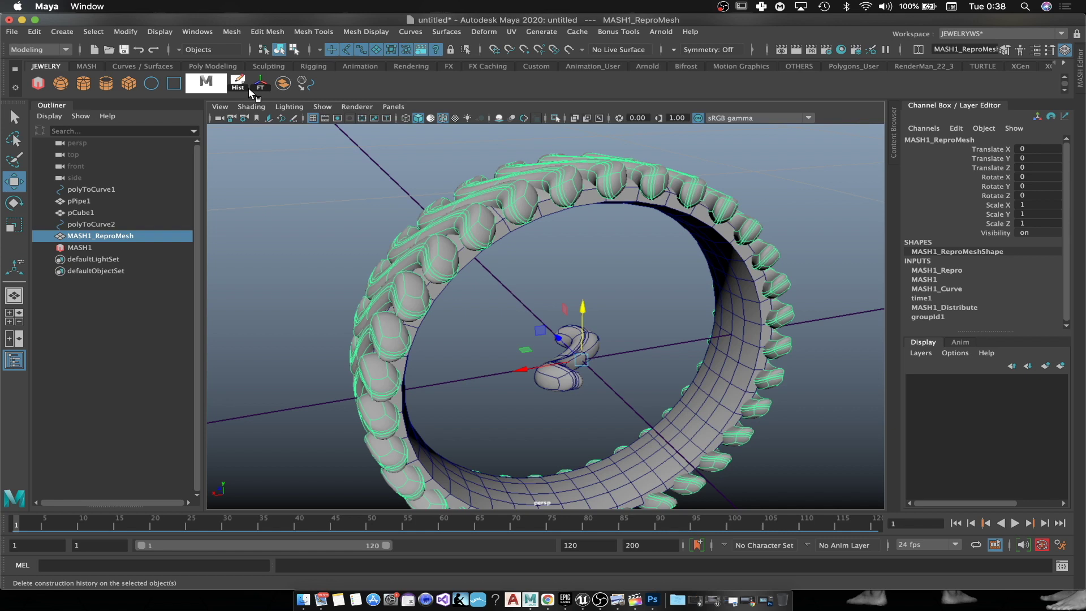
click(241, 84)
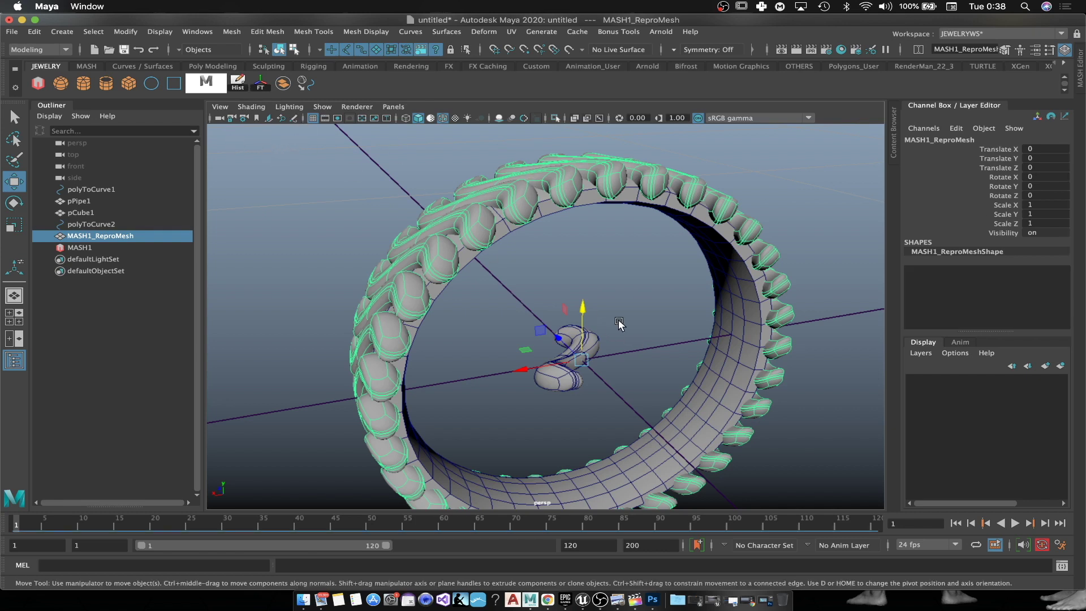
right_click(686, 194)
click(679, 181)
click(617, 203)
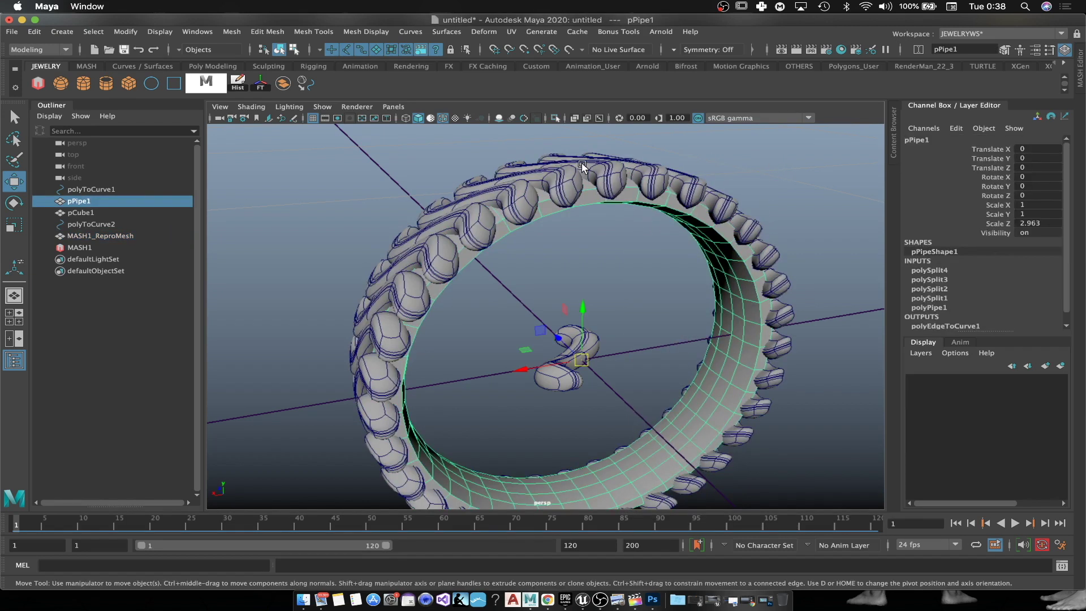
click(242, 84)
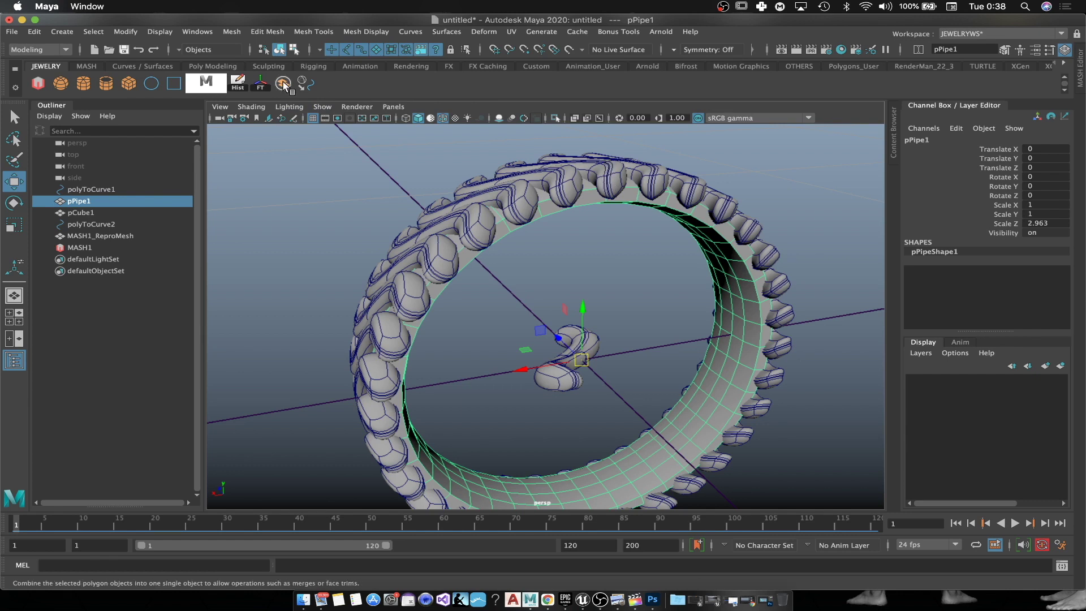
click(260, 85)
Step: Select pPipe1 and add MASH1_ReproMesh to the selection for a boolean
click(572, 185)
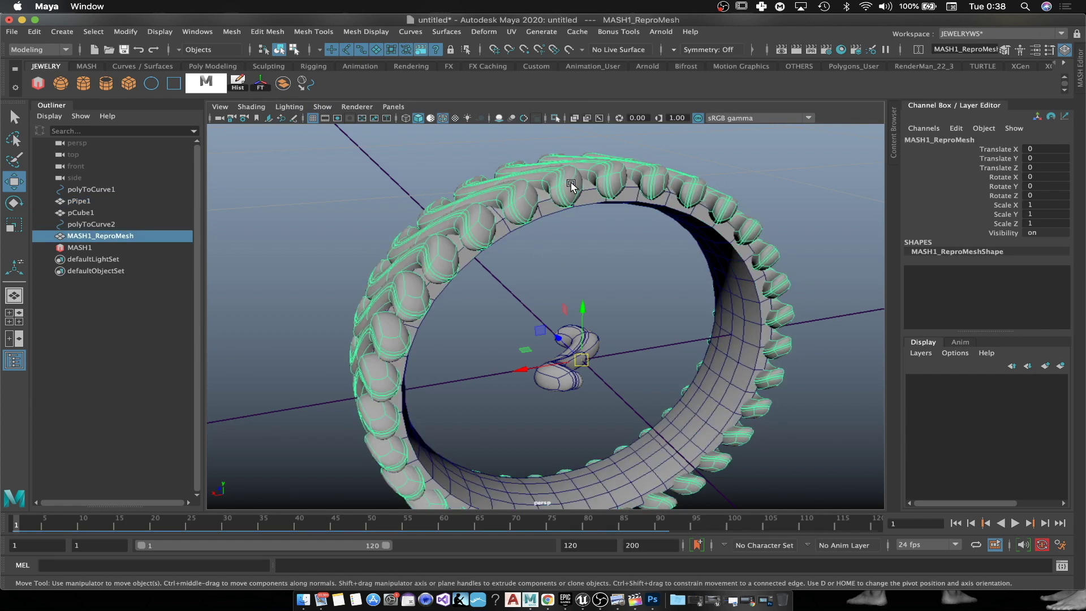
click(603, 252)
click(594, 193)
shift+click(608, 168)
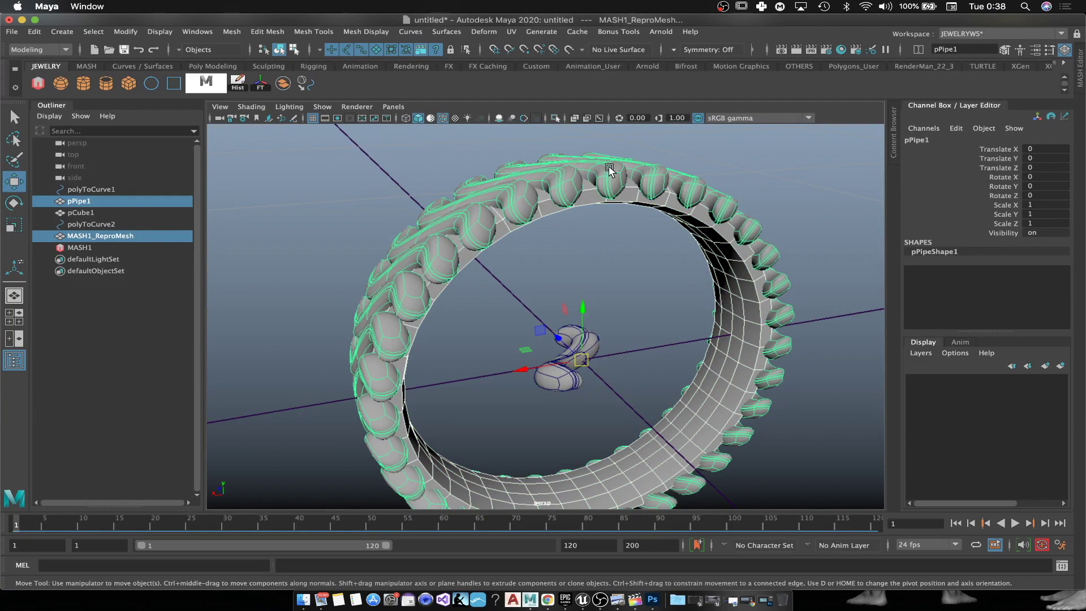
click(232, 33)
Step: Apply a Boolean Difference to carve the beads out of the band
mouse_move(339, 59)
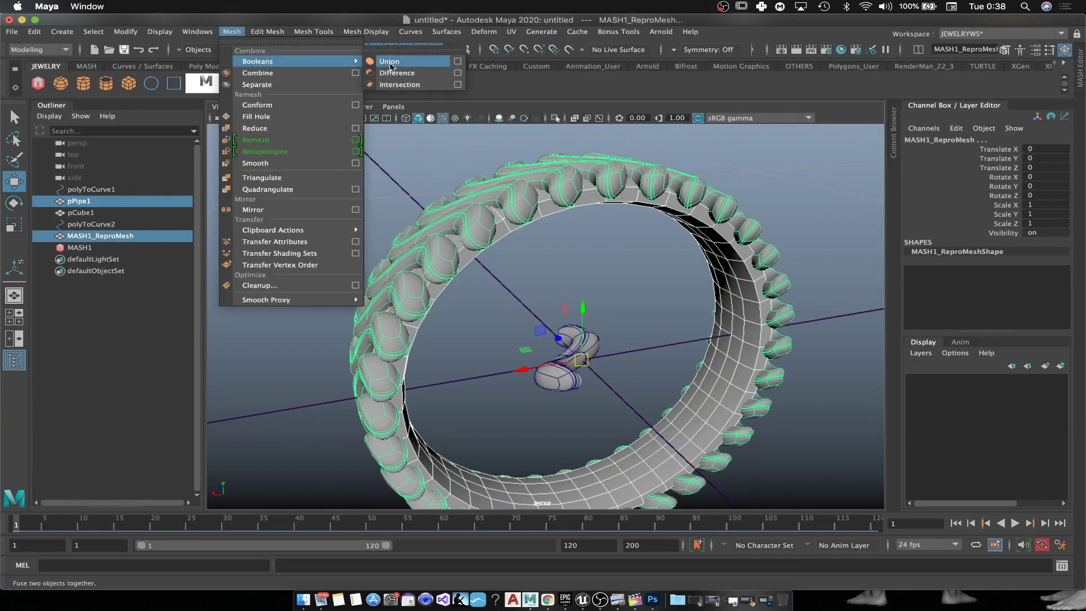
click(416, 76)
alt+drag(496, 242, 689, 179)
click(689, 178)
click(656, 210)
alt+drag(511, 286, 689, 235)
click(711, 241)
Step: Turn off Wireframe on Shaded in the viewport Shading options
scroll(701, 232, up, 3)
scroll(688, 235, up, 2)
click(249, 106)
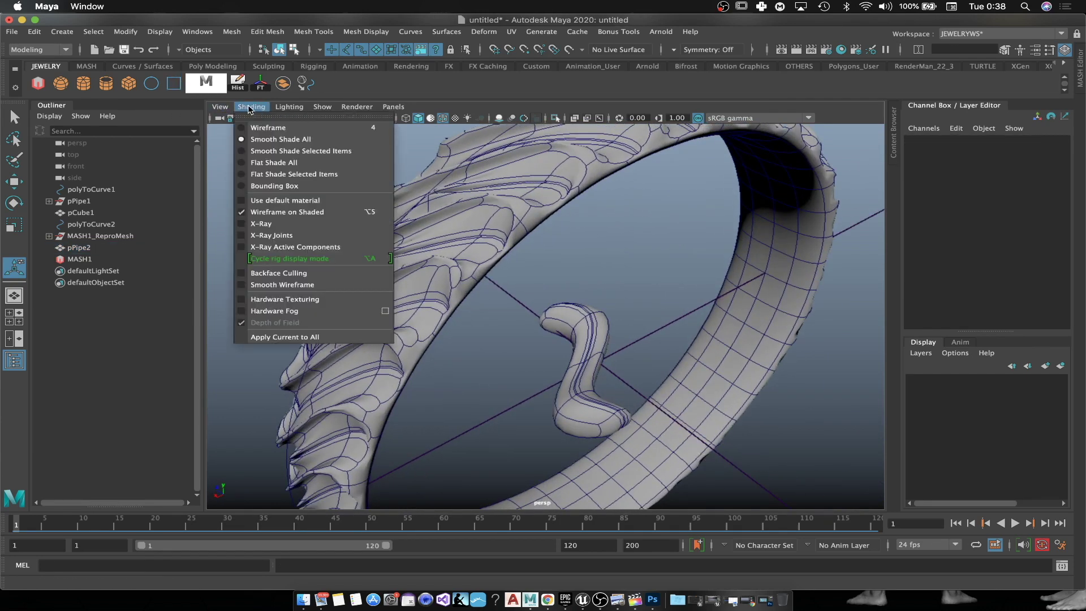
click(286, 211)
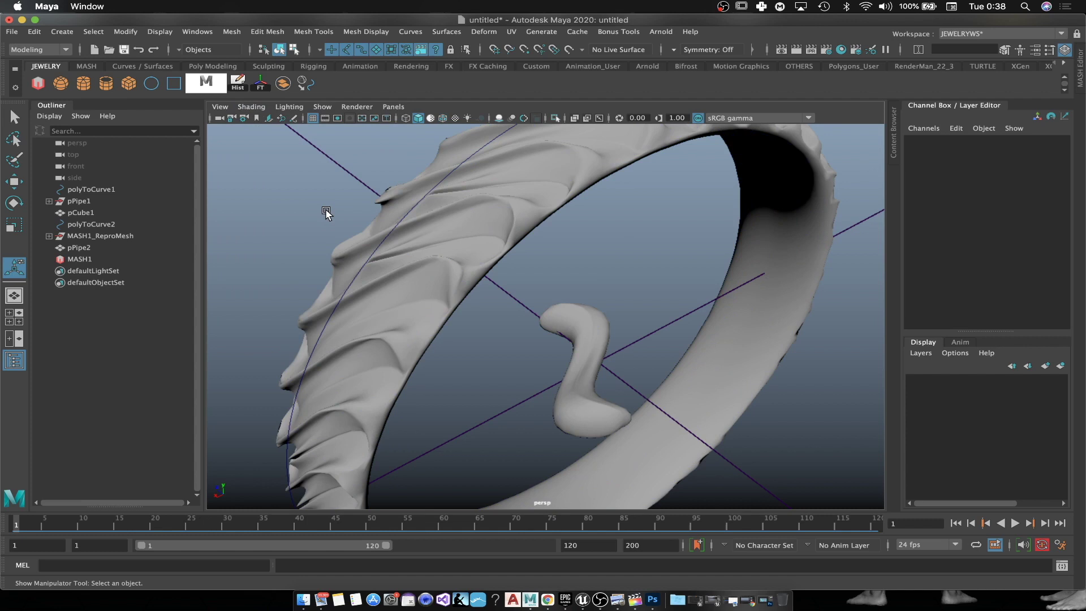
scroll(325, 213, down, 5)
alt+drag(327, 223, 423, 301)
Step: Delete the S-shaped pCube1 and the leftover polyToCurve2 curve
click(570, 342)
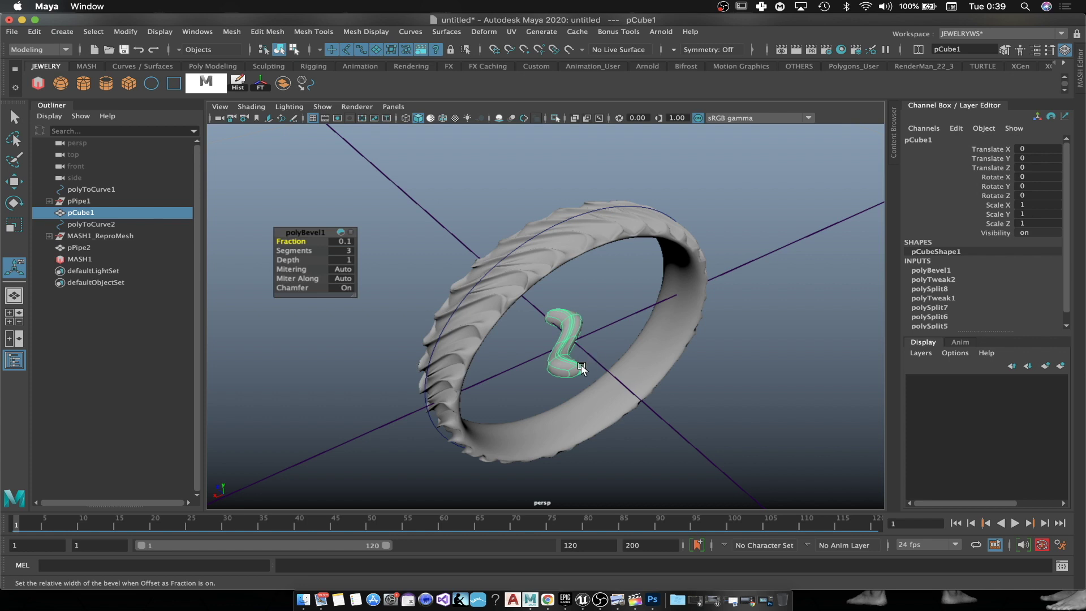
key(Delete)
scroll(495, 288, up, 5)
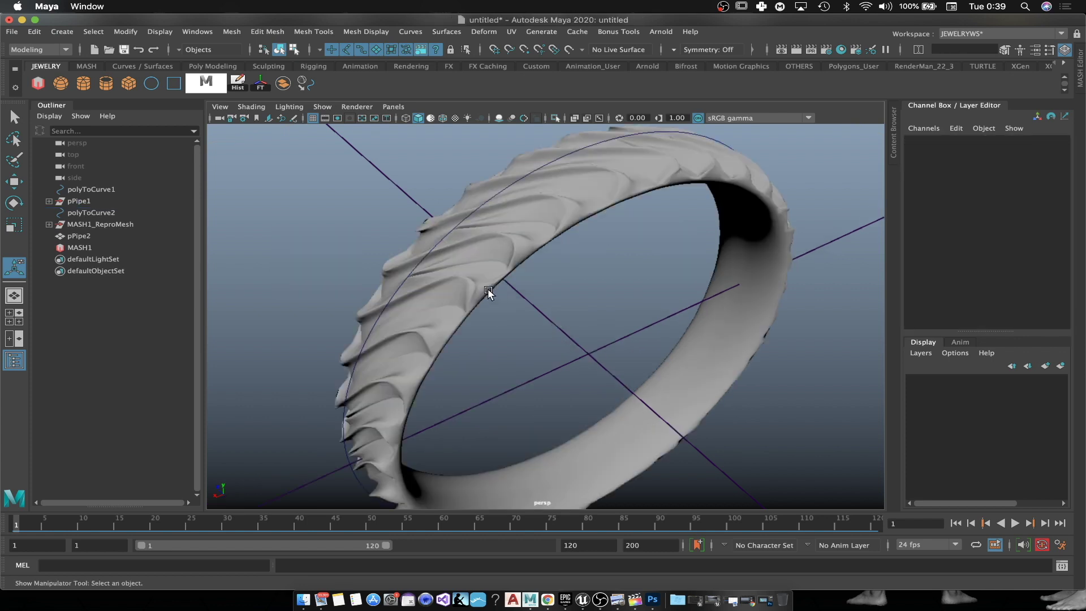
click(383, 240)
right_drag(426, 193, 465, 190)
click(402, 208)
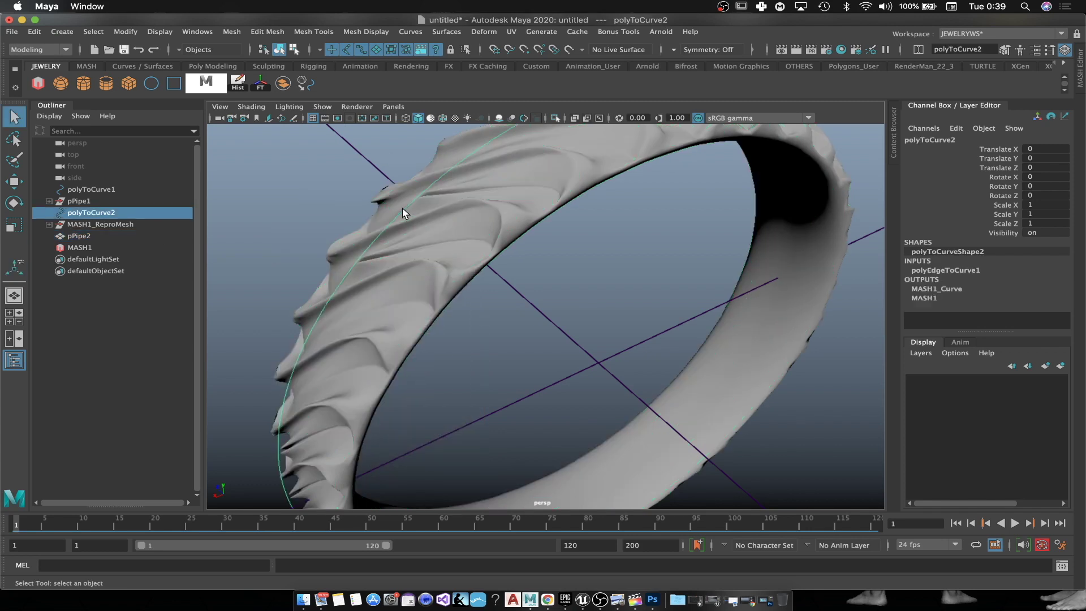
key(Delete)
scroll(416, 307, down, 3)
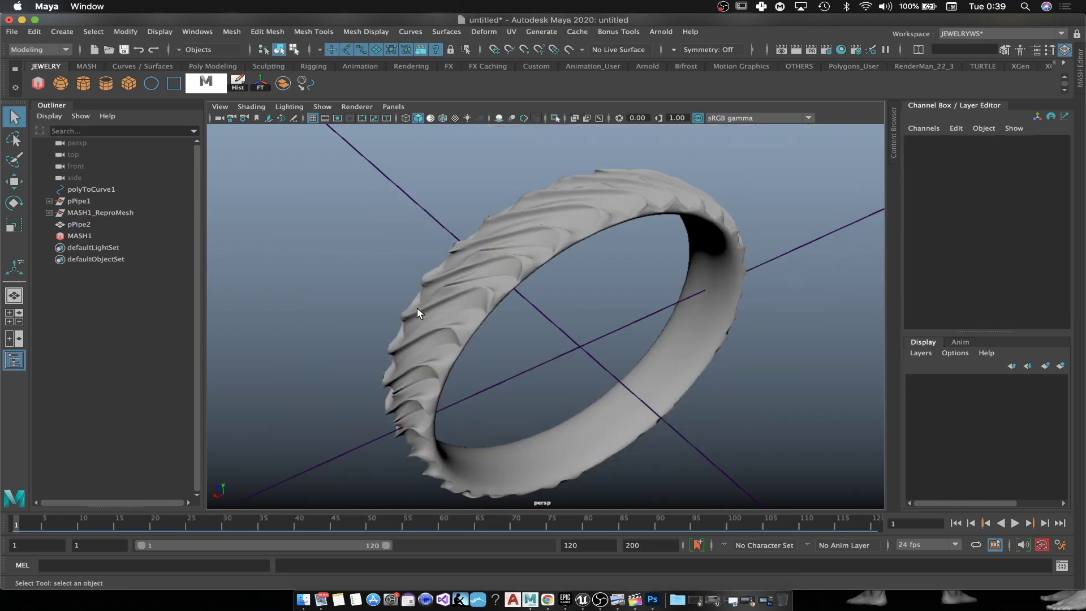
alt+drag(480, 332, 698, 374)
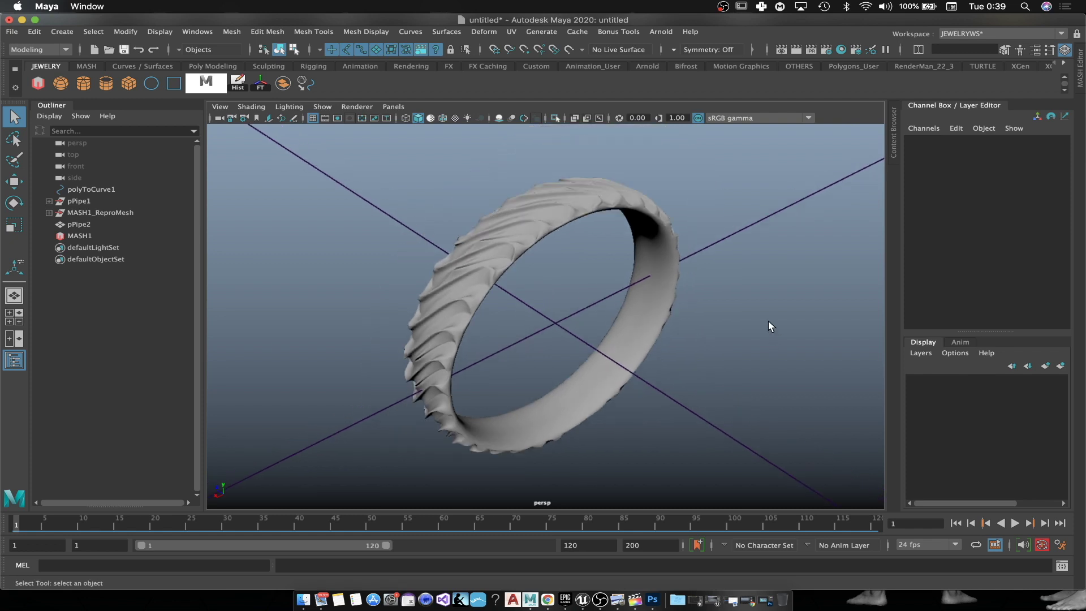
alt+drag(768, 322, 578, 288)
click(213, 66)
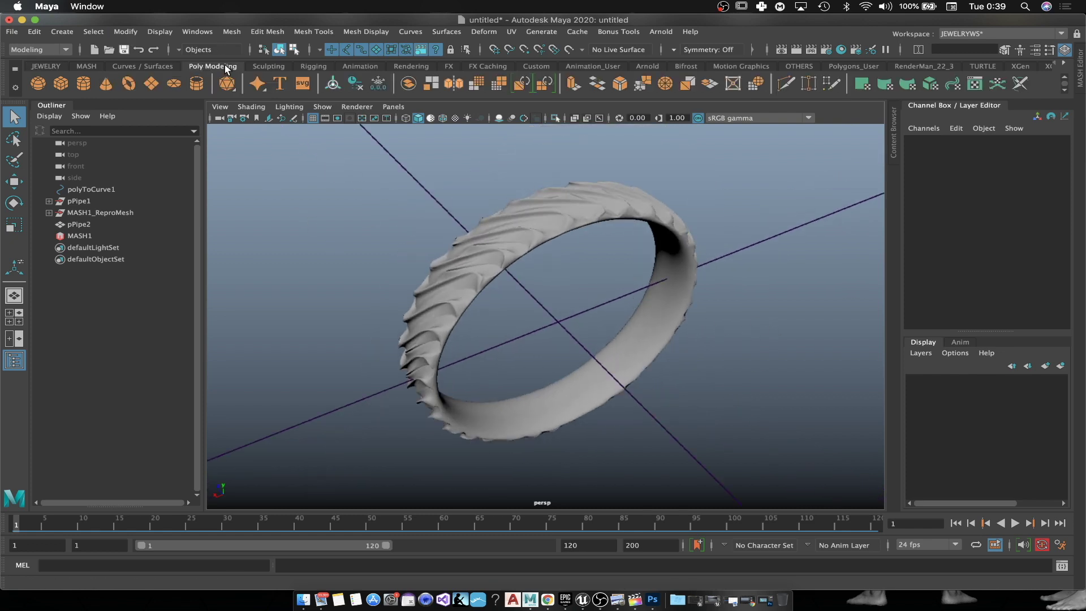
Step: Create a 3D Type object with the engraved name, set in Athelas Bold
click(279, 85)
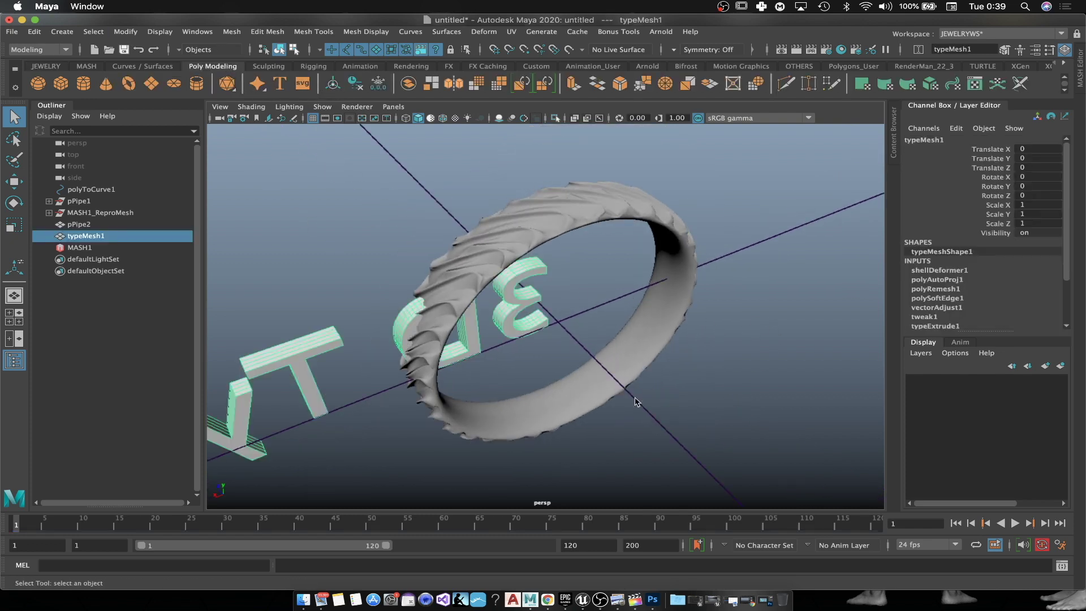
alt+drag(487, 379, 707, 377)
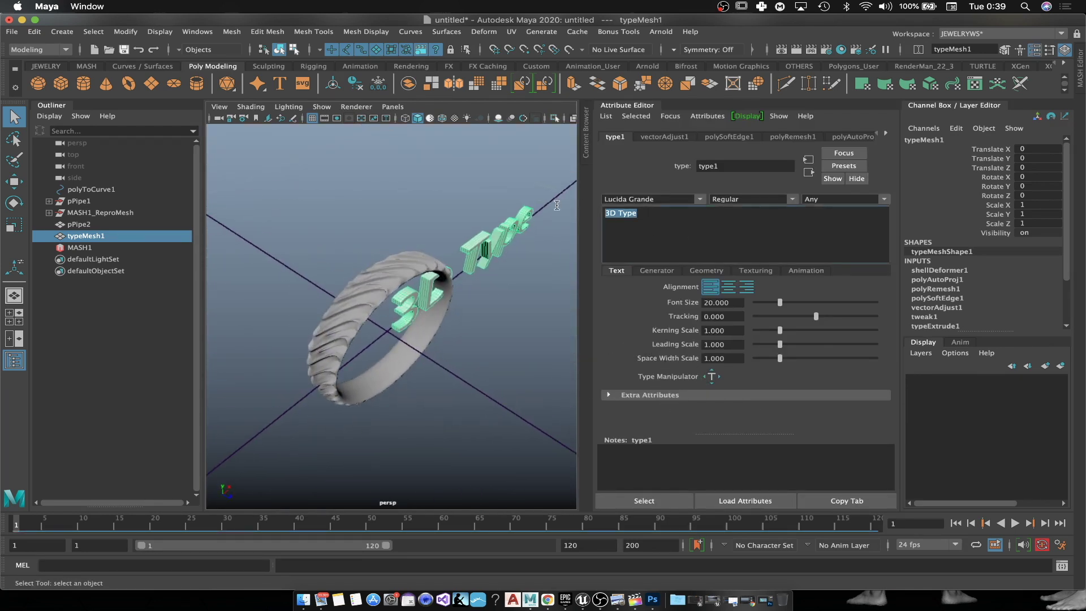
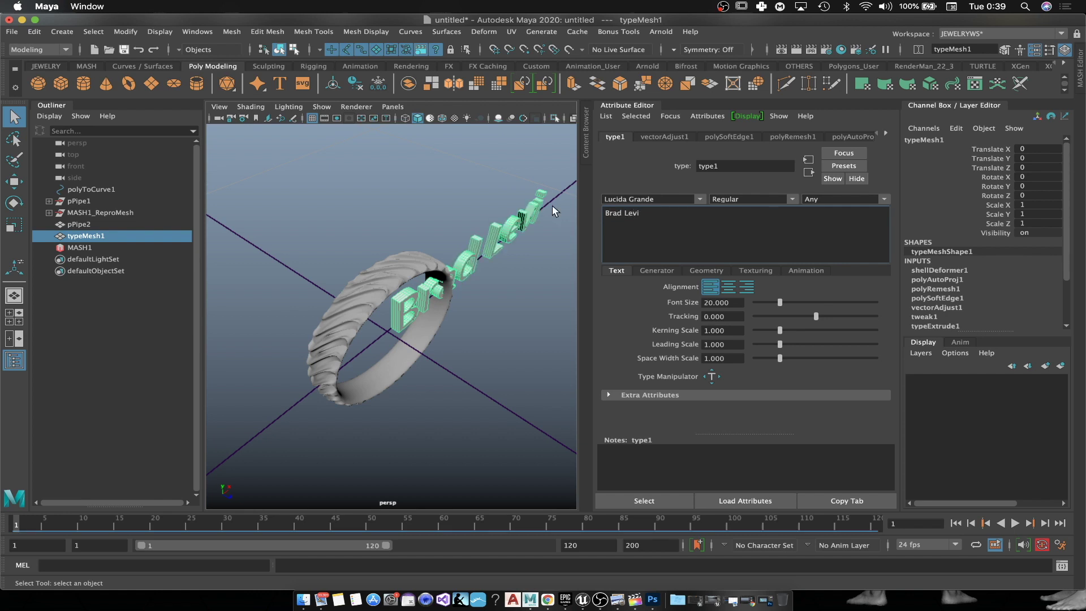
text(athe)
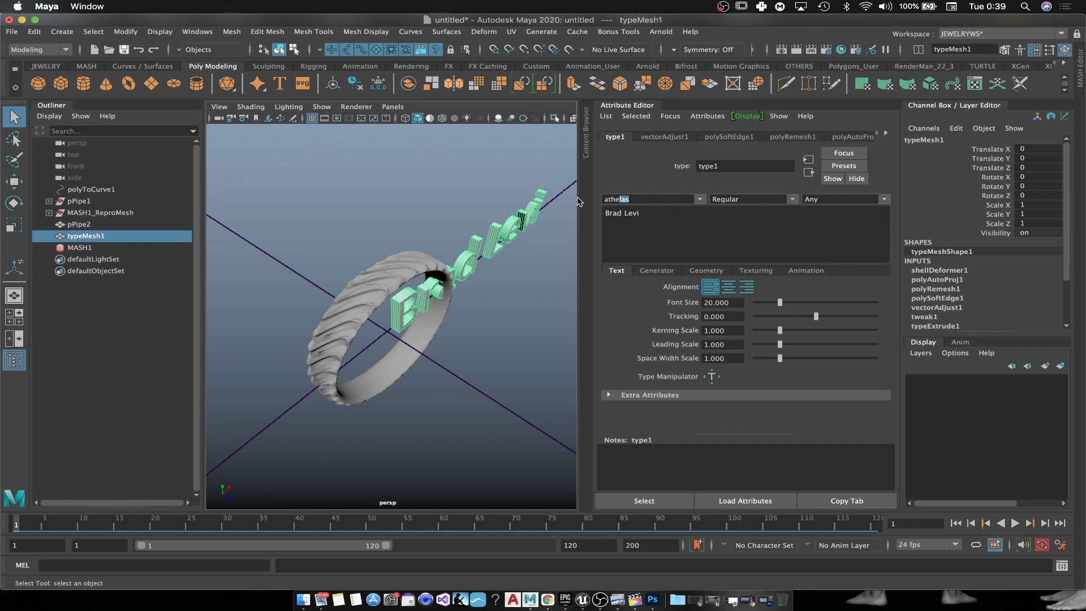
text(la)
key(Return)
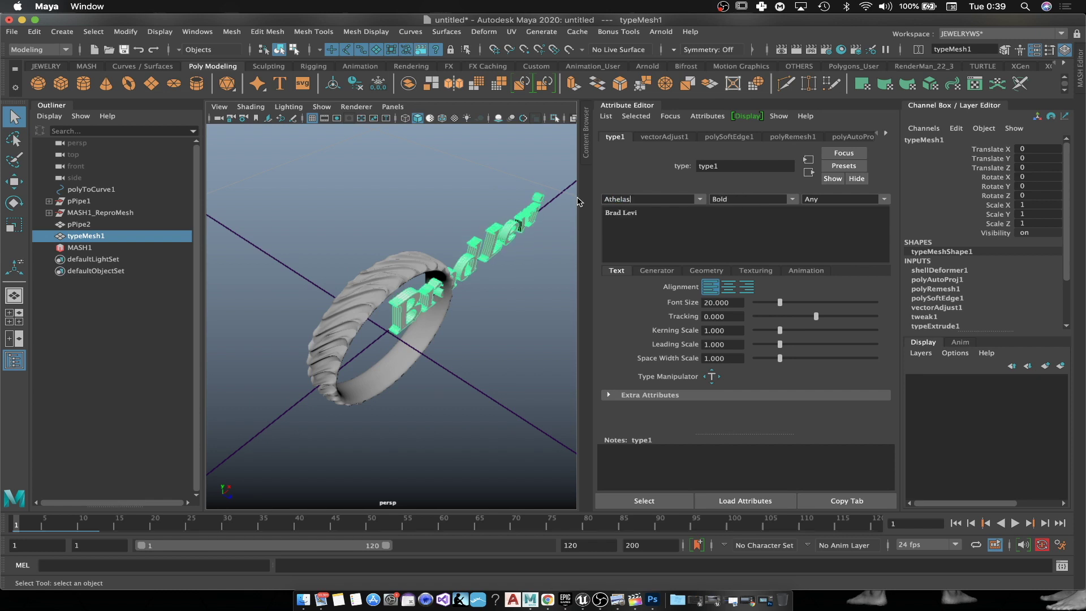
alt+drag(503, 348, 402, 334)
key(r)
drag(294, 325, 104, 375)
key(w)
alt+right_drag(406, 369, 382, 333)
drag(429, 272, 383, 304)
key(e)
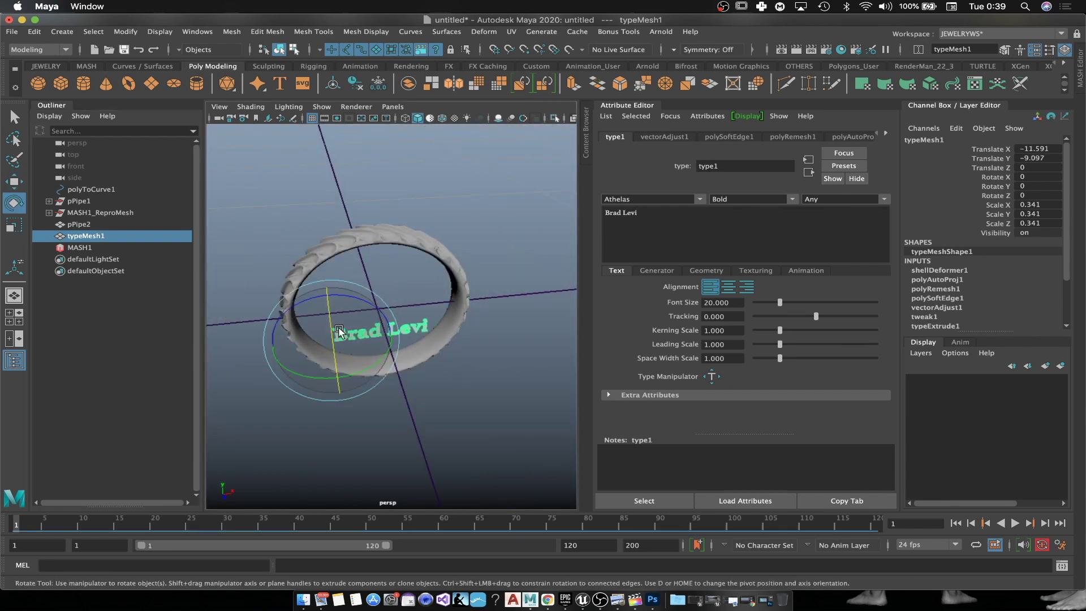
drag(329, 356, 346, 398)
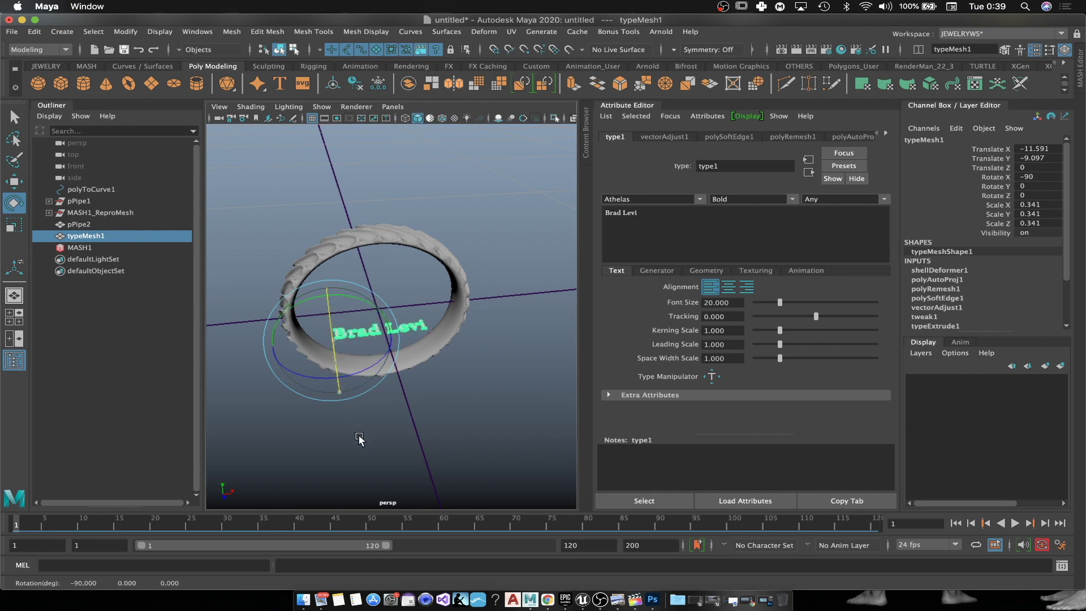
key(w)
Step: Lower the text inside the ring, shrink it slightly and nudge it to the right
alt+drag(473, 368, 451, 344)
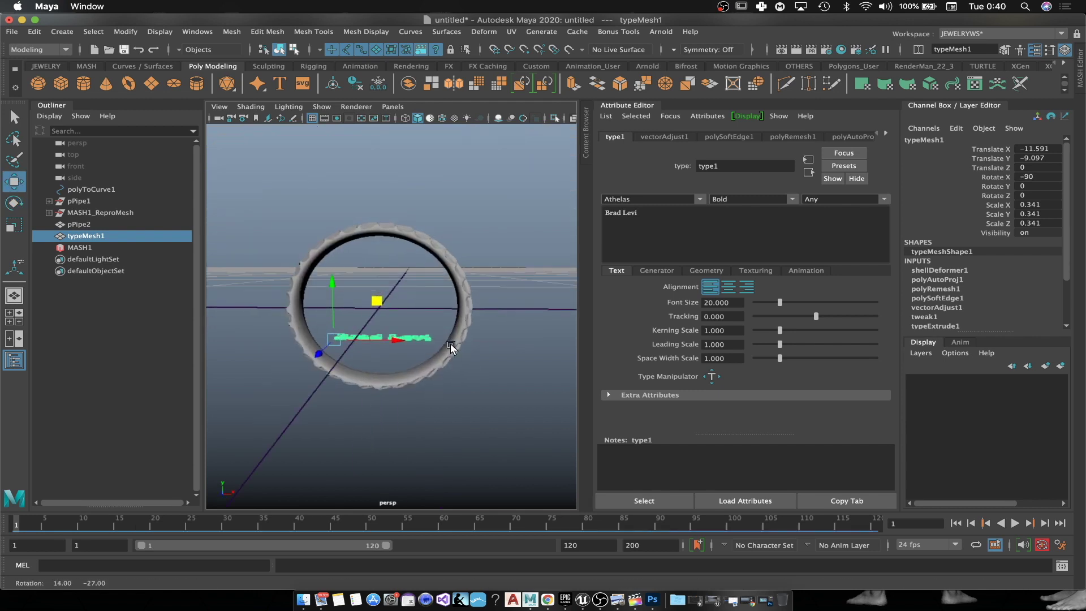
click(1032, 55)
alt+drag(788, 181, 595, 199)
drag(374, 232, 378, 303)
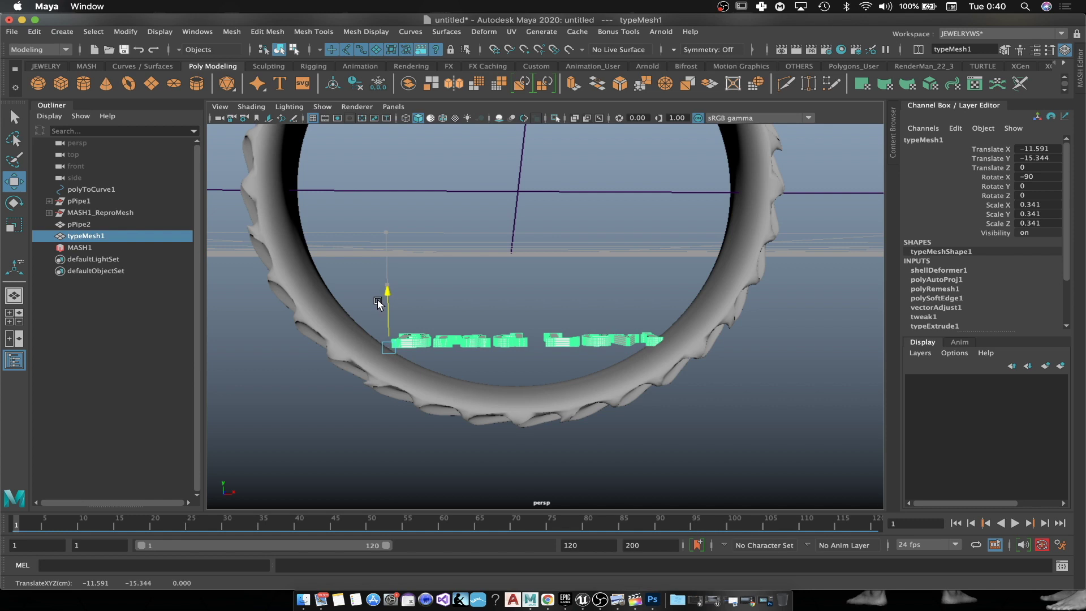
key(r)
drag(388, 348, 360, 359)
key(w)
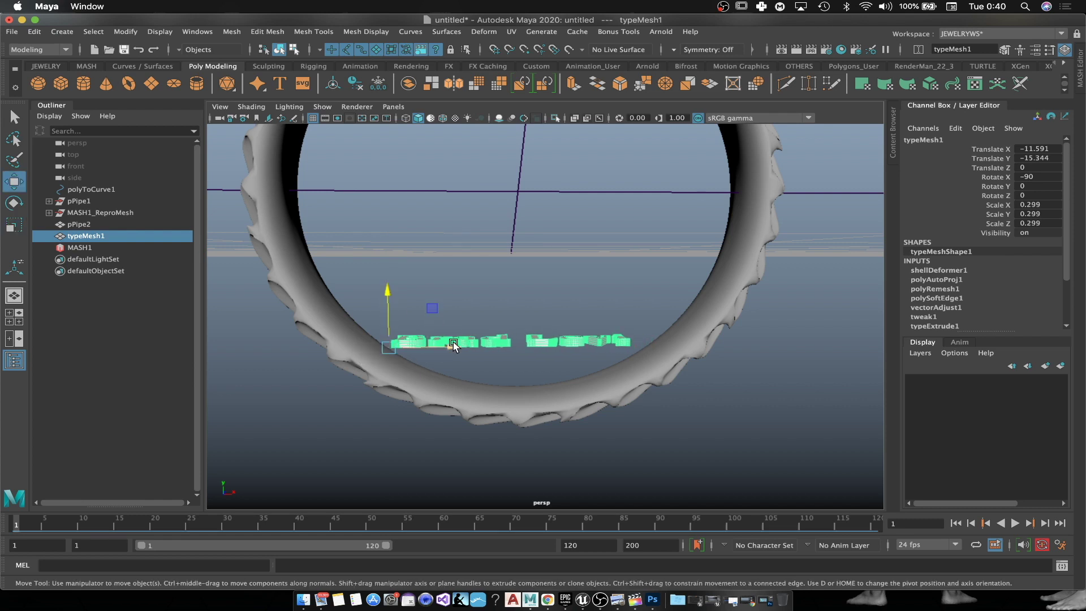
drag(449, 347, 459, 349)
Step: Stretch the text along Z to a final scale of 0.299, 0.299, 0.931
key(r)
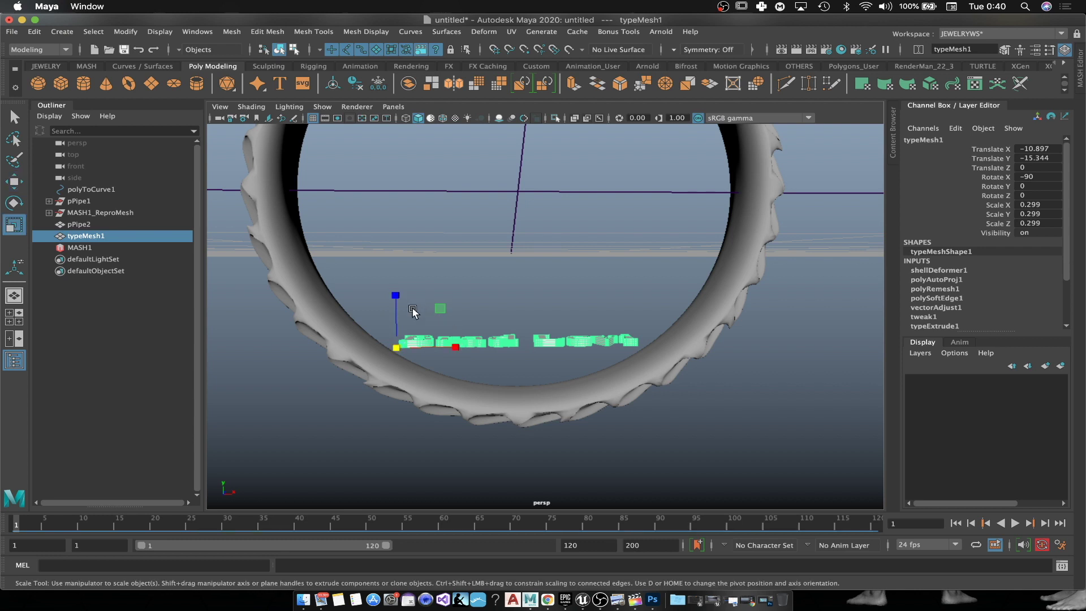
drag(398, 298, 398, 203)
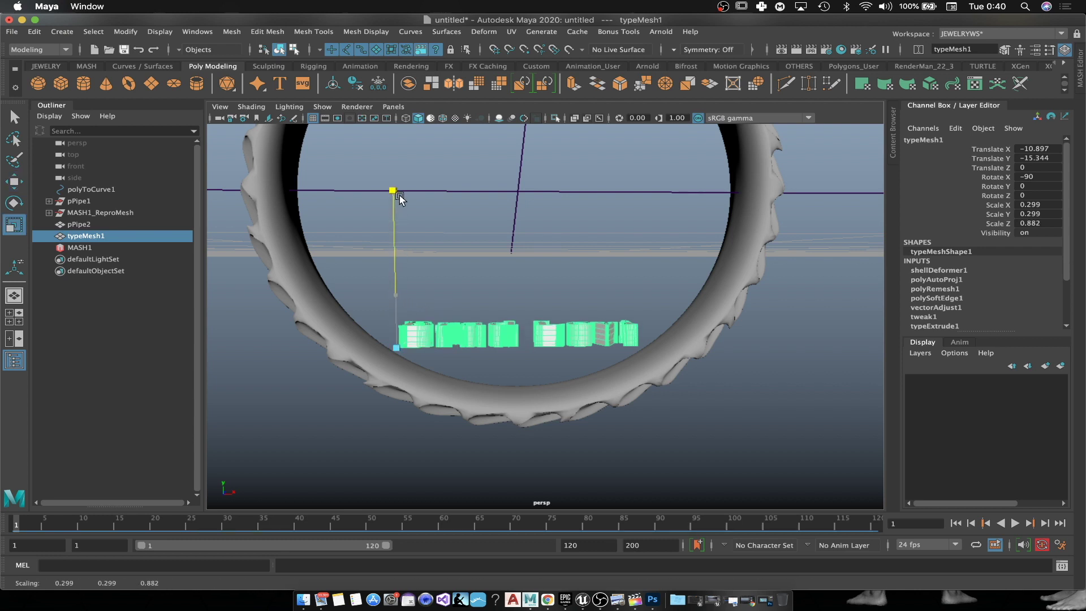
scroll(524, 324, up, 5)
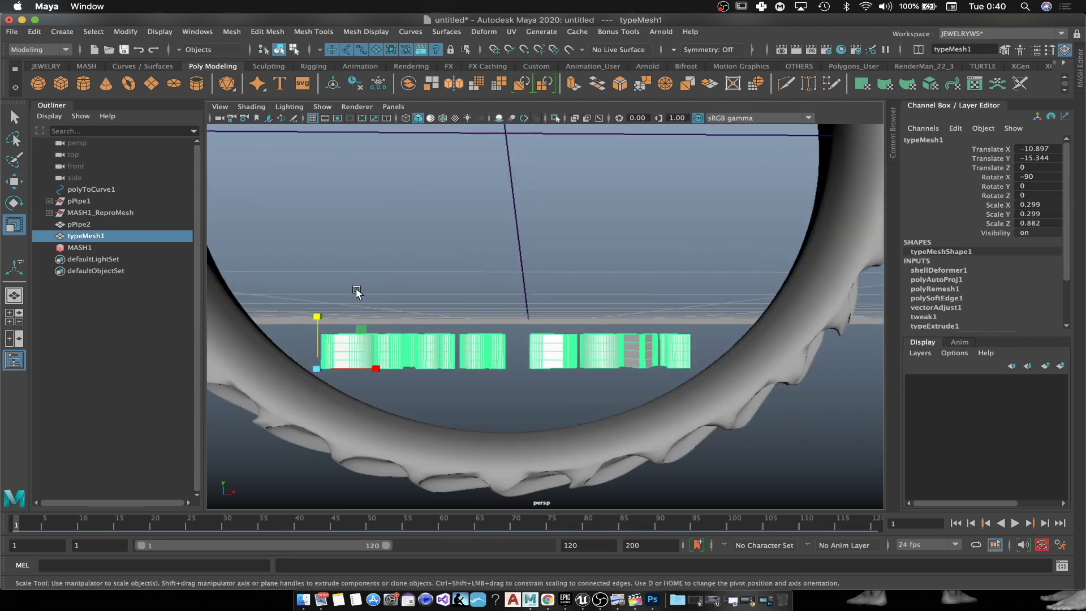
drag(316, 321, 554, 357)
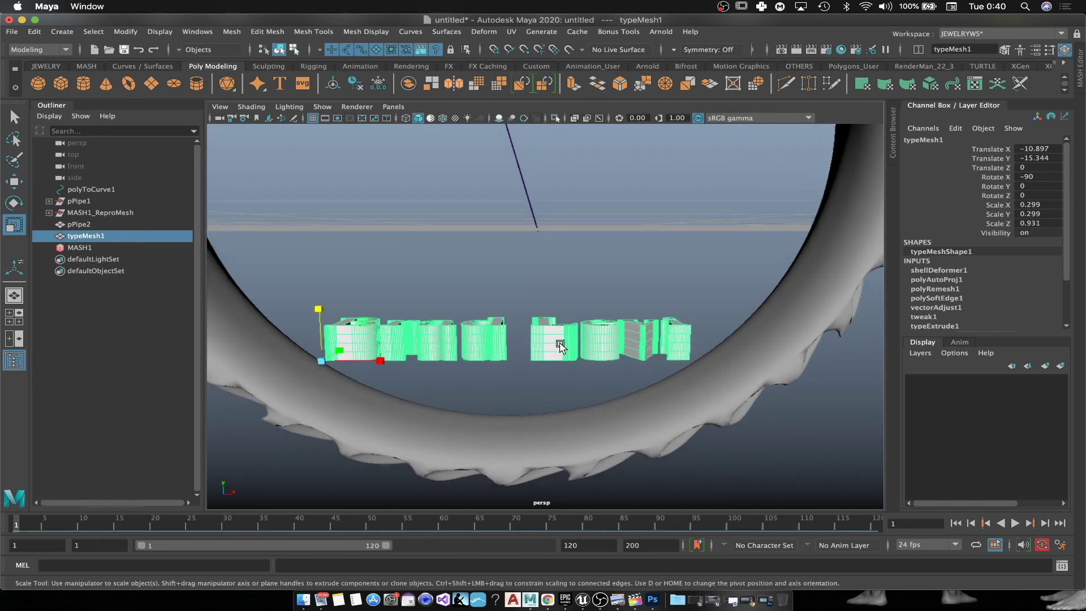
right_click(562, 335)
click(621, 260)
mouse_move(655, 222)
alt+mouse_down()
mouse_move(657, 175)
mouse_move(654, 234)
alt+mouse_up()
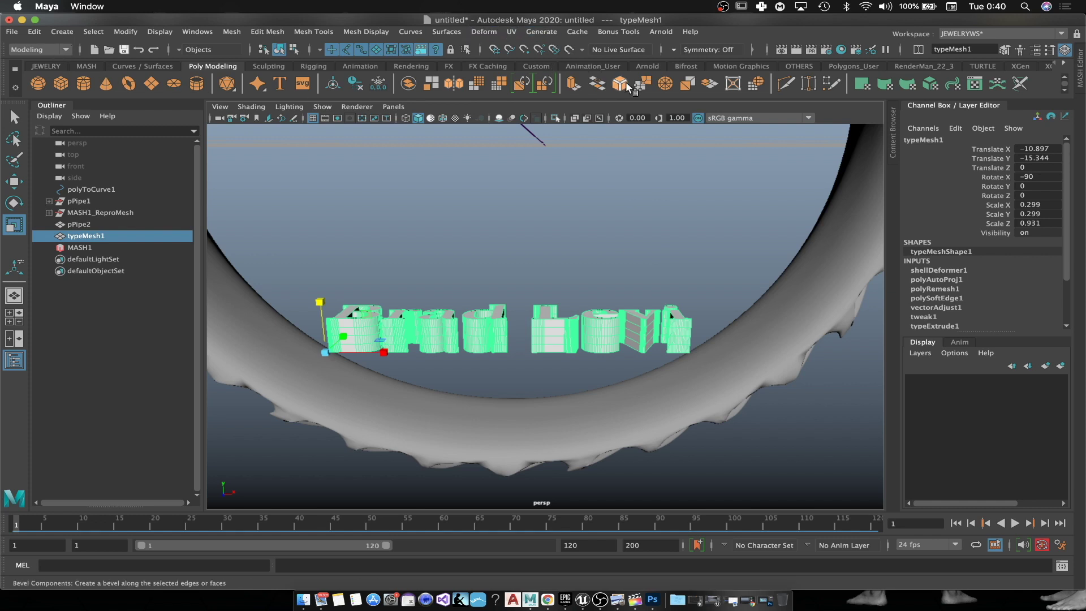
Step: Add a lattice deformer to the text and switch to editing its lattice points
click(484, 32)
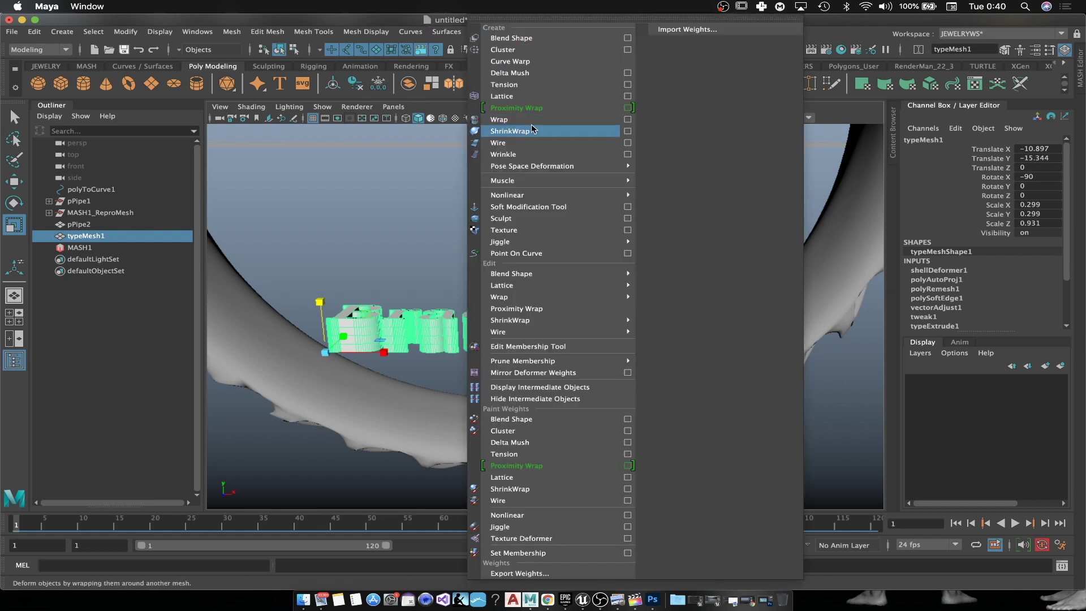
click(501, 96)
alt+drag(627, 295, 625, 279)
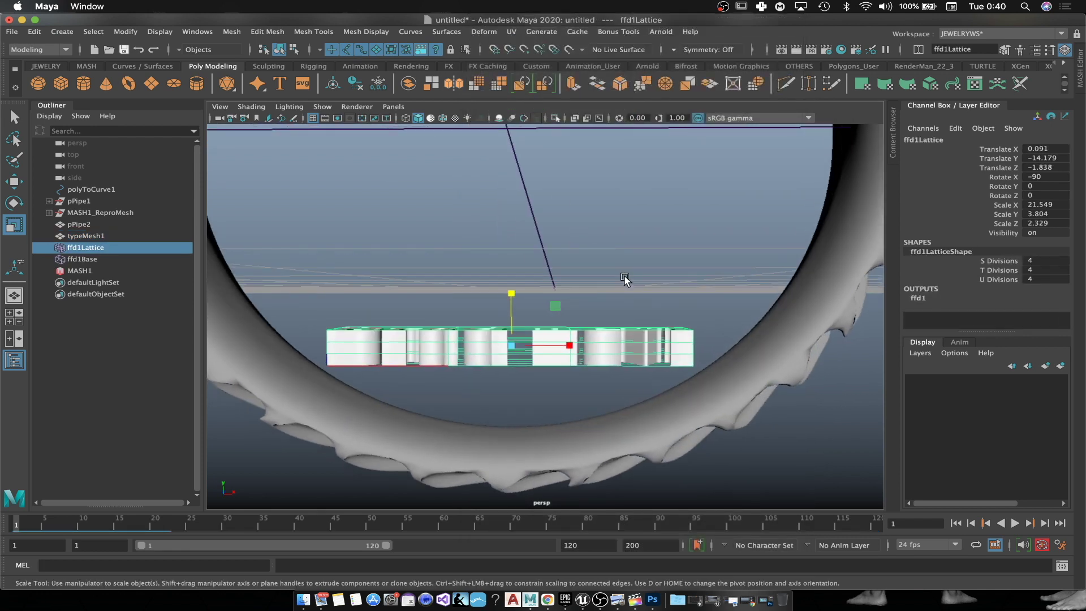
right_click(527, 355)
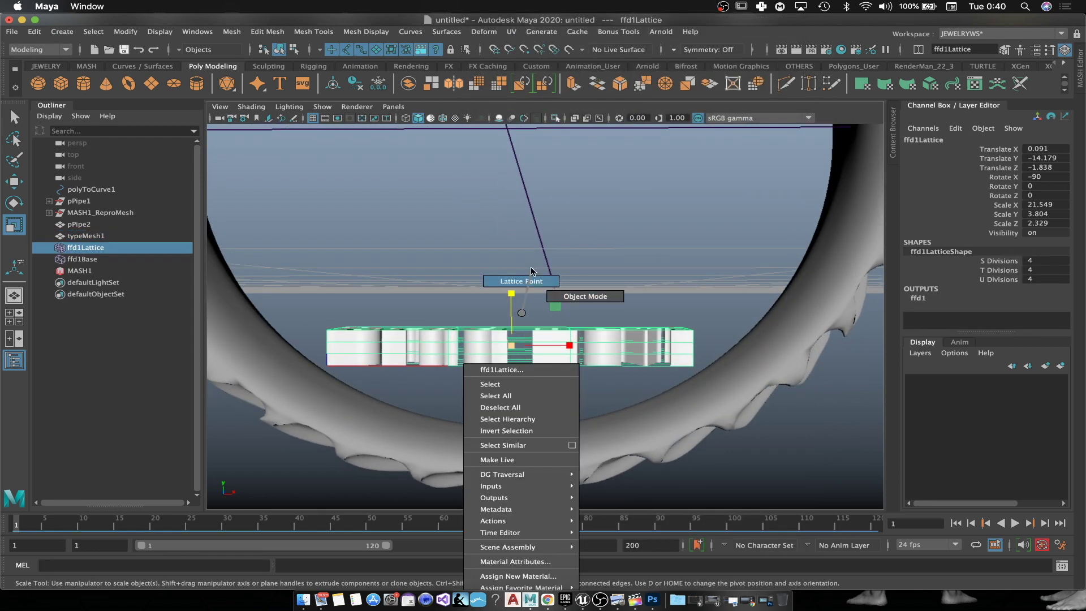
click(521, 281)
Step: Pull the middle lattice points down to curve the text, then return to object mode and select typeMesh1
drag(594, 254, 424, 400)
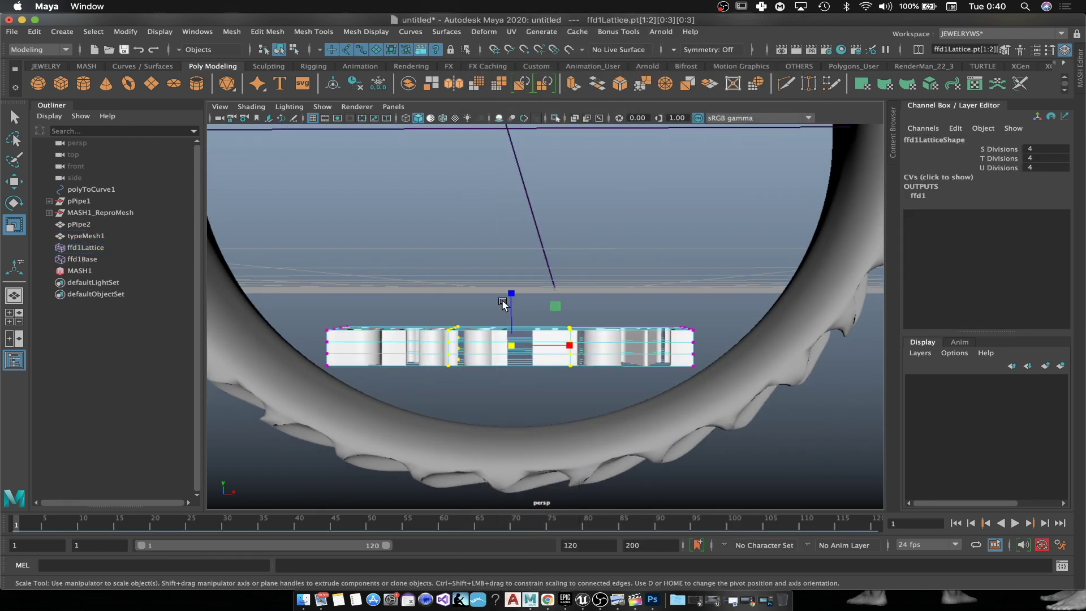
key(w)
drag(510, 292, 506, 342)
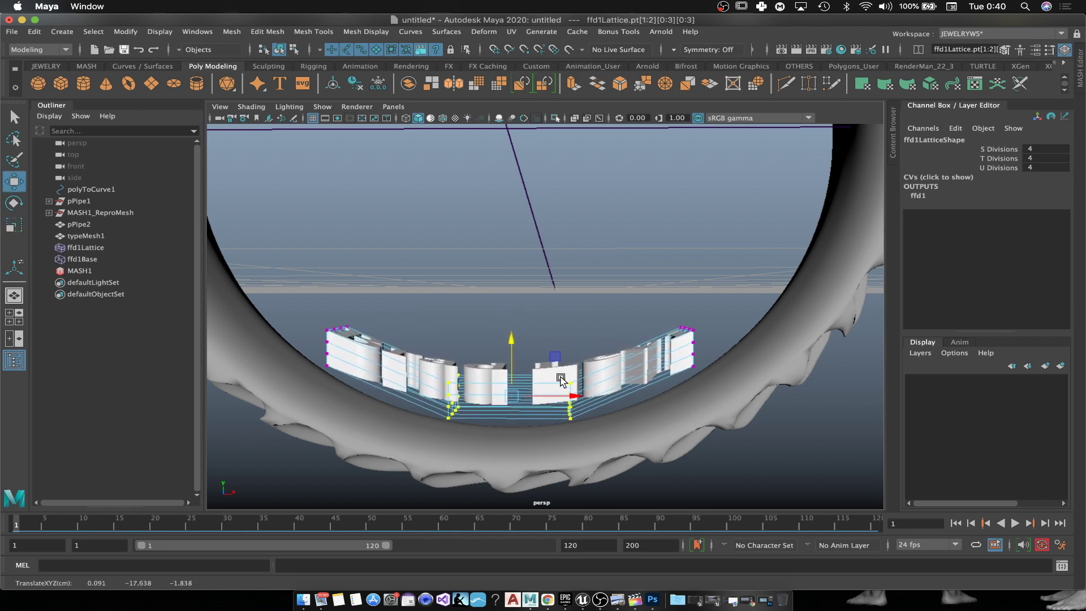
right_drag(631, 313, 673, 338)
right_drag(689, 294, 690, 295)
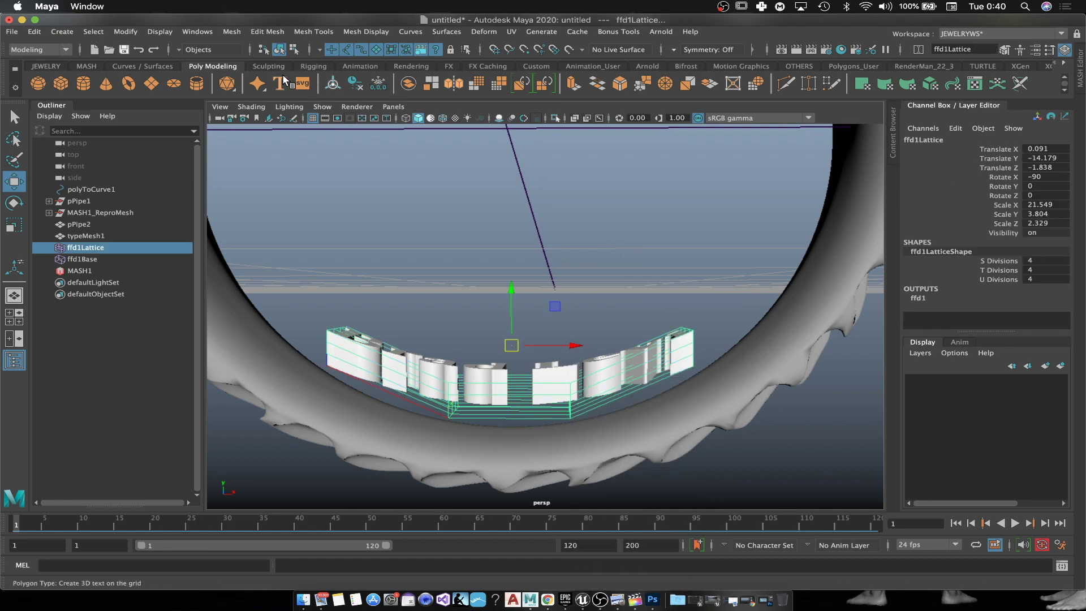
click(616, 290)
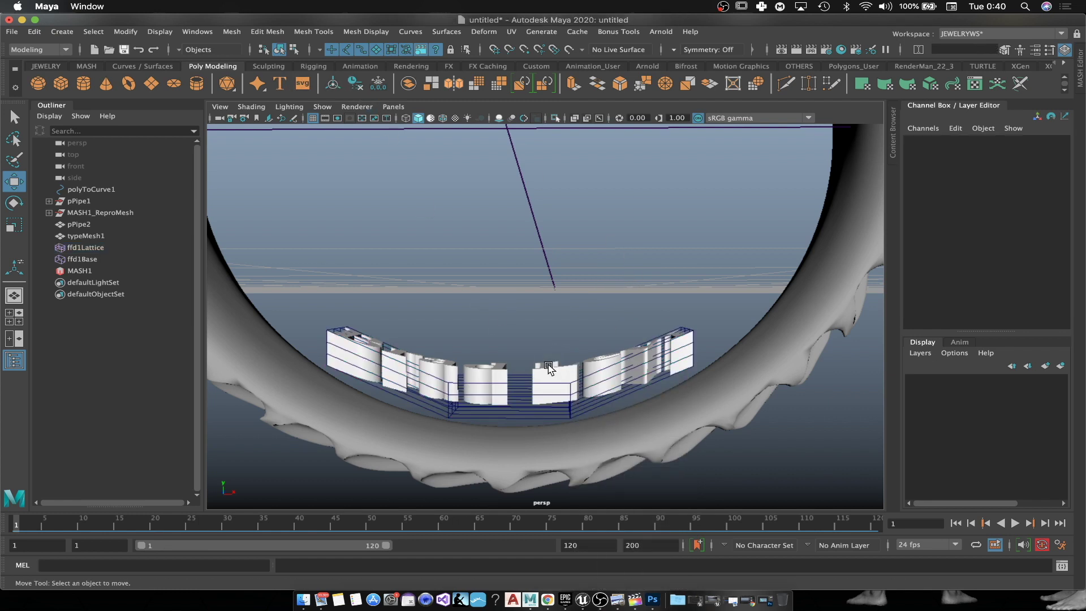
click(85, 235)
Step: Delete typeMesh1's history to bake the bend and lower it onto the ring band
click(358, 86)
mouse_move(571, 325)
alt+mouse_down()
mouse_move(589, 313)
mouse_move(576, 311)
alt+mouse_up()
drag(322, 321, 322, 363)
alt+drag(500, 289, 580, 370)
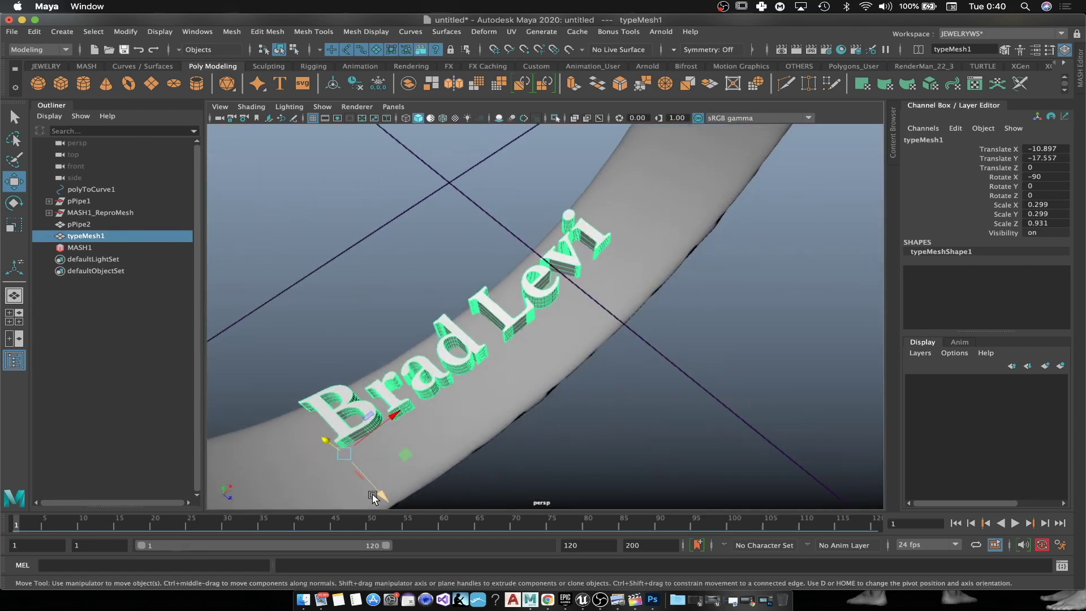
drag(373, 497, 407, 510)
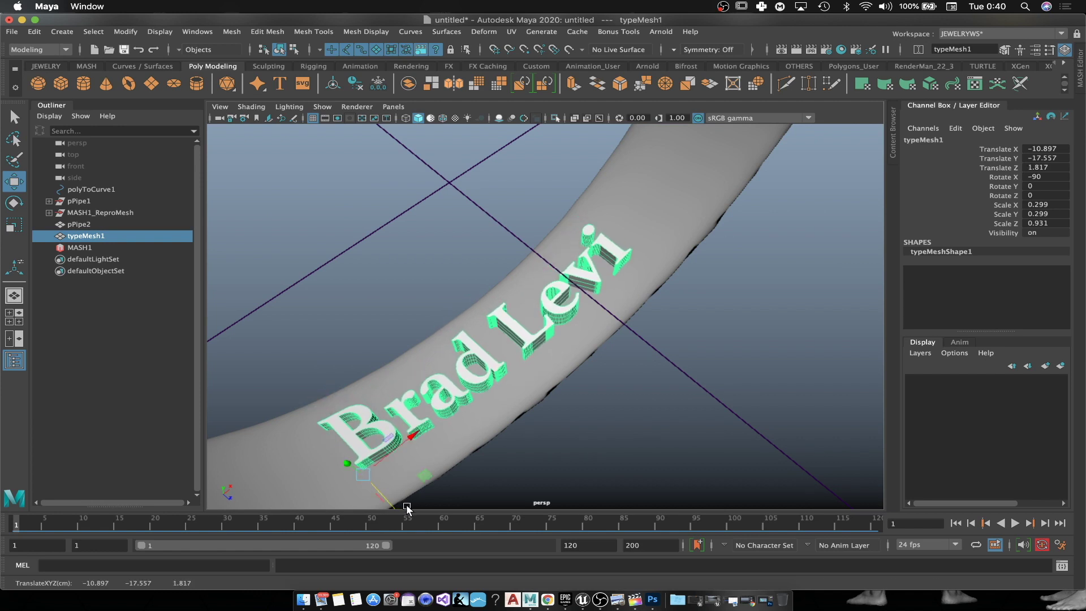
alt+drag(677, 381, 465, 365)
Step: Fine-tune the text's height inside the ring in wireframe view, then return to shaded view
key(4)
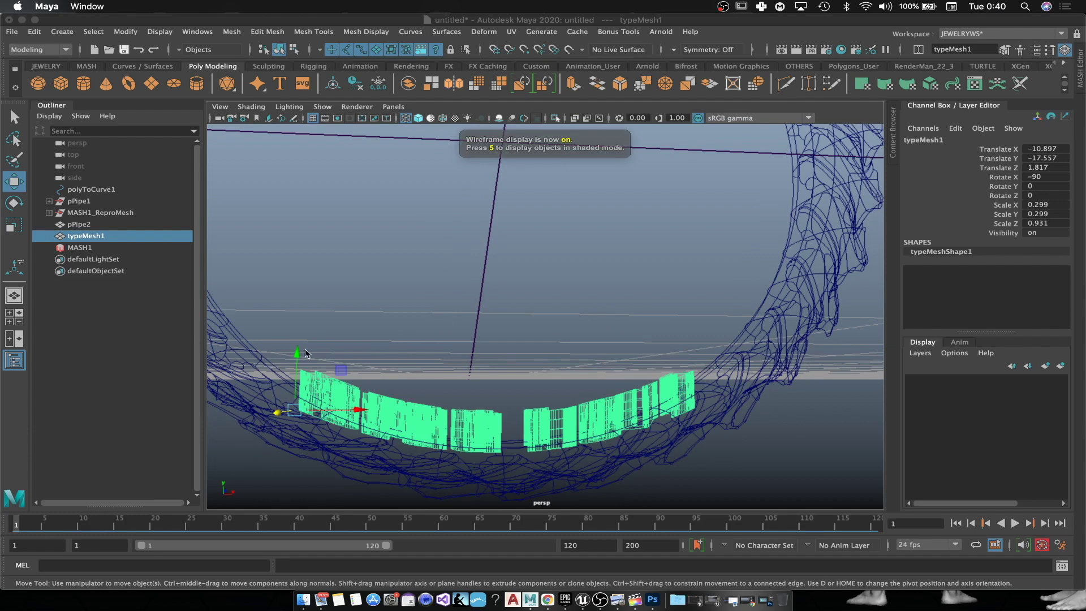
drag(295, 357, 295, 361)
alt+drag(404, 323, 439, 314)
drag(299, 375, 565, 306)
click(565, 306)
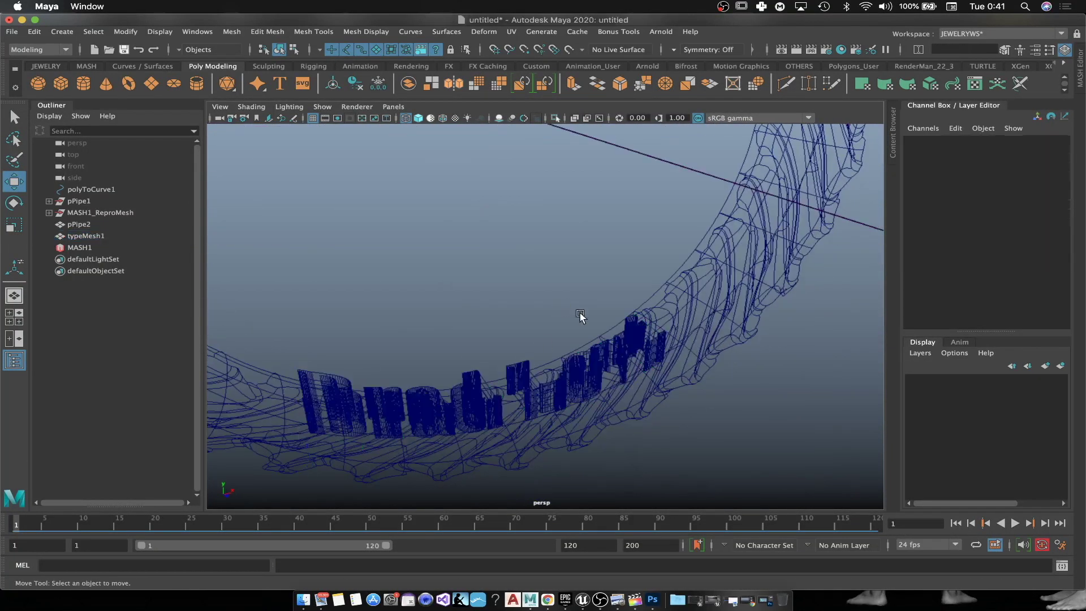
click(710, 286)
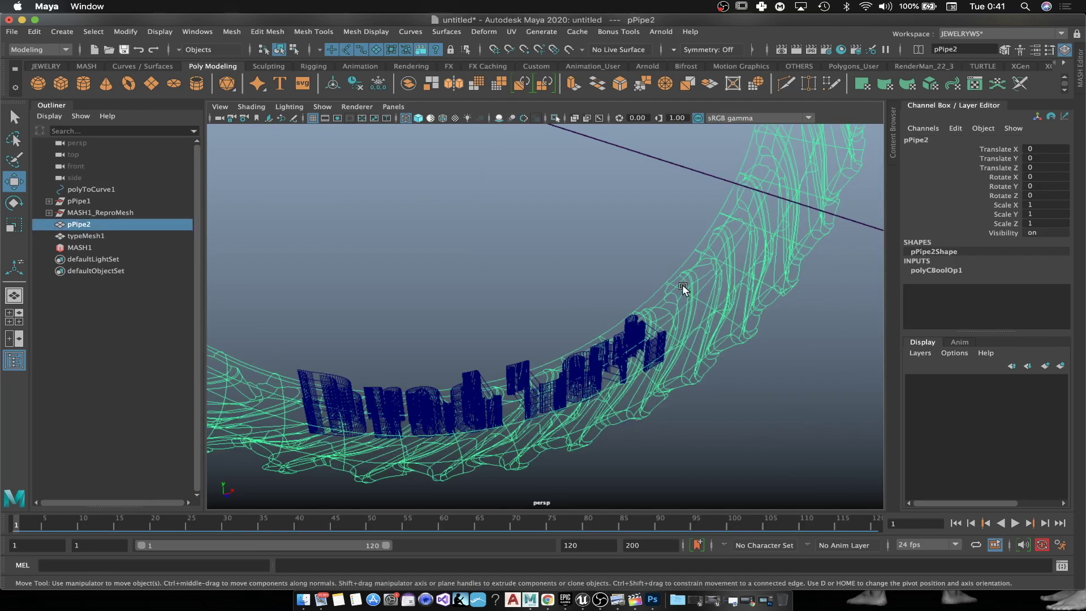
key(5)
Step: Freeze typeMesh1's transforms, then delete history and freeze transforms on pPipe2
click(598, 371)
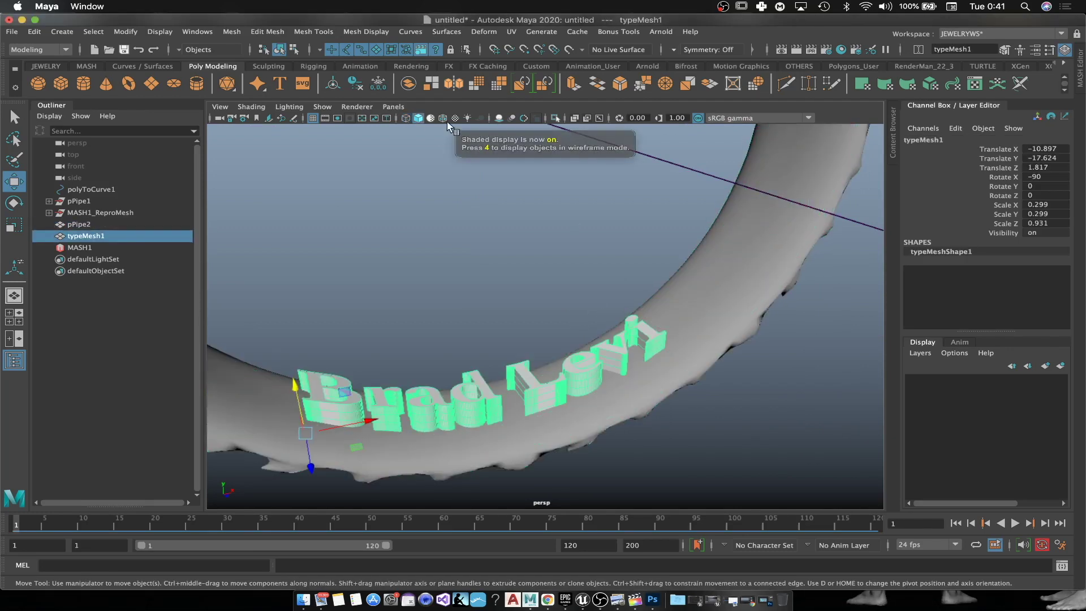
click(378, 84)
click(683, 317)
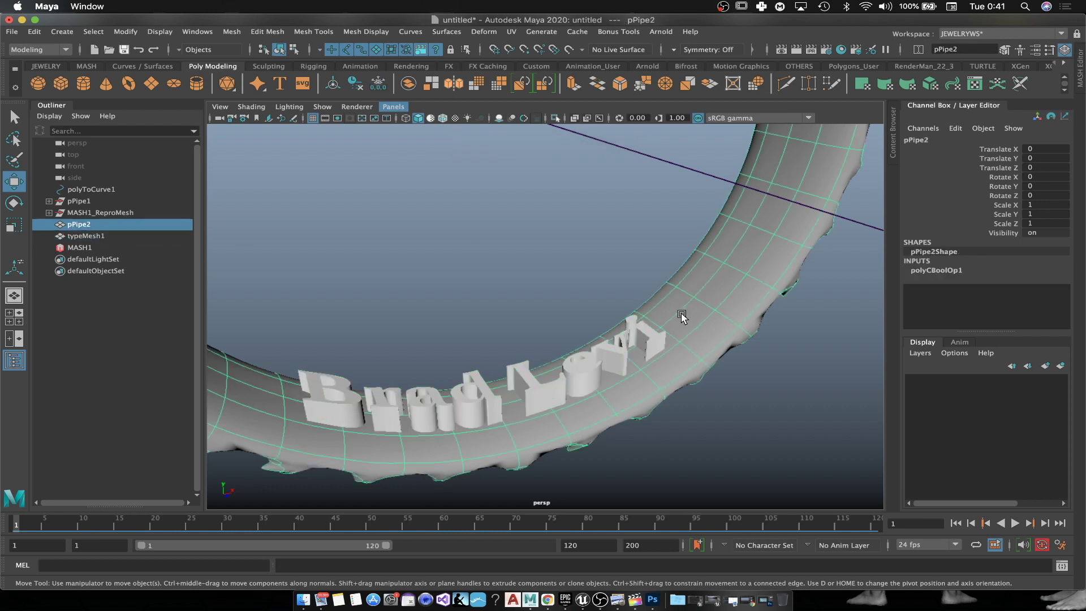
click(355, 84)
click(377, 84)
alt+drag(633, 267, 805, 375)
alt+drag(712, 221, 684, 205)
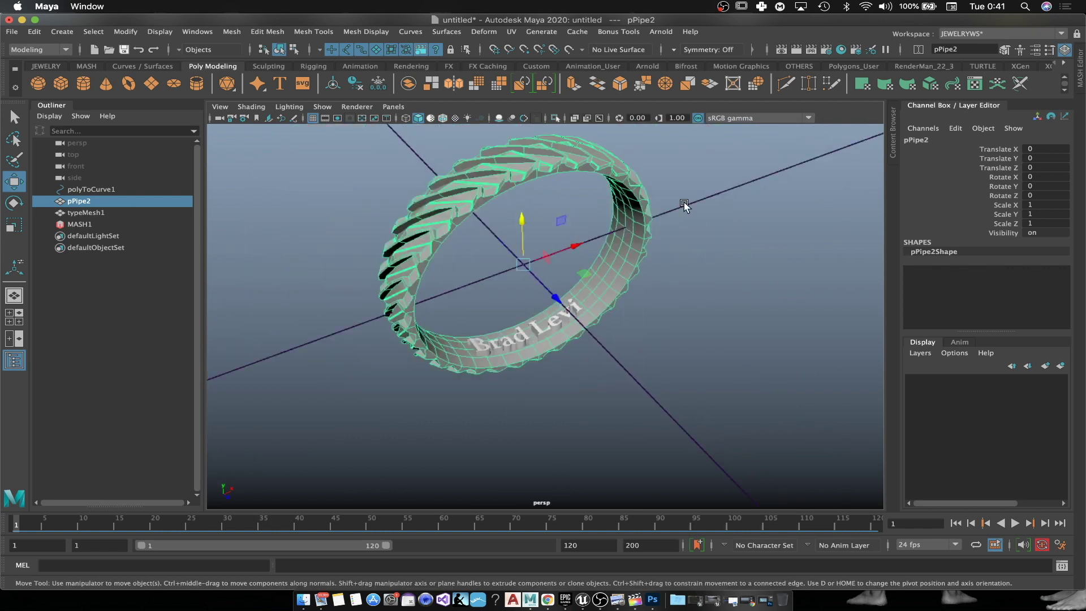
Step: Smooth pPipe2 with two divisions, then delete its history and freeze its transforms
click(231, 33)
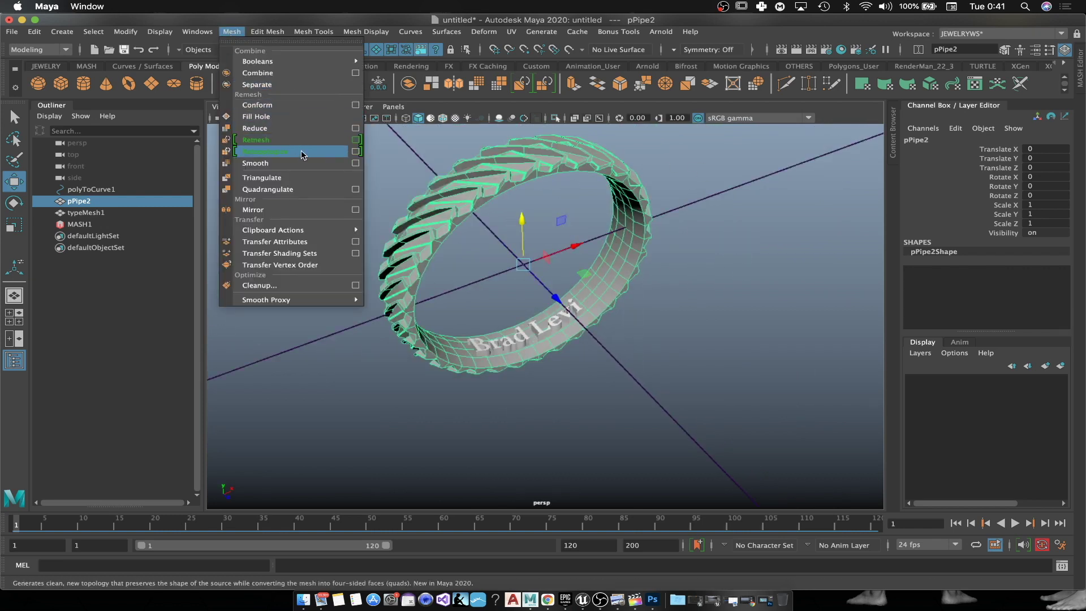
click(283, 163)
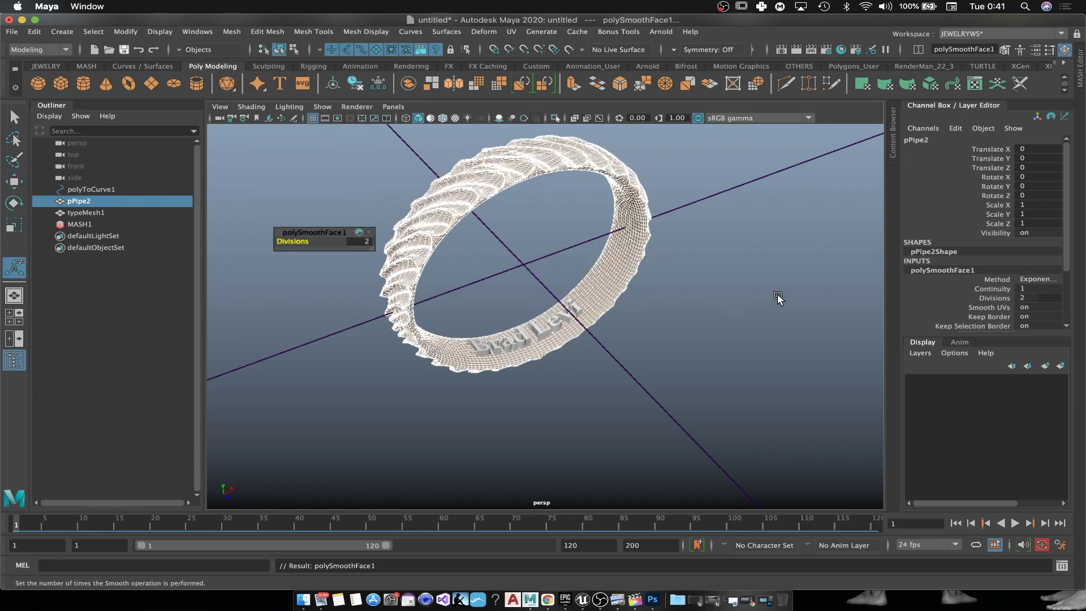
click(779, 299)
scroll(699, 305, up, 5)
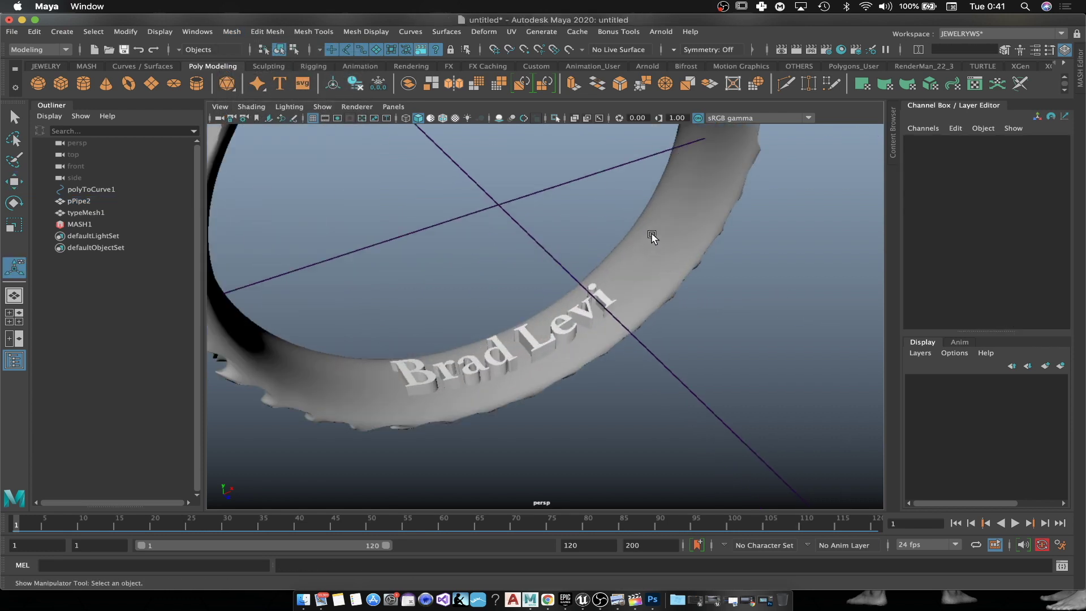
click(651, 236)
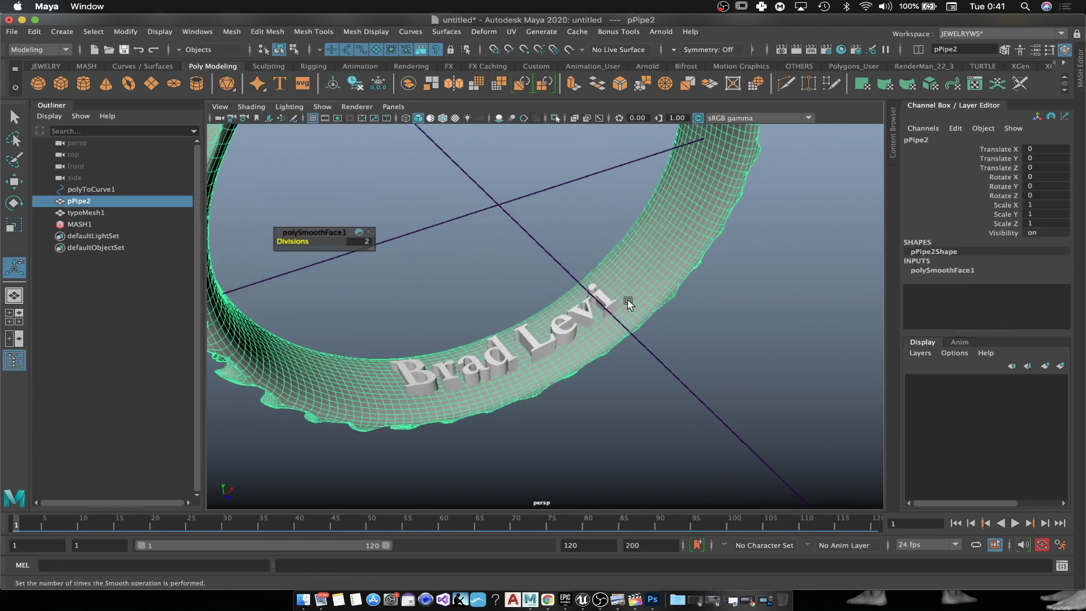
click(356, 84)
click(378, 84)
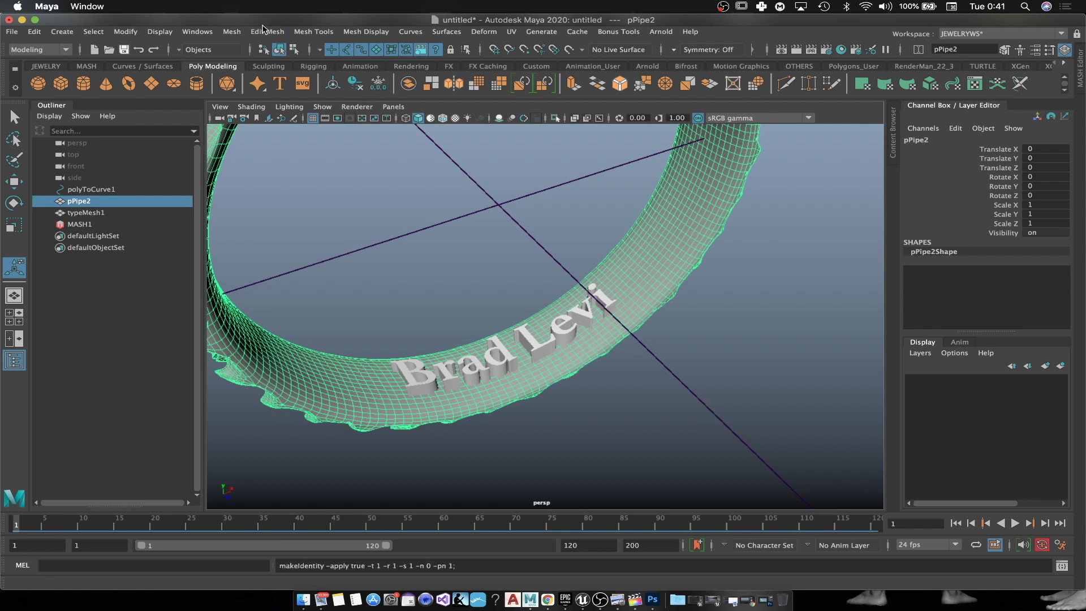
Step: Boolean-subtract typeMesh1 from the ring, inspect the cut, then undo it
shift+click(548, 343)
click(236, 31)
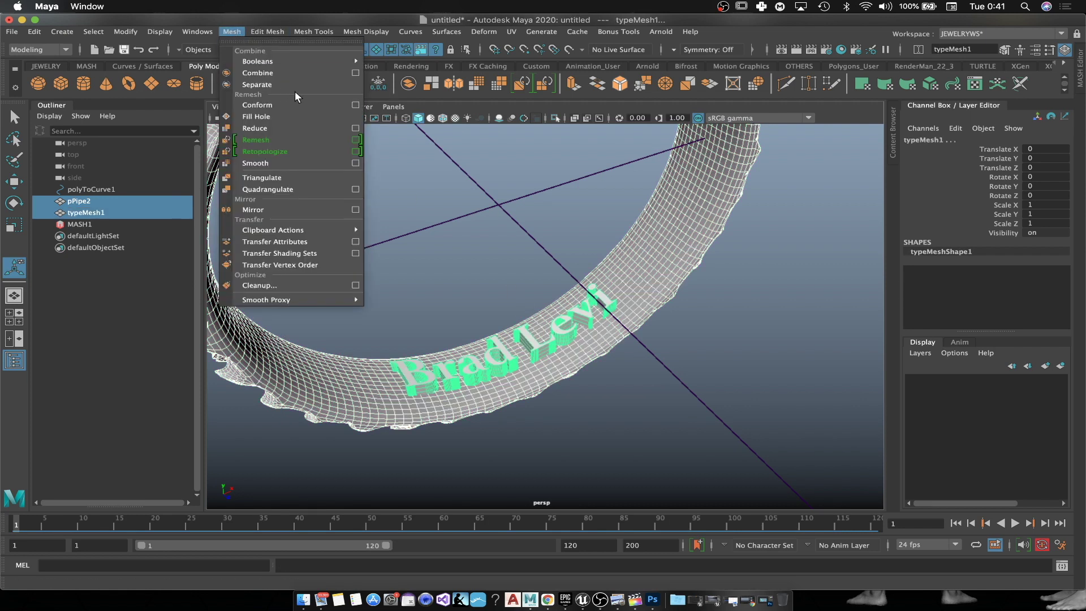
mouse_move(340, 61)
click(406, 73)
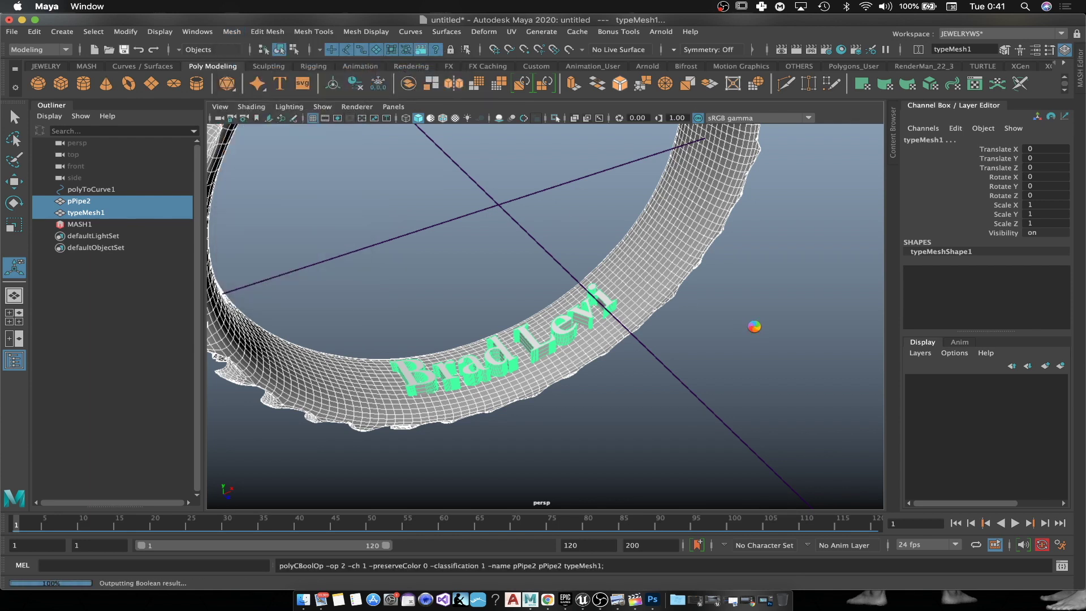
alt+drag(753, 325, 673, 266)
key(ctrl+z)
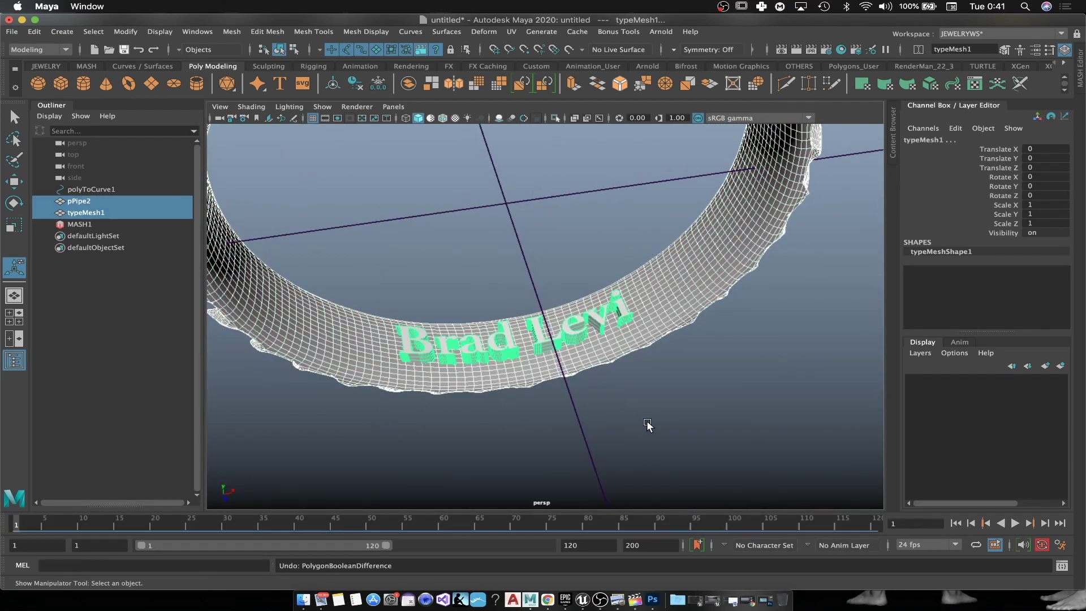
Step: Return to object selection mode and select both the ring and the text
click(646, 420)
right_click(689, 268)
click(753, 251)
scroll(729, 345, down, 10)
drag(667, 221, 398, 368)
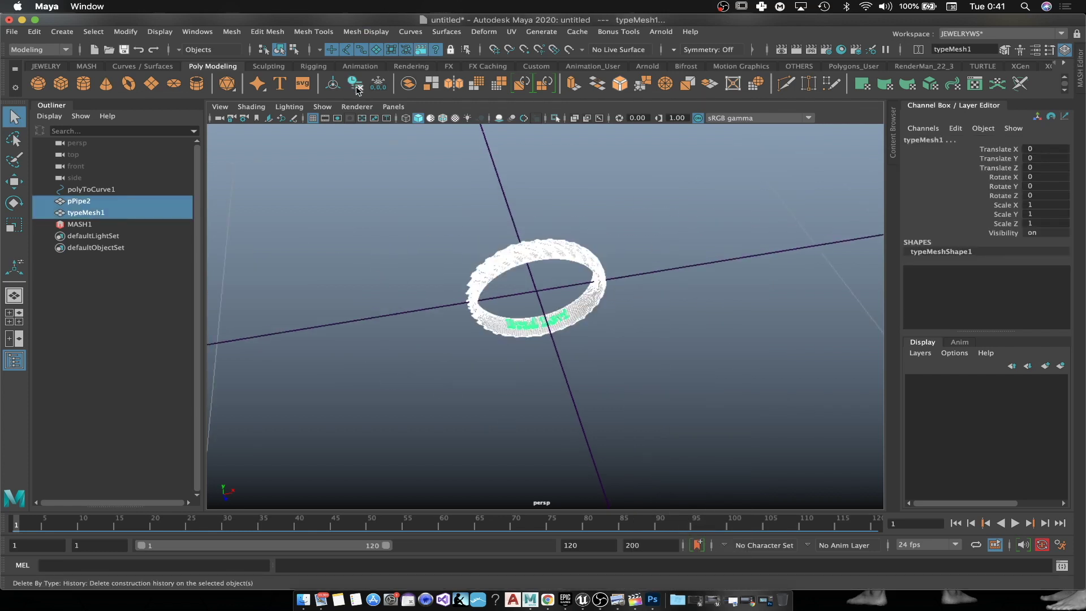
Step: Trial a boolean difference of the text from pPipe2, inspect it, then undo it
click(670, 348)
scroll(619, 365, up, 5)
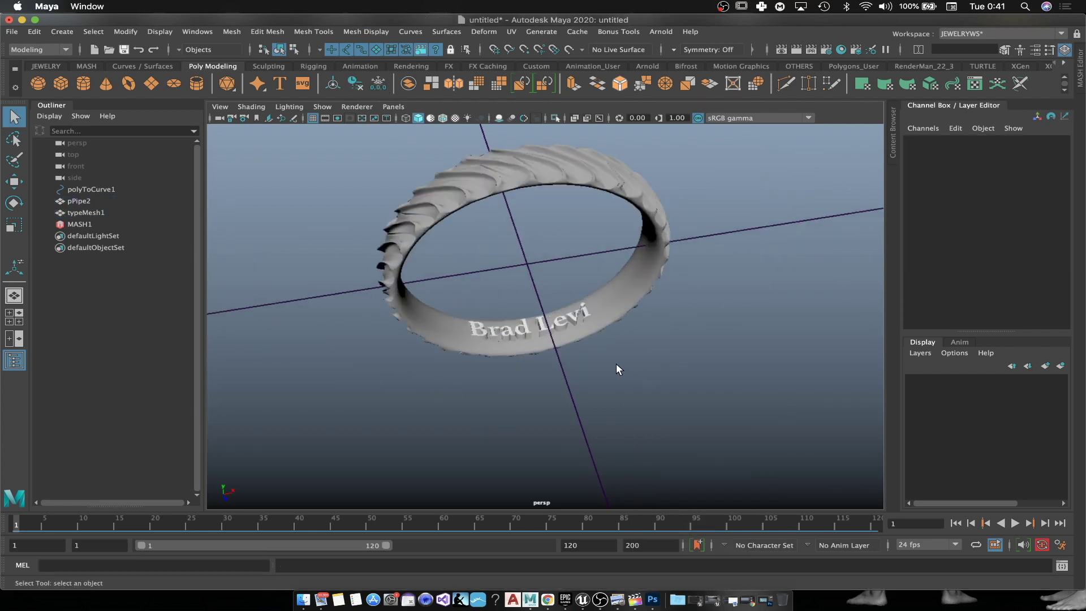
click(654, 152)
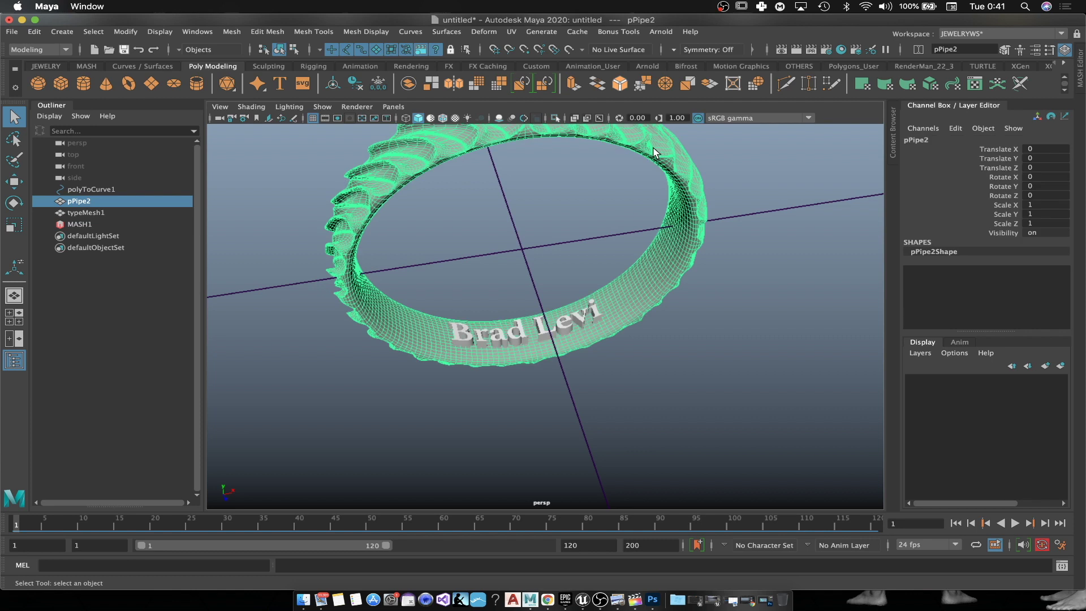
shift+click(545, 334)
click(226, 35)
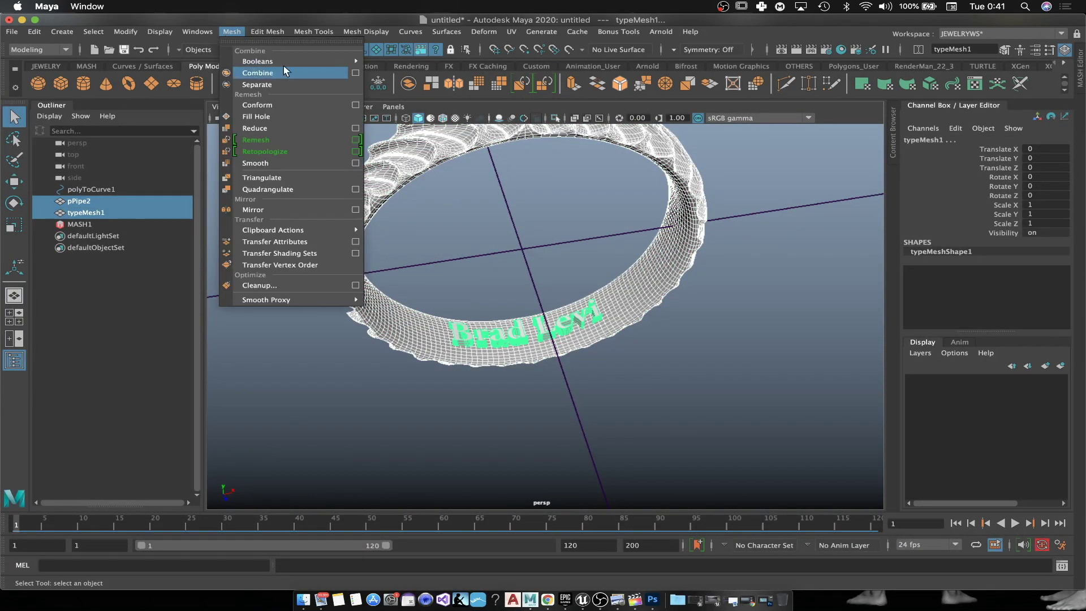
mouse_move(327, 62)
click(398, 75)
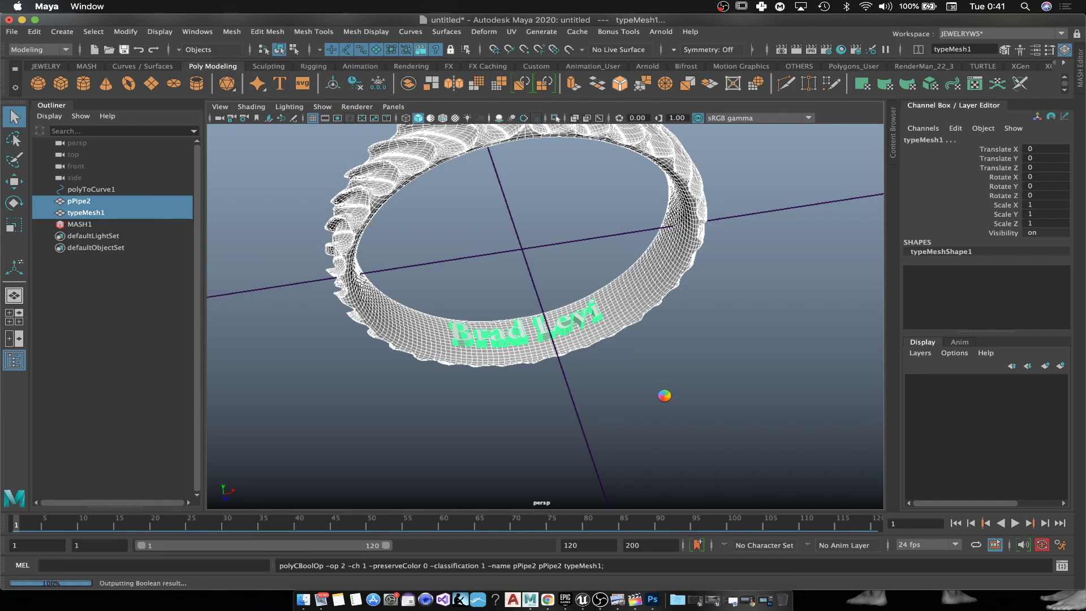
alt+drag(662, 398, 602, 405)
scroll(602, 405, up, 3)
alt+middle_drag(545, 380, 545, 307)
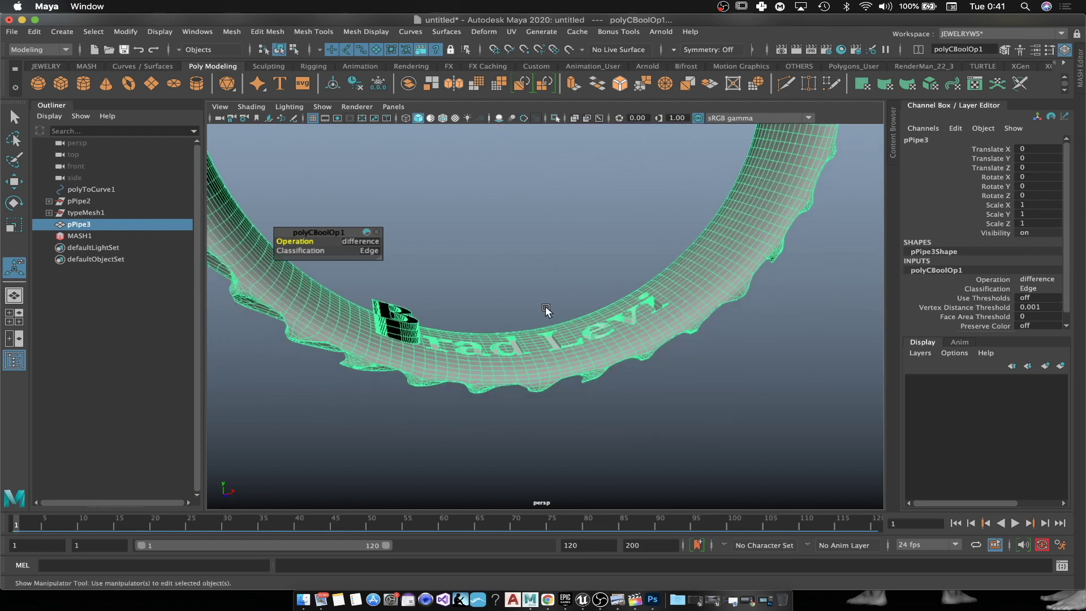
key(ctrl+z)
Step: Lower the lettering slightly into the ring and delete typeMesh1's construction history
click(590, 274)
alt+drag(590, 274, 645, 346)
click(546, 313)
alt+drag(547, 313, 619, 333)
key(w)
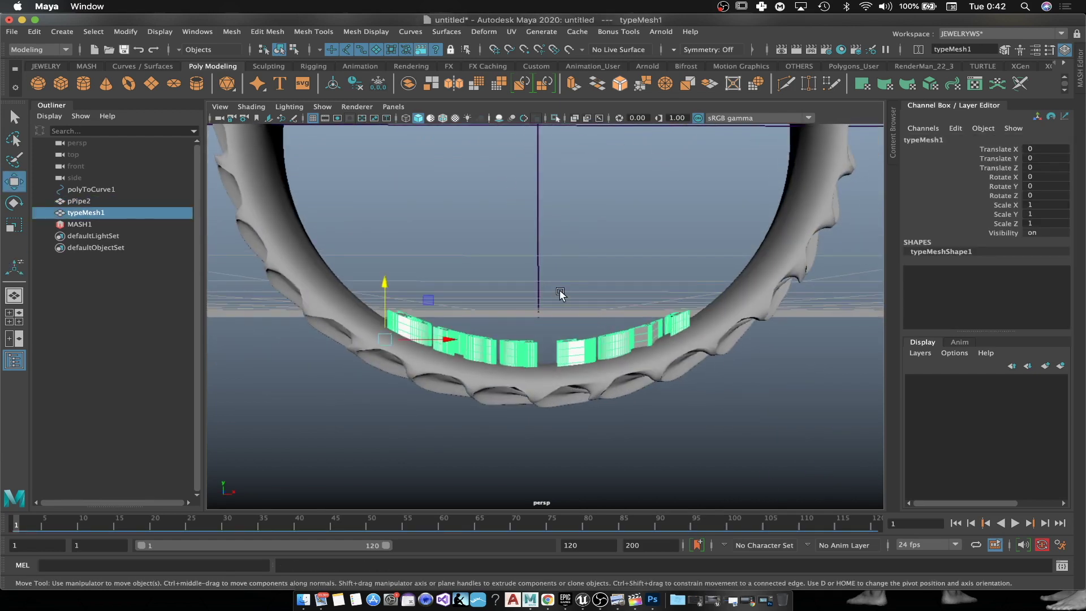
drag(385, 289, 637, 355)
click(681, 338)
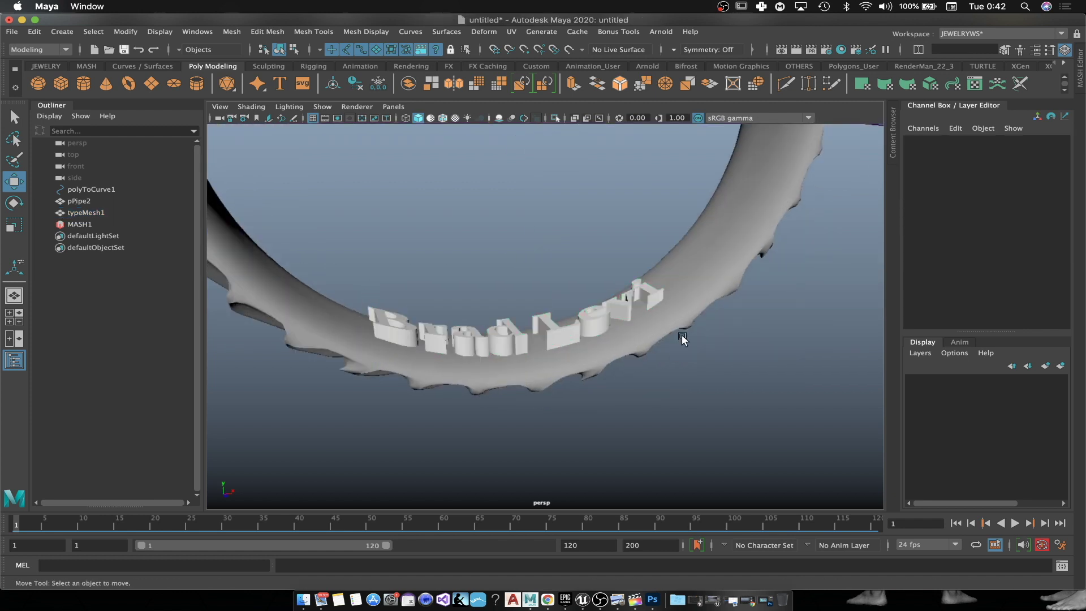
click(595, 334)
click(354, 90)
Step: Select pPipe2 then typeMesh1 and apply Booleans > Difference to engrave the name
click(697, 267)
click(593, 321)
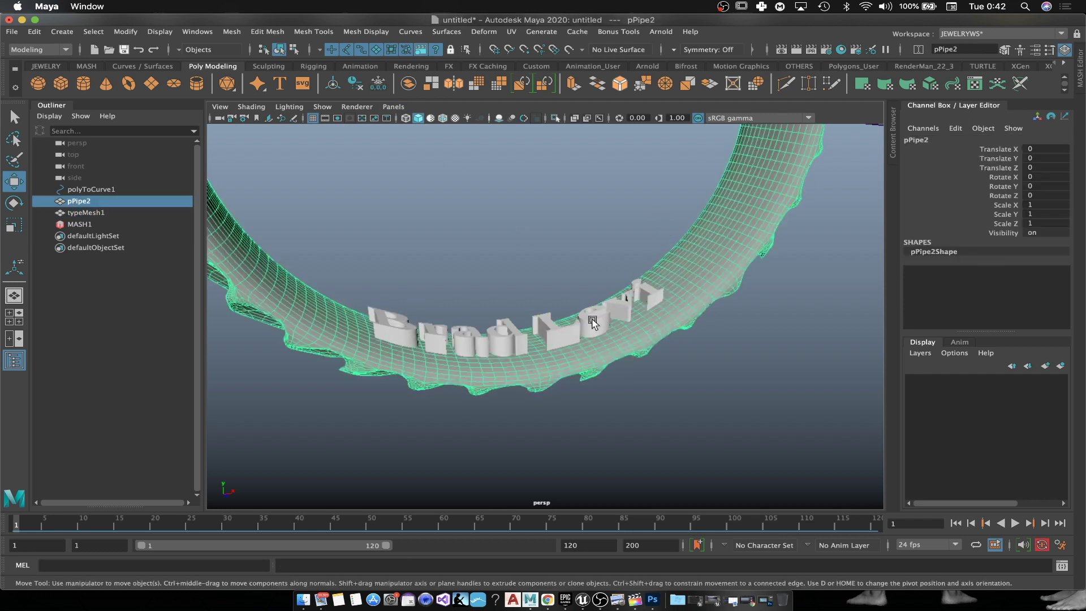
shift+click(555, 330)
click(231, 32)
mouse_move(308, 61)
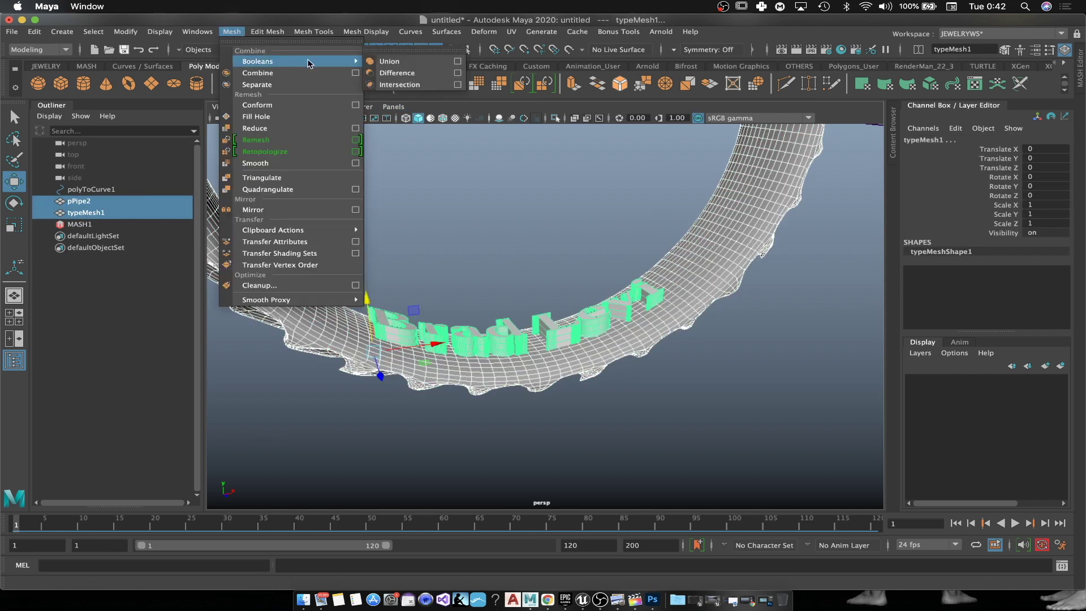
click(383, 74)
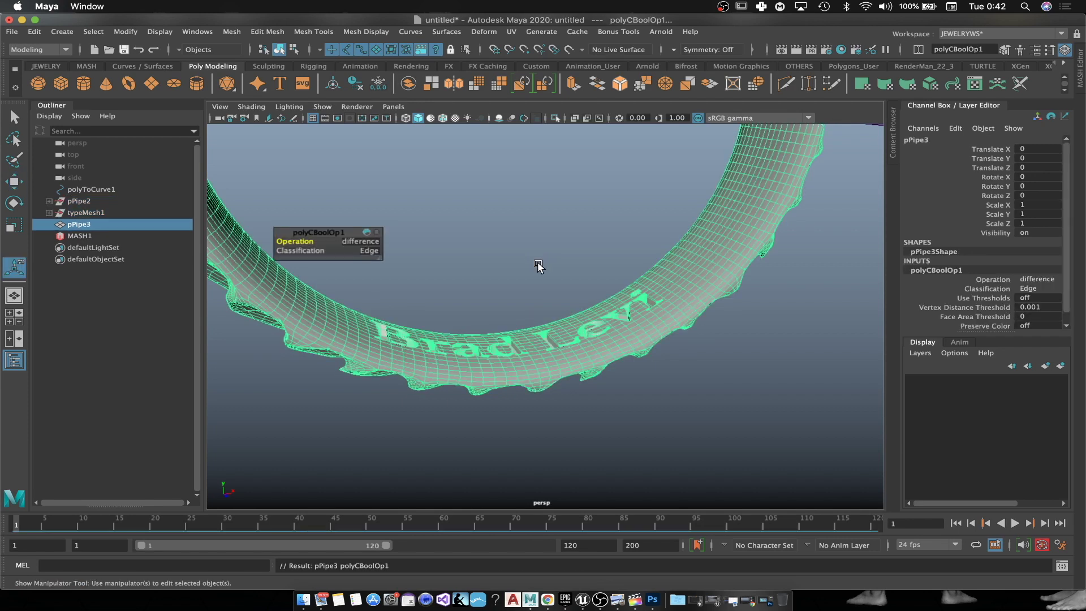
alt+drag(537, 262, 618, 307)
Step: Select the resulting pPipe3 and delete its construction history
key(w)
click(526, 245)
click(617, 307)
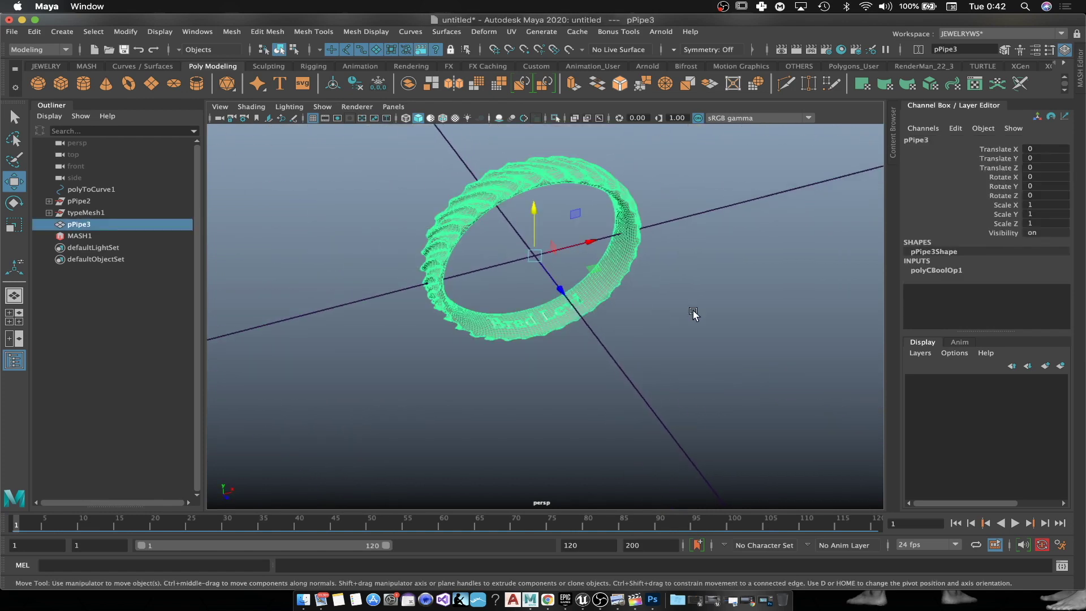
click(358, 85)
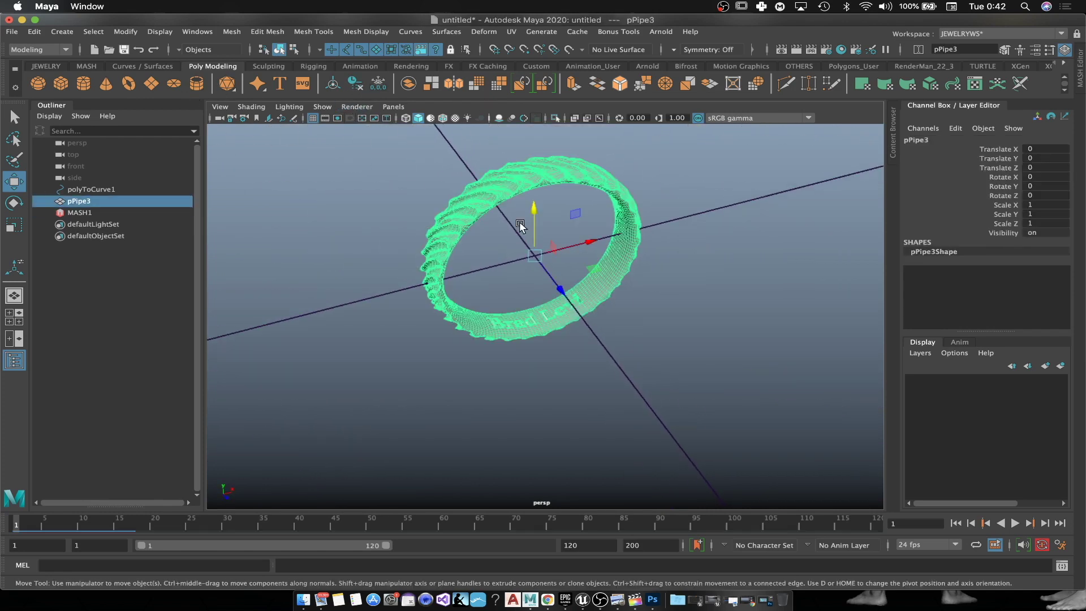
alt+middle_drag(635, 302, 623, 371)
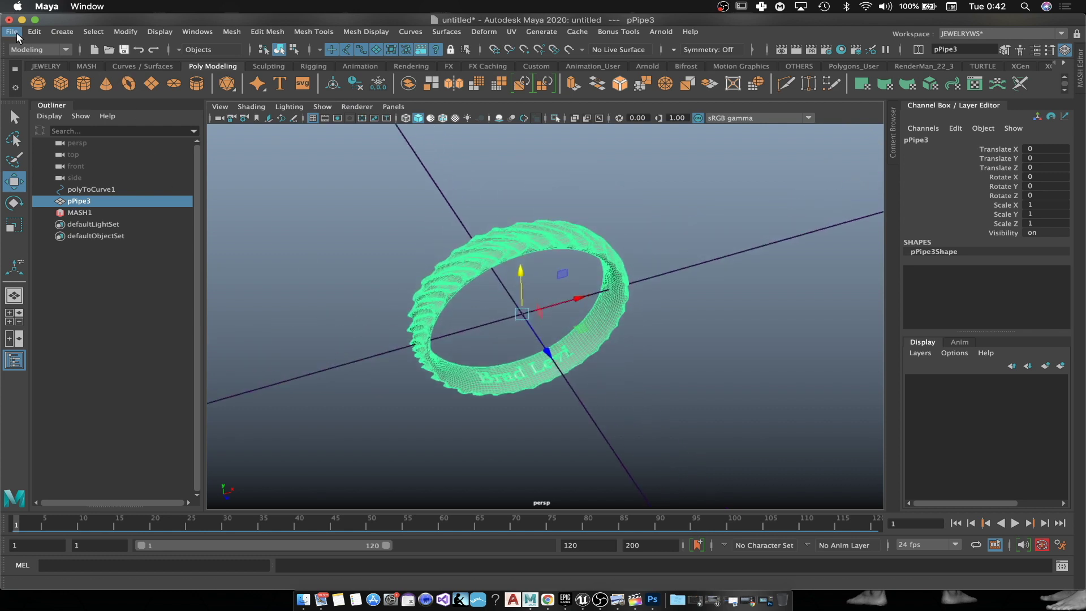
Step: Export the selected ring as Ring2.fbx to the Desktop, then minimize Maya
click(11, 32)
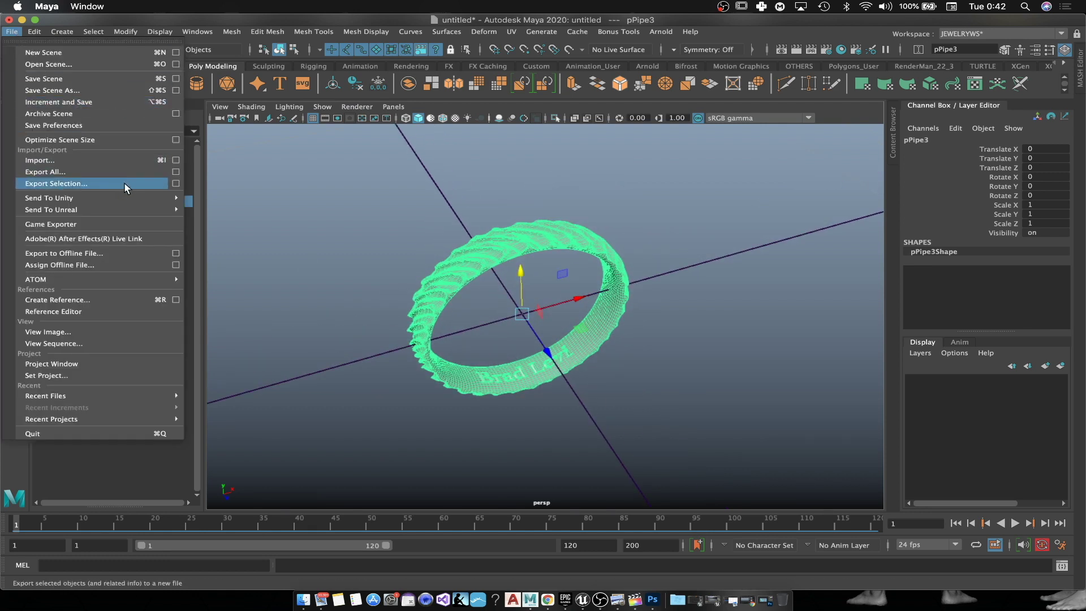
click(124, 183)
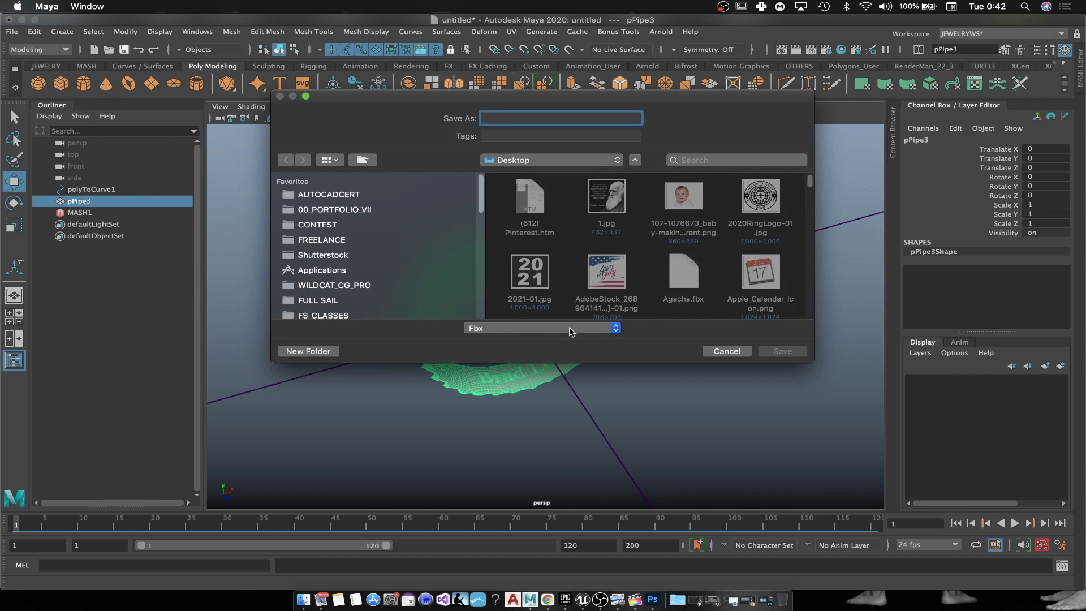
scroll(341, 235, down, 5)
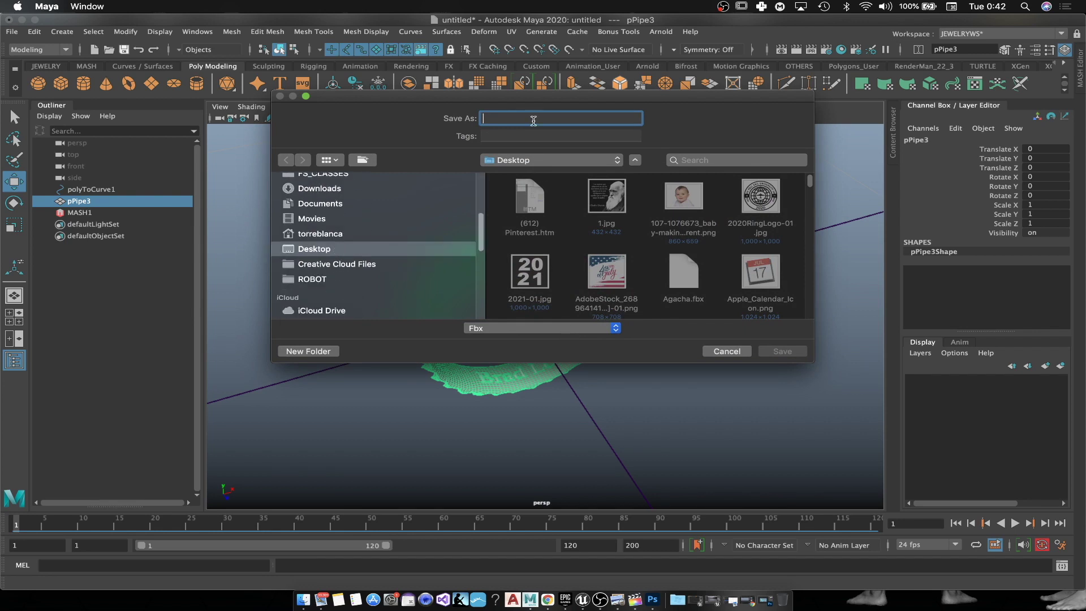
text(Ring2)
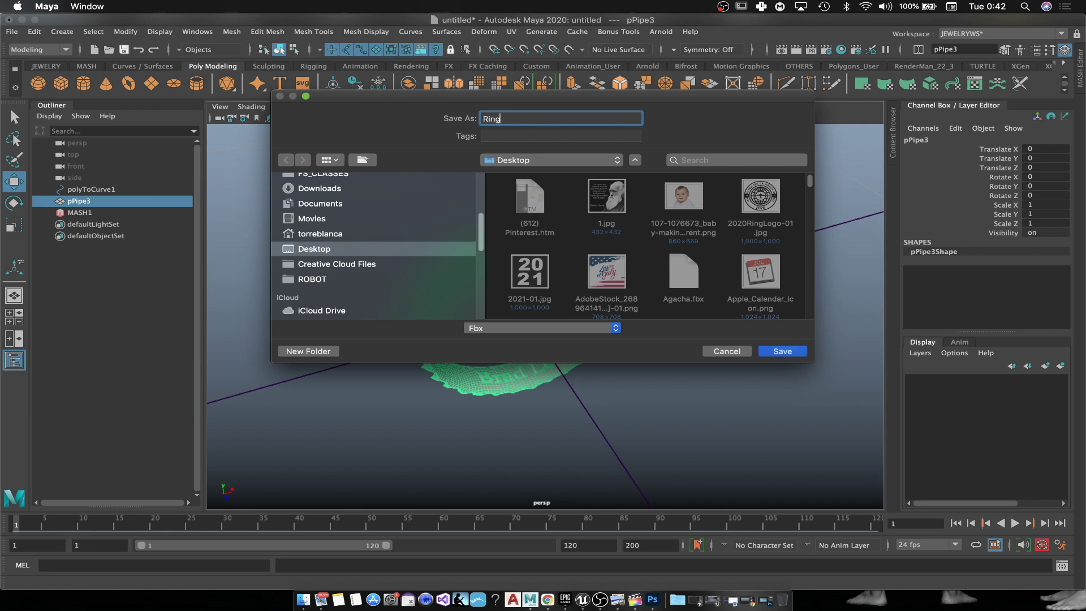
click(788, 352)
click(683, 482)
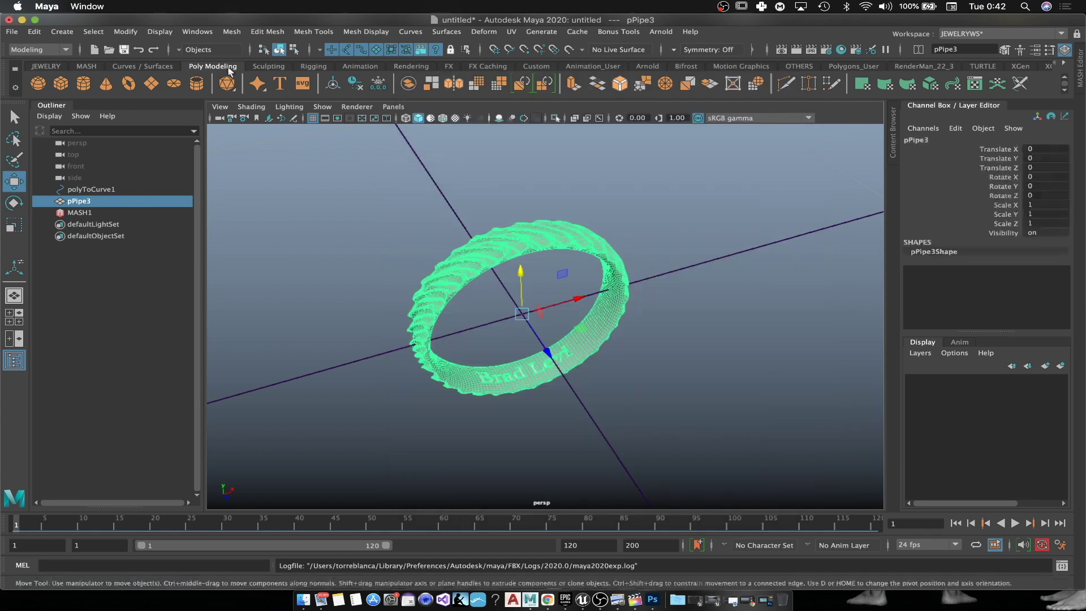
click(22, 20)
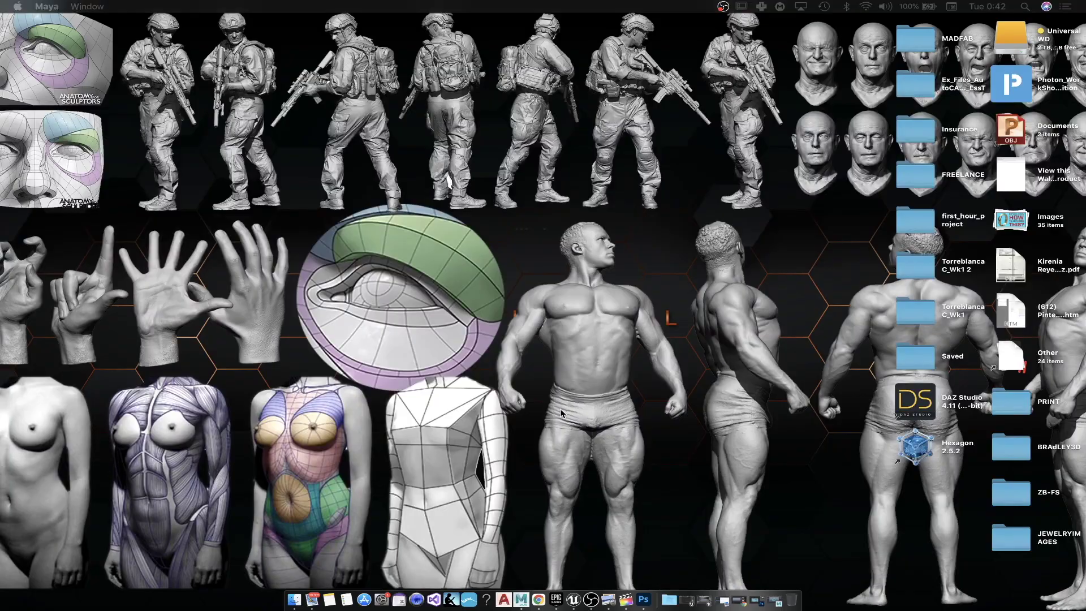
Step: Search 'key' in Launchpad, launch KeyShot 7 and dismiss its welcome window
key(F4)
text(key)
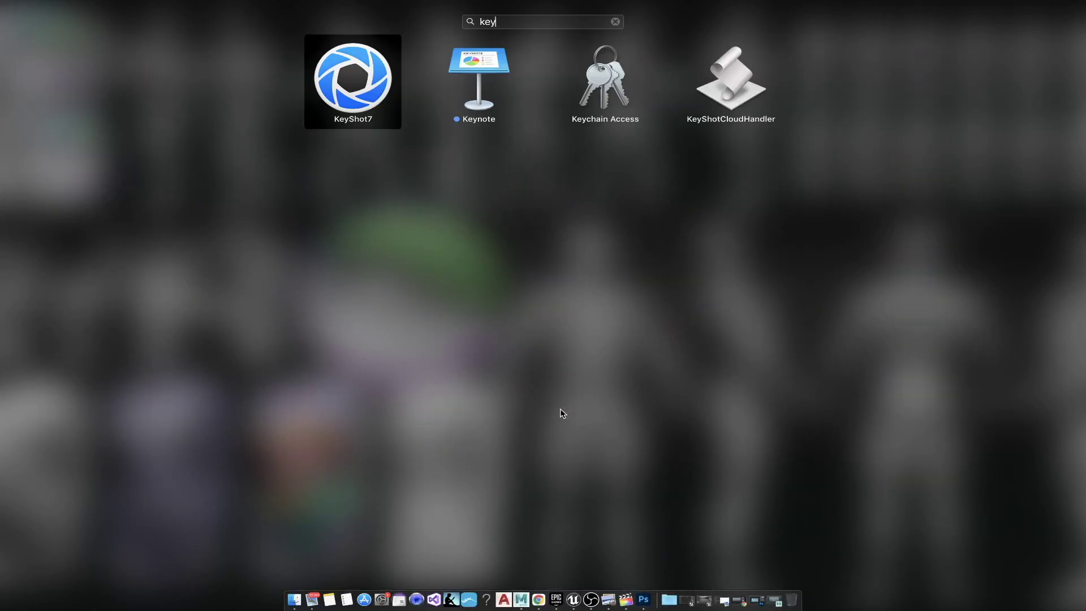
click(355, 85)
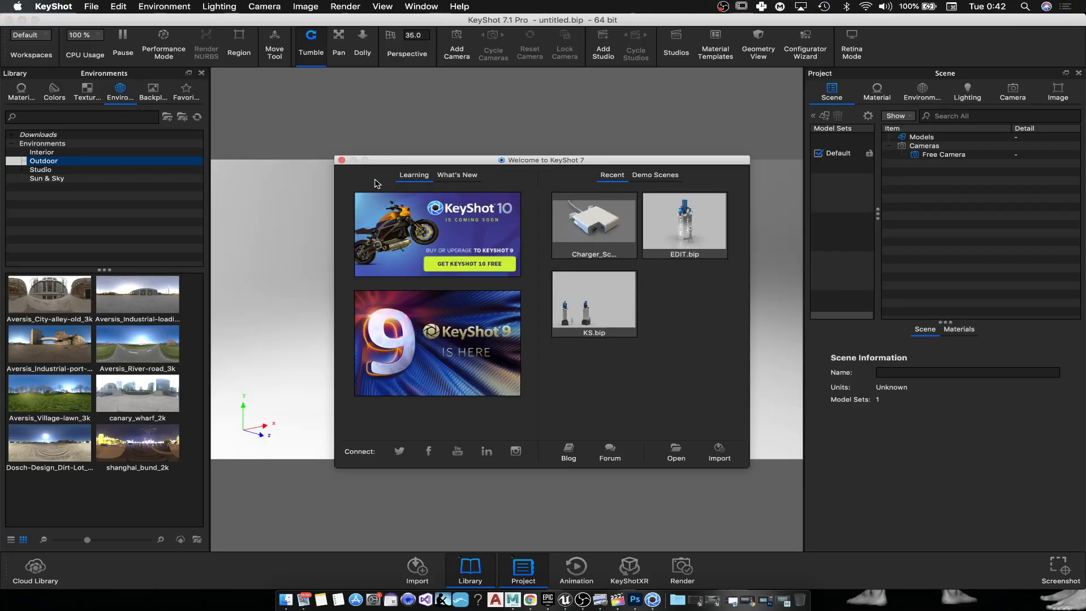
click(341, 161)
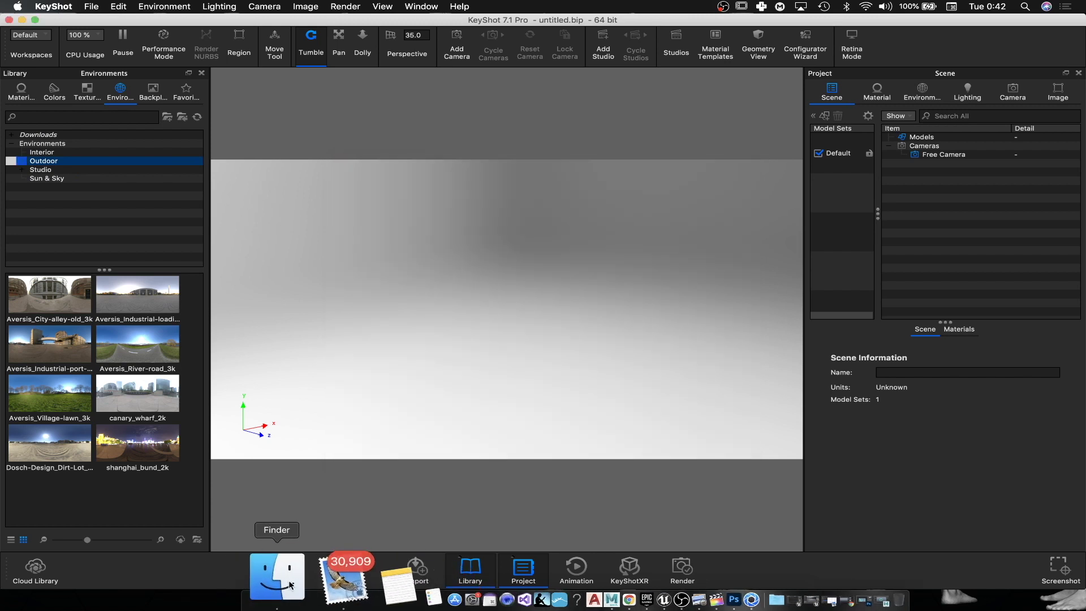
Step: Open Desktop/Ring2.fbx and confirm the KeyShot import
click(91, 7)
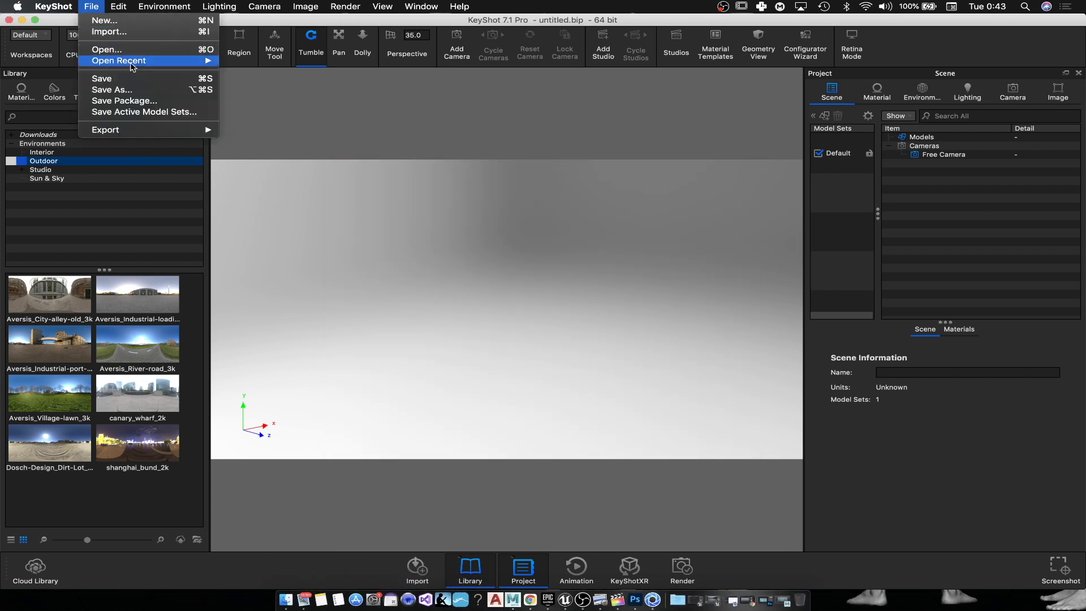
click(138, 39)
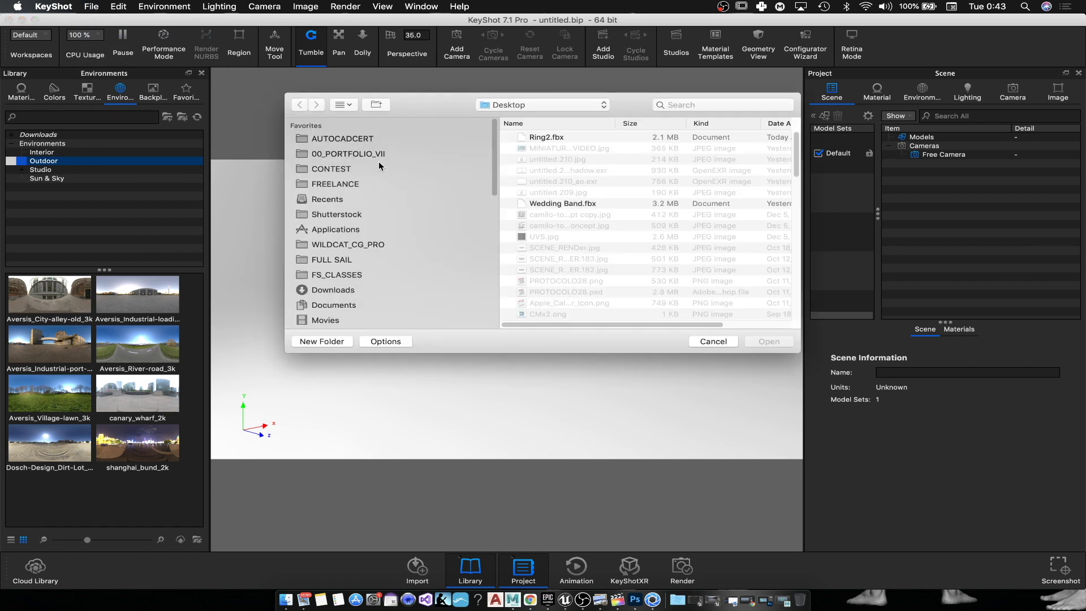
click(559, 142)
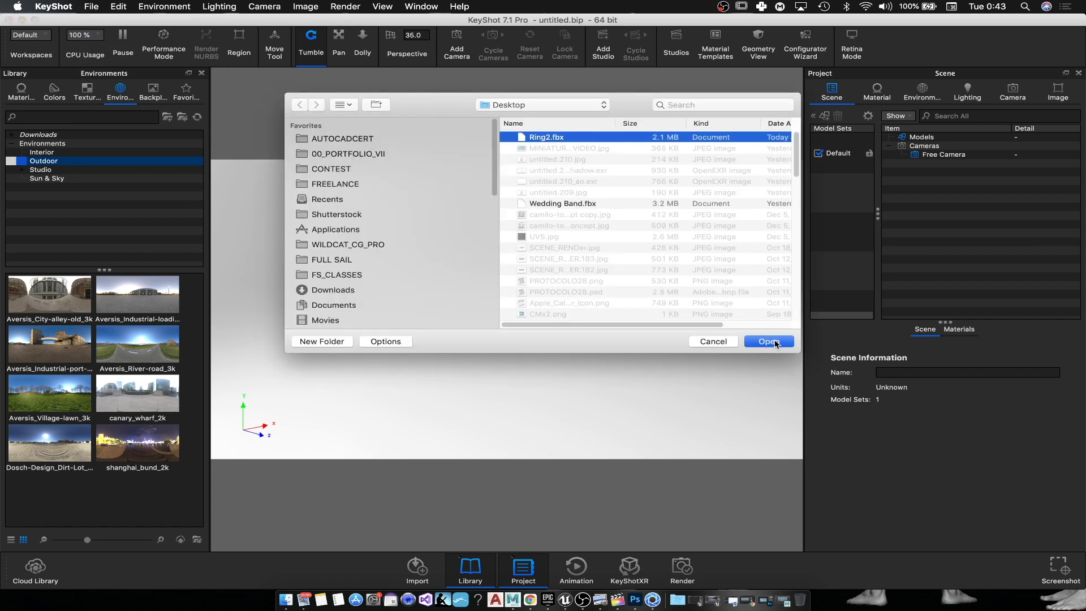
click(769, 342)
click(654, 461)
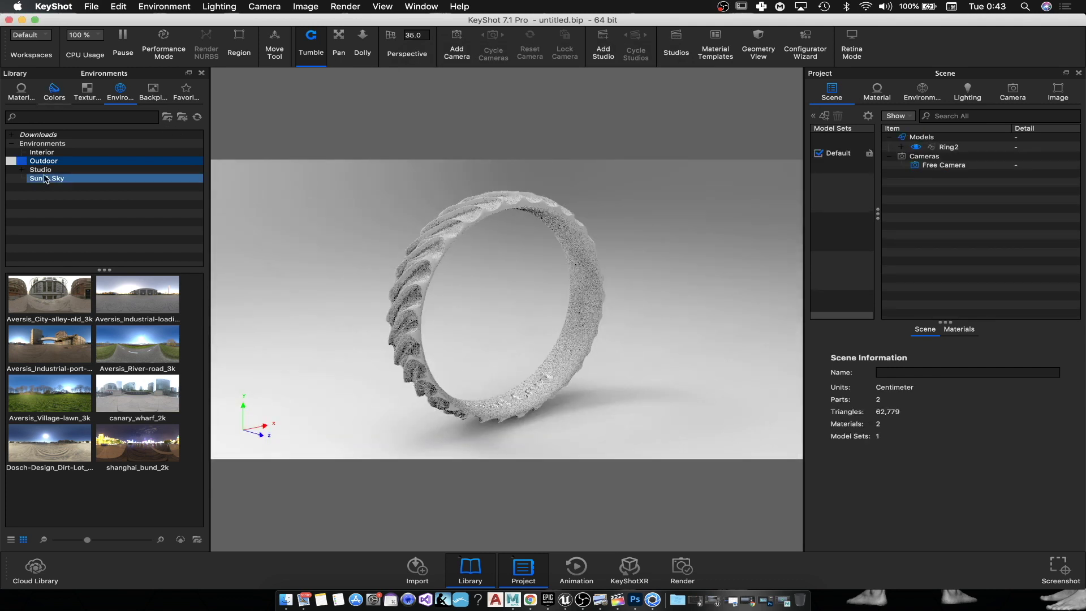
Step: Search the materials for 'gold' and apply Gold 24k Polished to the ring
click(22, 91)
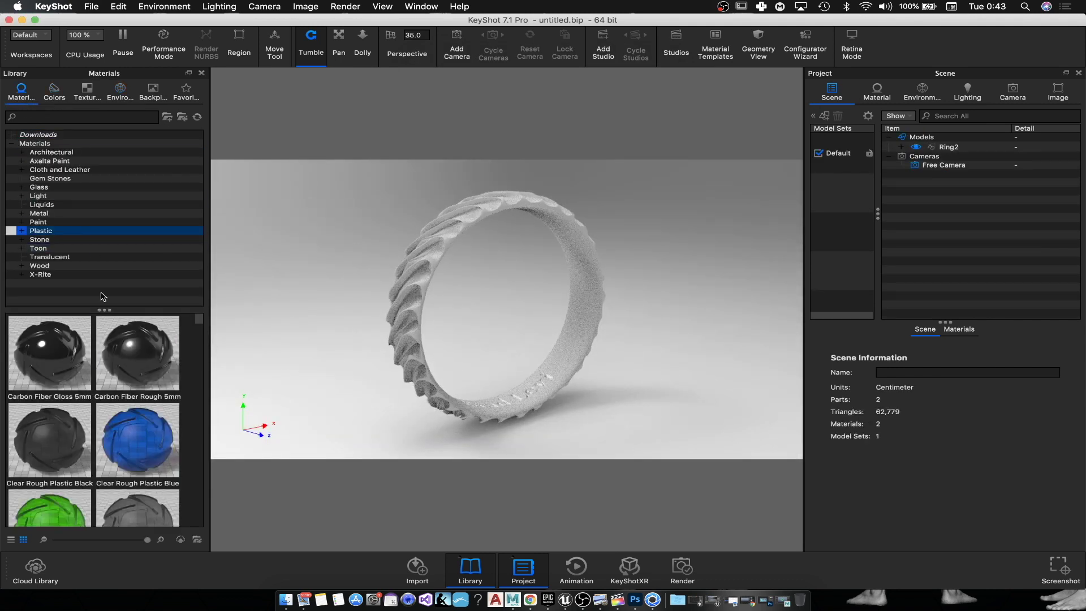
text(gold)
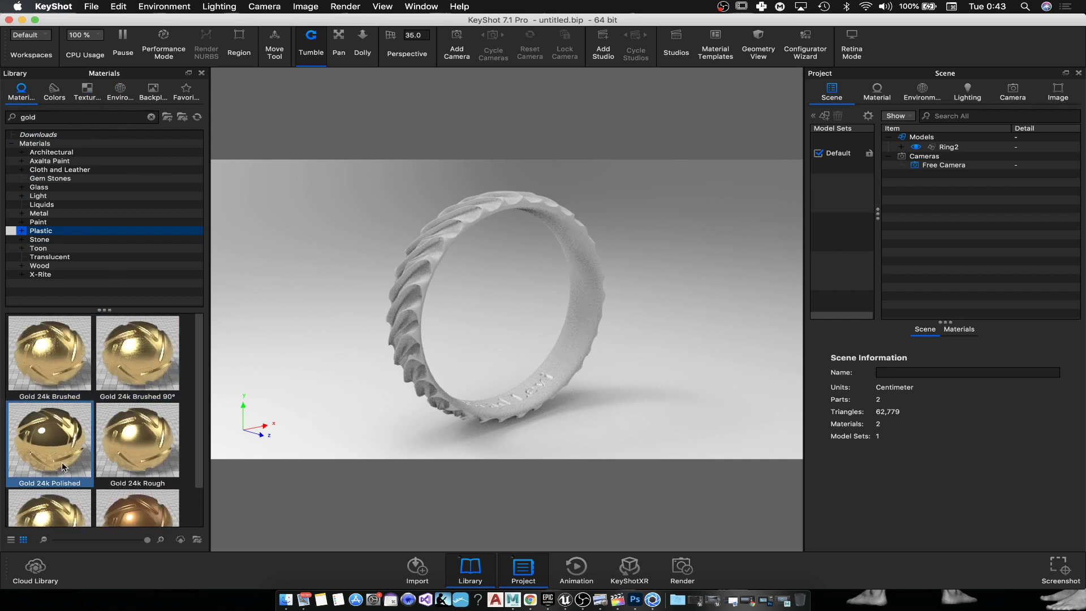
drag(57, 453, 437, 262)
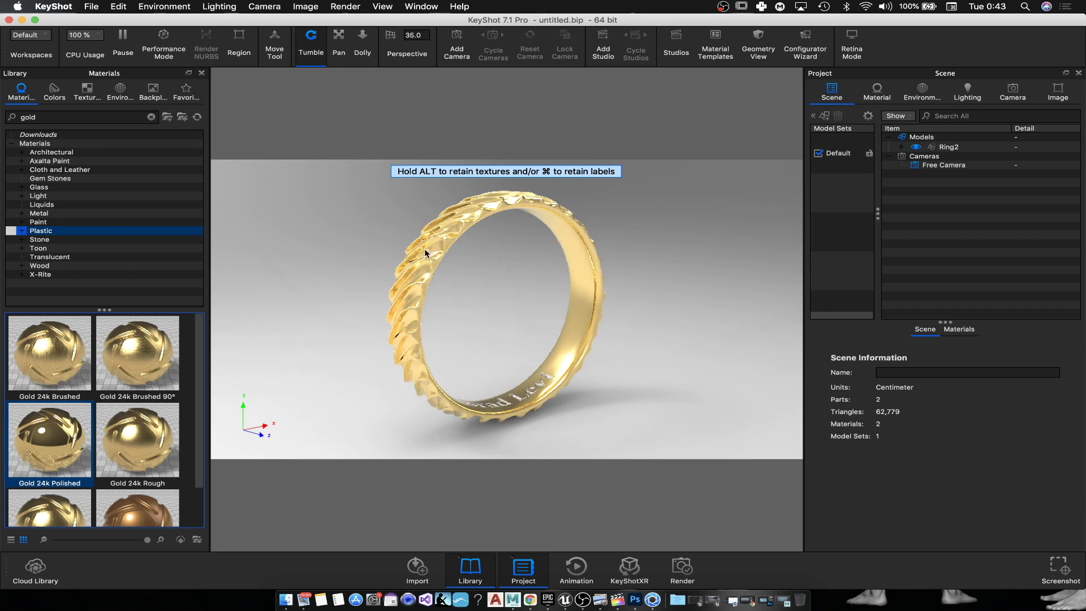
Step: Set the outdoor environment canary_wharf_2k and tilt the camera down onto the ring
click(119, 92)
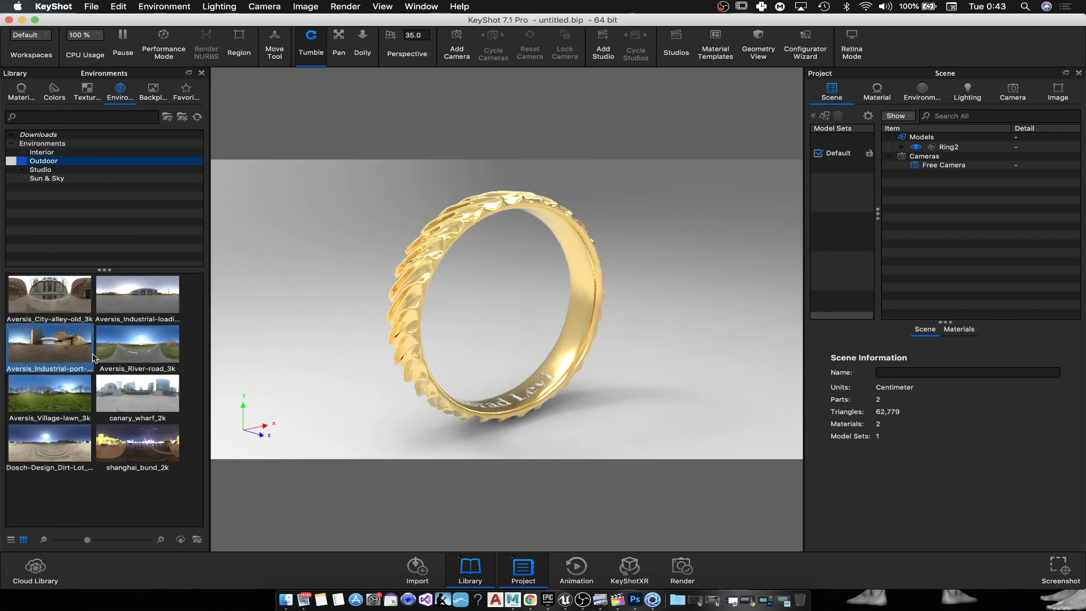
double_click(145, 405)
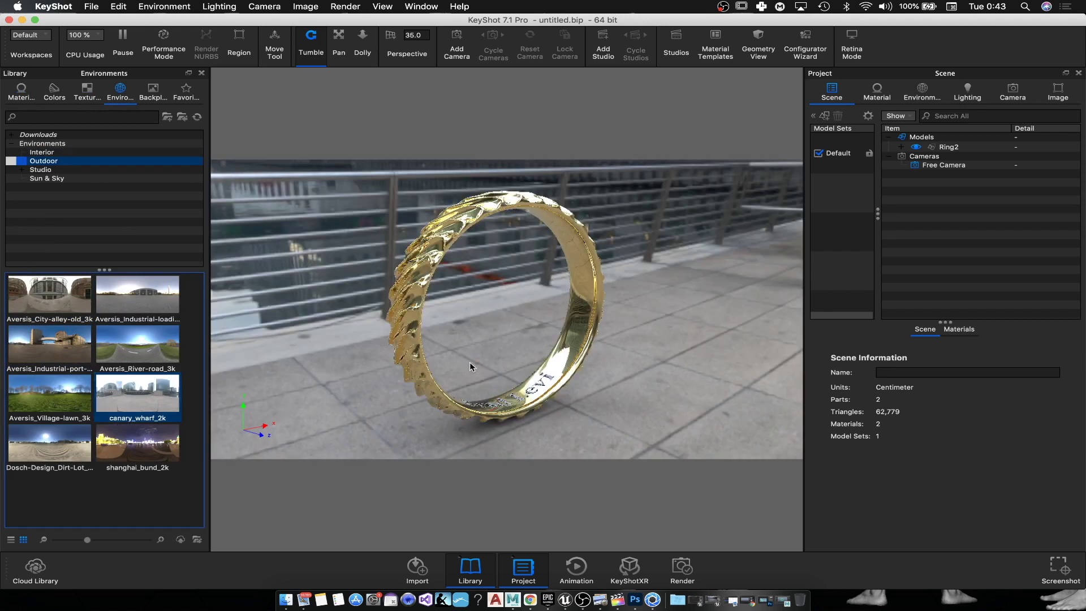
drag(627, 227, 626, 284)
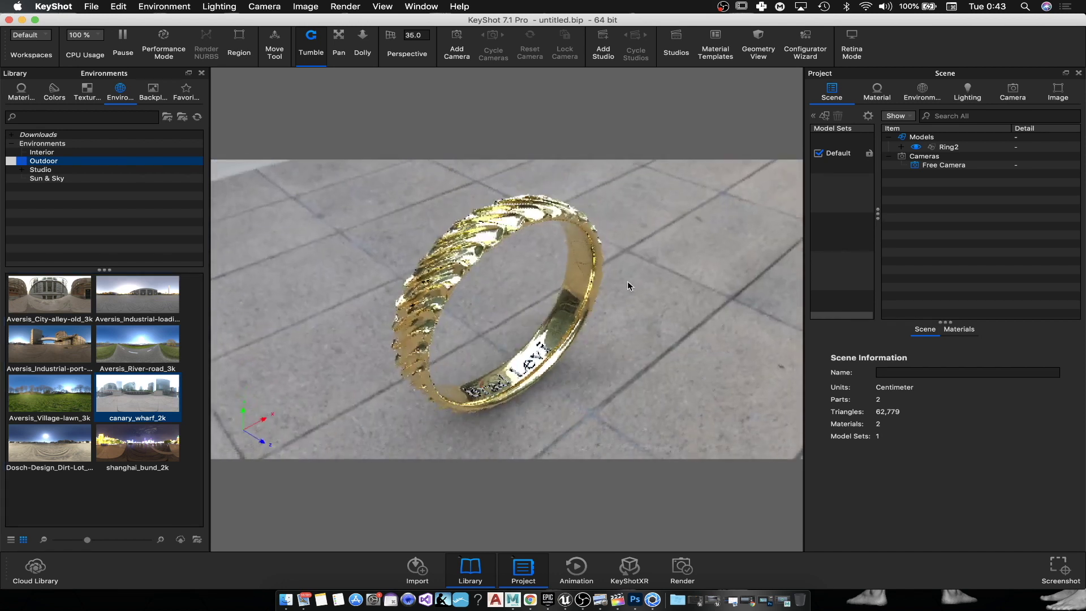
Step: In the HDRI Editor, set environment saturation to 0 % and blur to 0.384
click(925, 95)
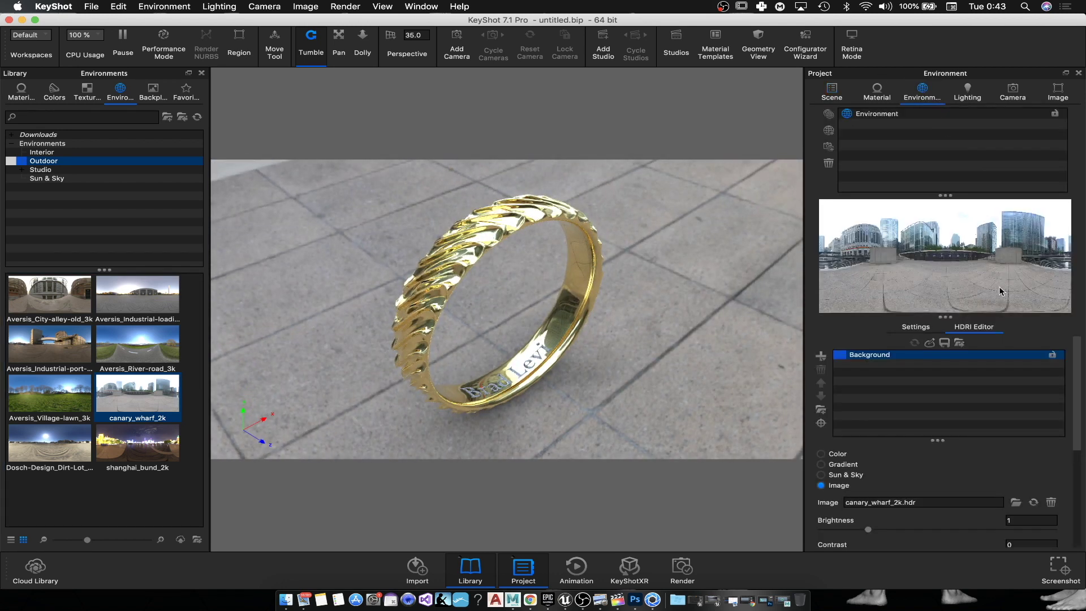
scroll(960, 438, down, 5)
scroll(967, 441, up, 5)
scroll(978, 362, down, 5)
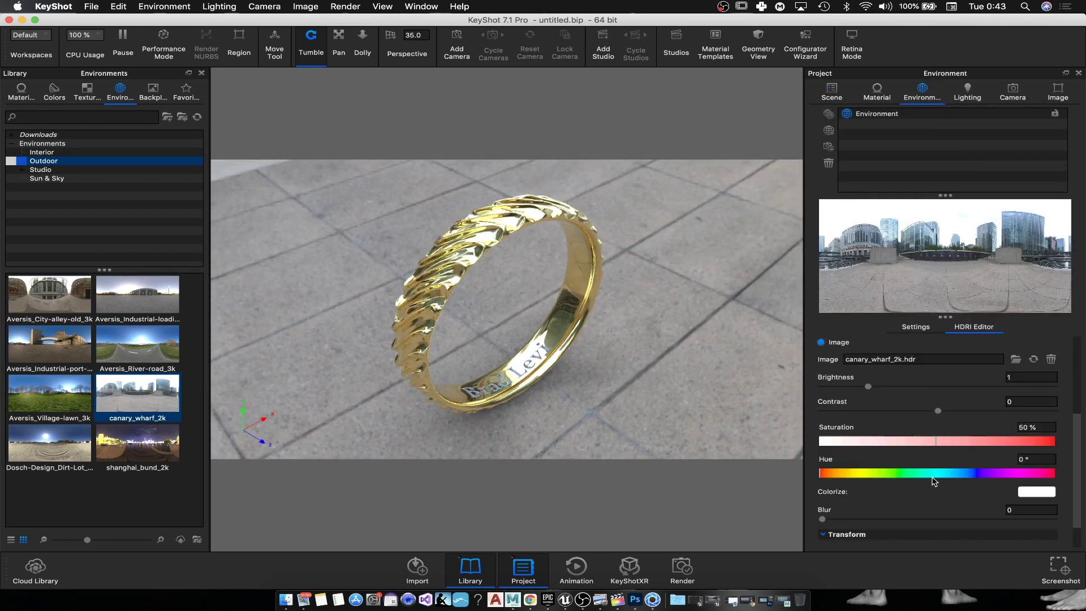
drag(854, 406, 819, 406)
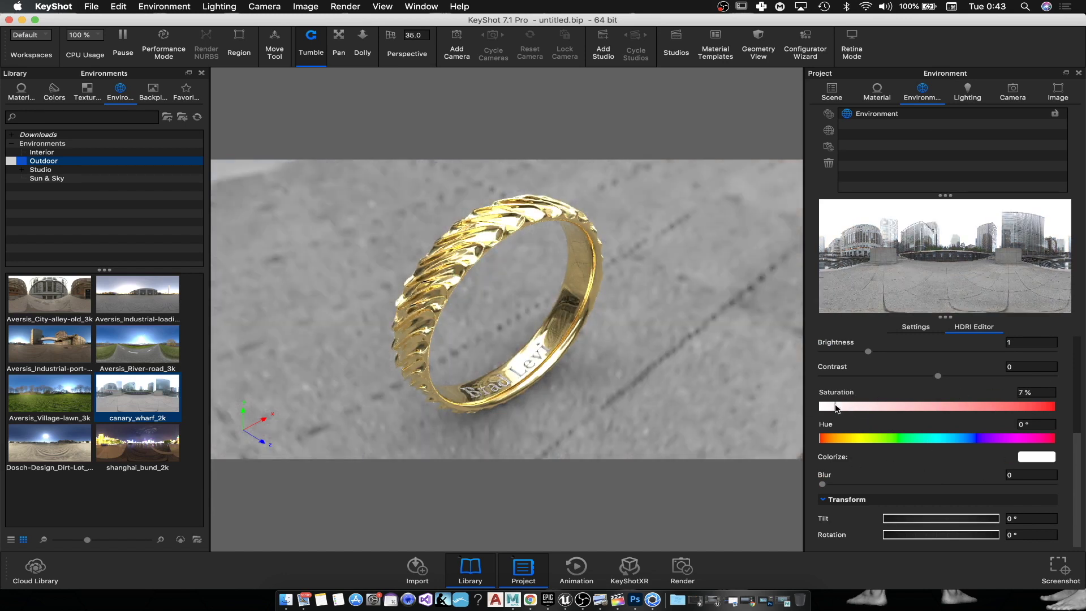
drag(837, 408, 809, 408)
drag(904, 486, 911, 484)
scroll(903, 366, up, 3)
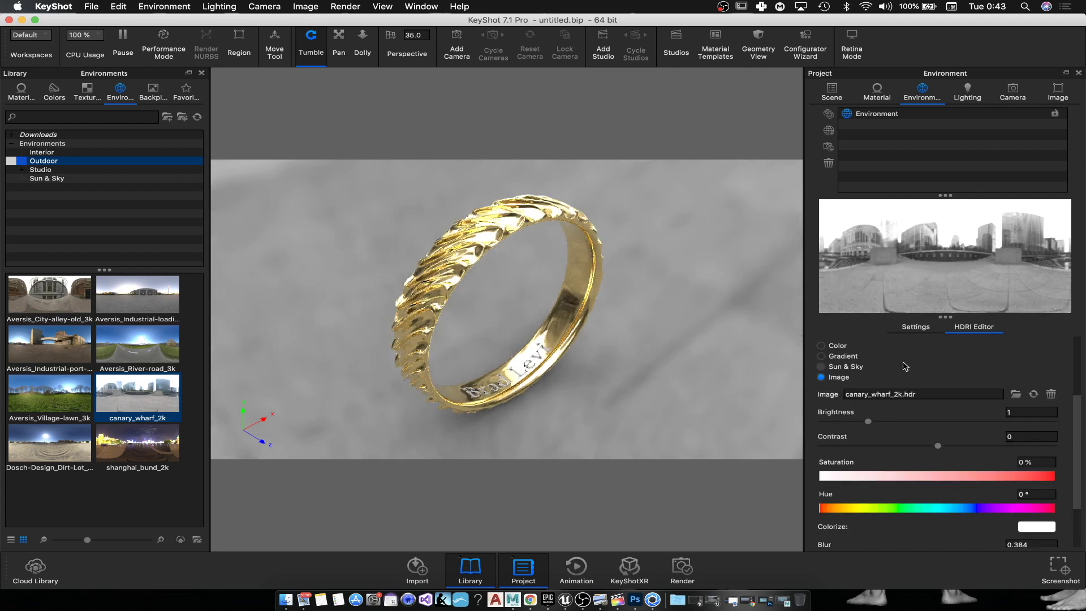
click(905, 329)
scroll(871, 452, down, 5)
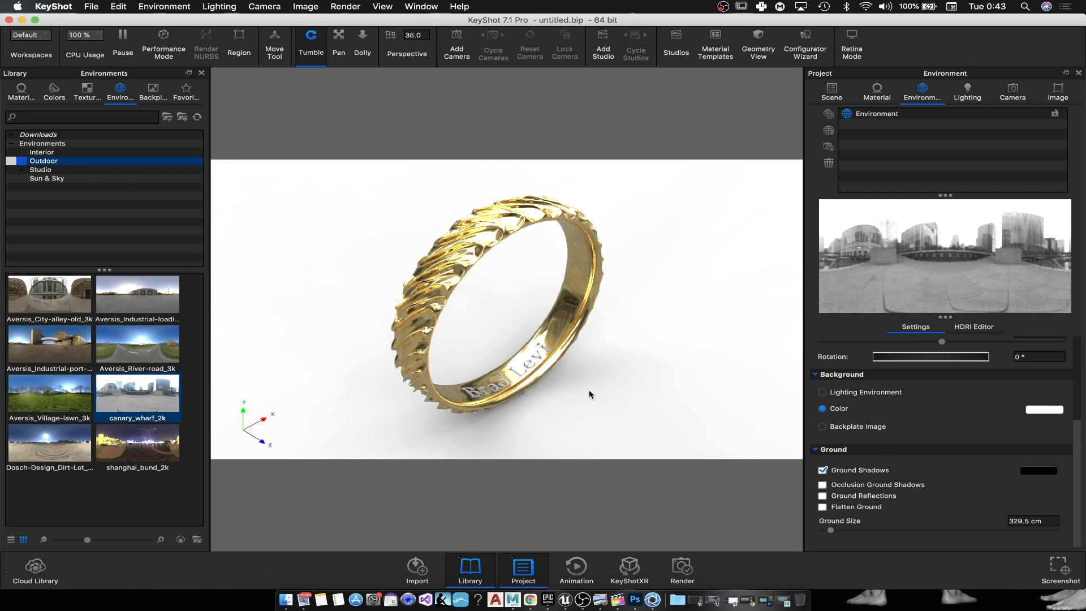
Step: Apply Gold 24k Polished to the engraved inscription inside the ring, then view the whole ring
scroll(638, 364, up, 5)
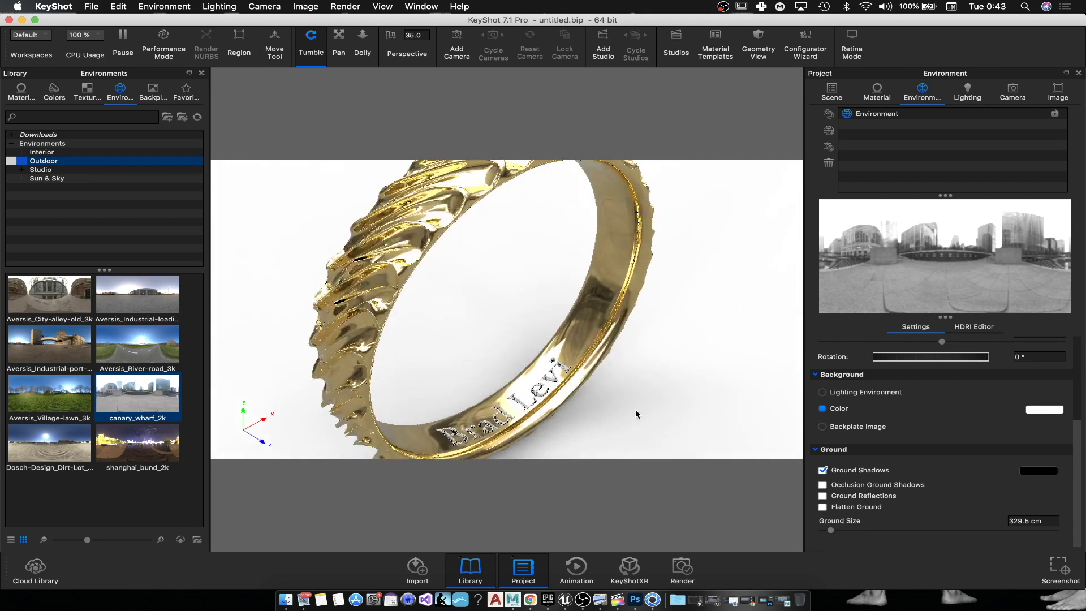
drag(637, 364, 639, 330)
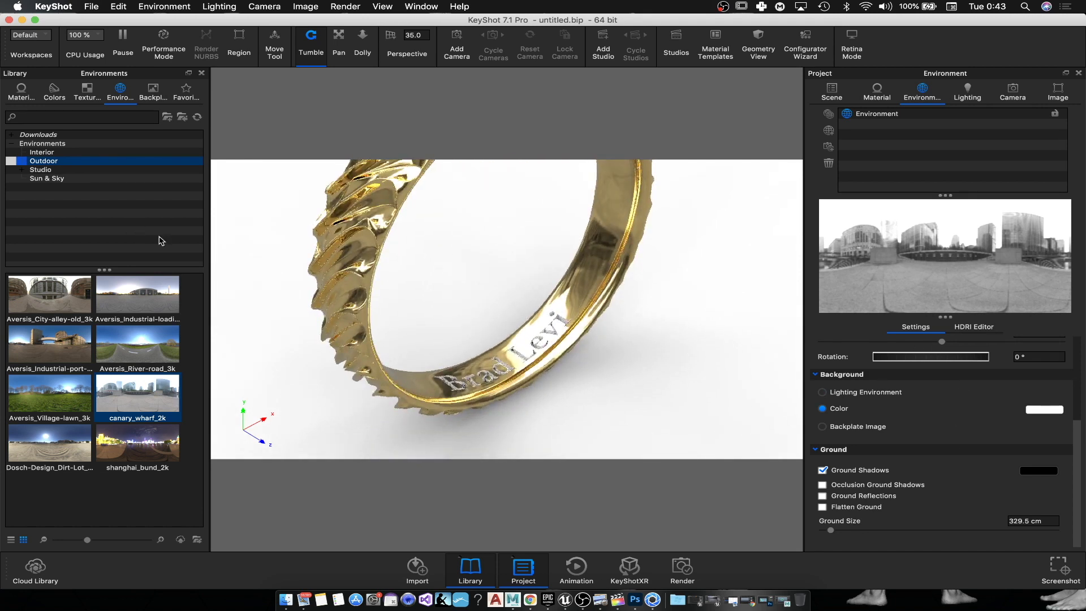
click(21, 91)
drag(74, 421, 513, 371)
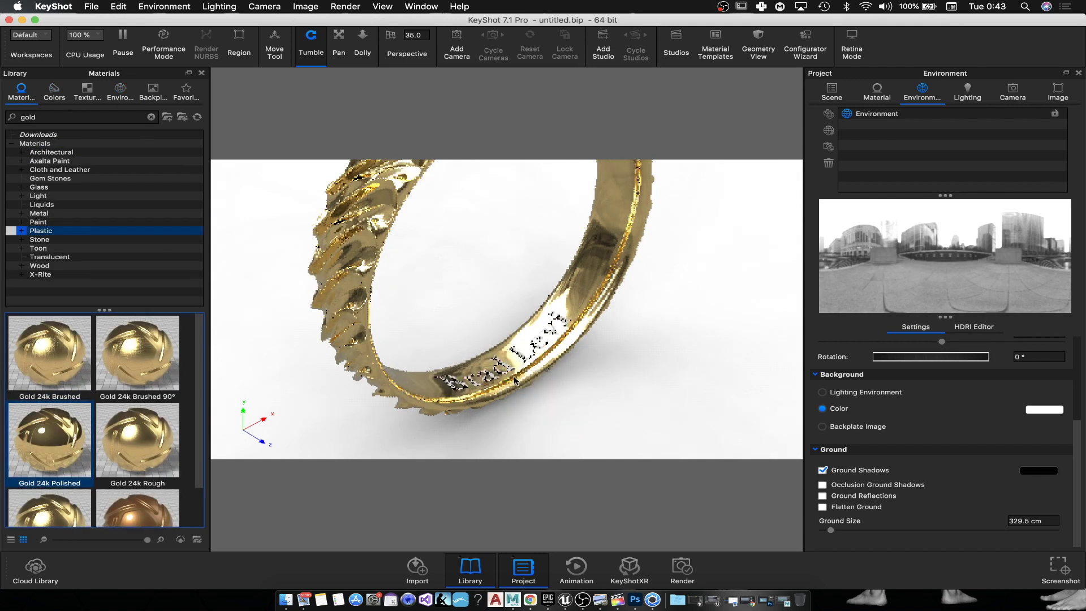
drag(41, 441, 502, 308)
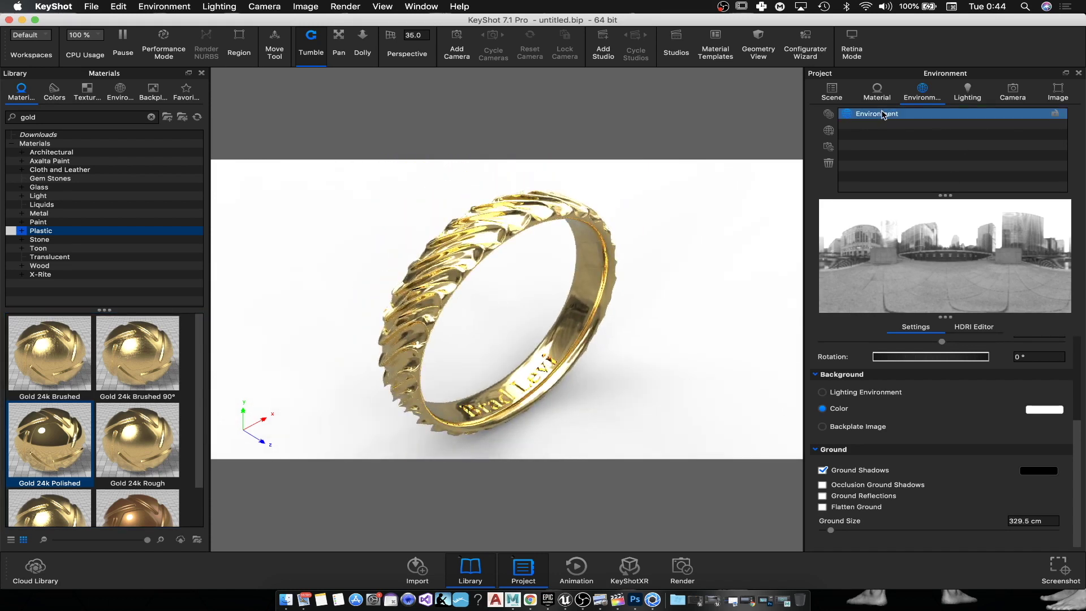
drag(577, 451, 570, 337)
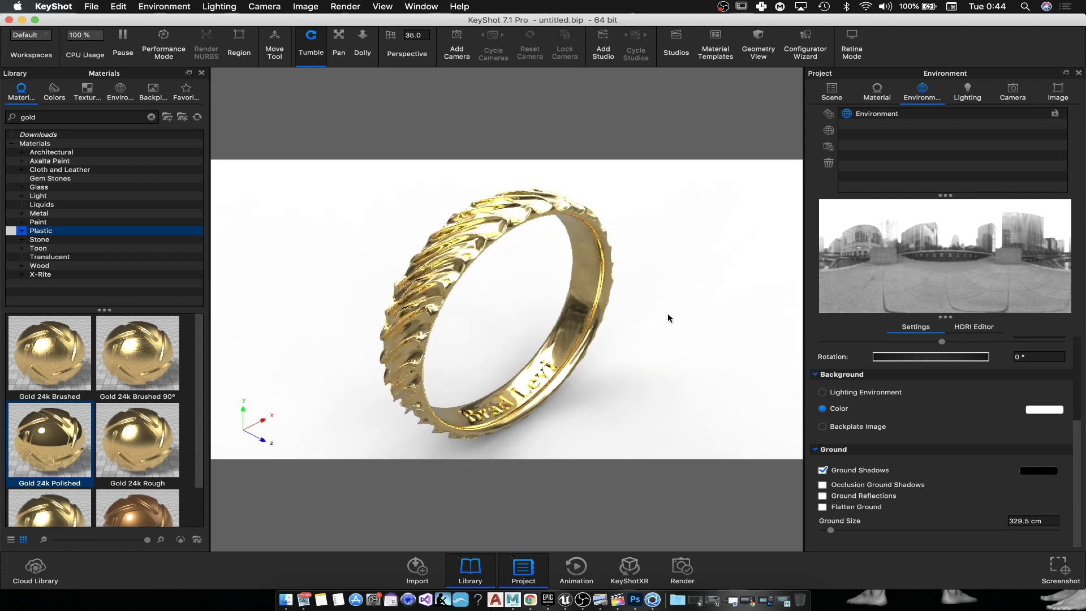
drag(666, 320, 689, 349)
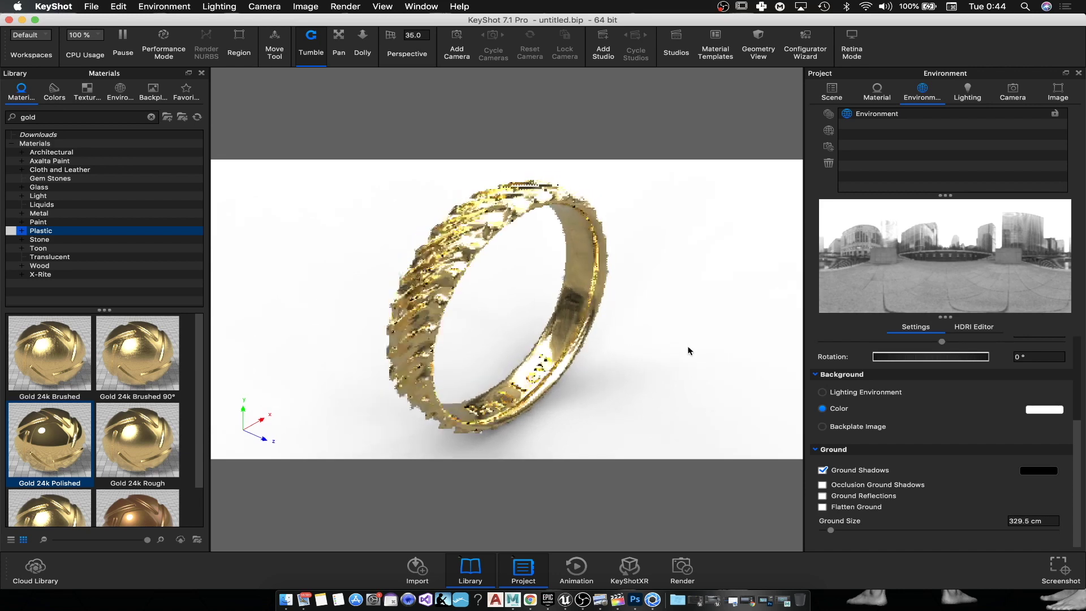
Step: Enable ground reflections and raise the HDRI environment blur to 1
click(822, 496)
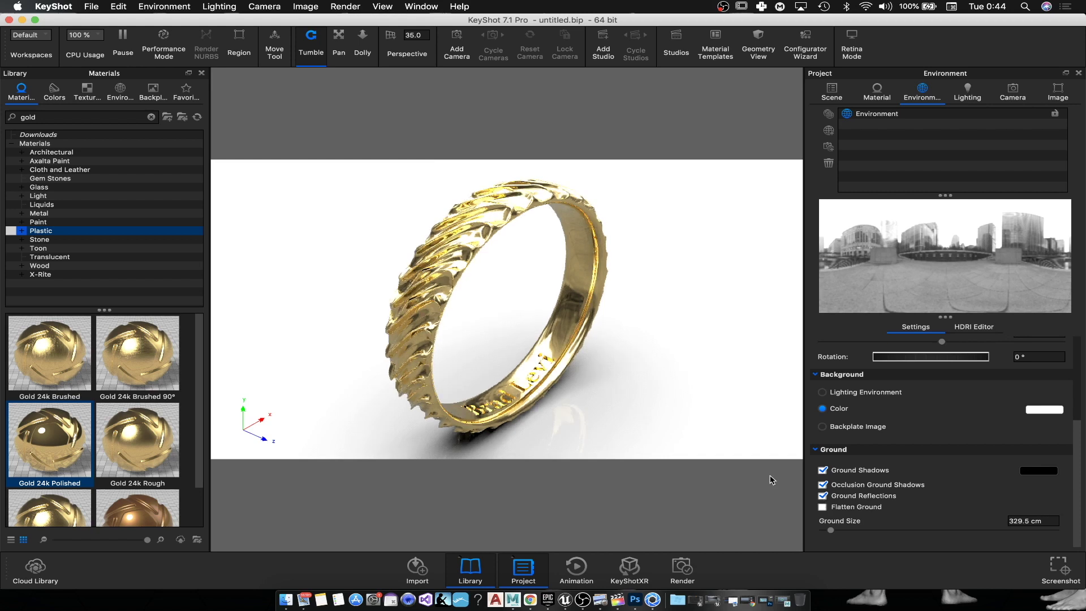
drag(555, 374, 594, 374)
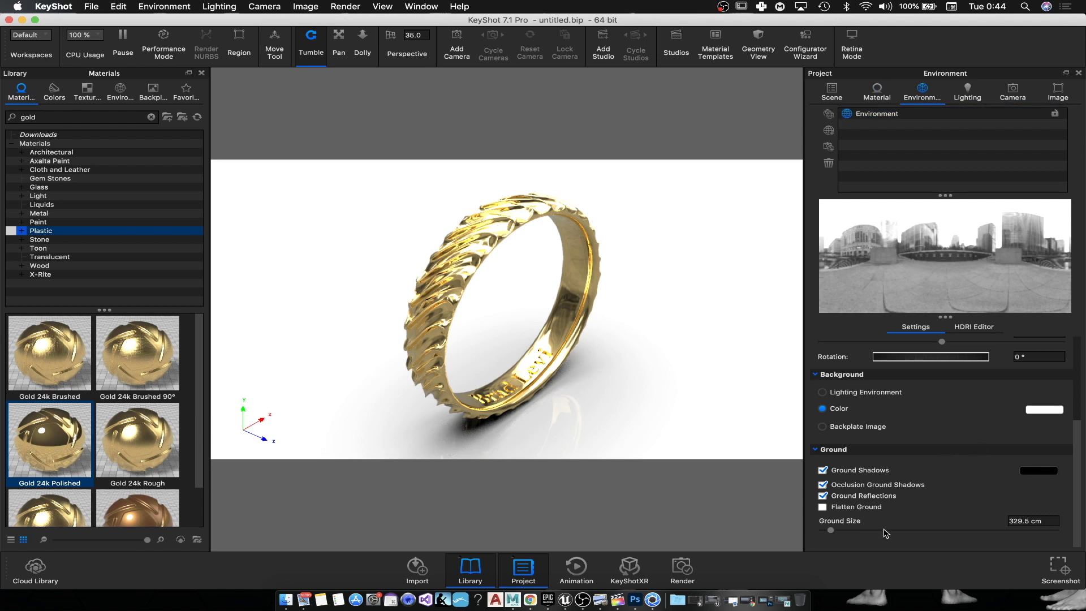
click(974, 327)
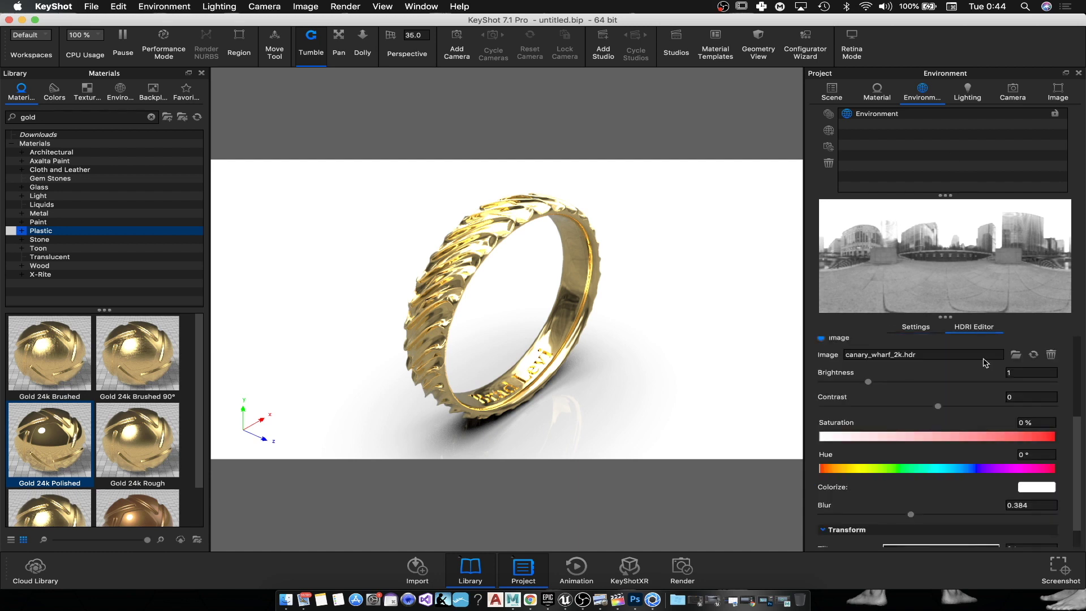
scroll(924, 512, down, 2)
drag(950, 489, 1071, 490)
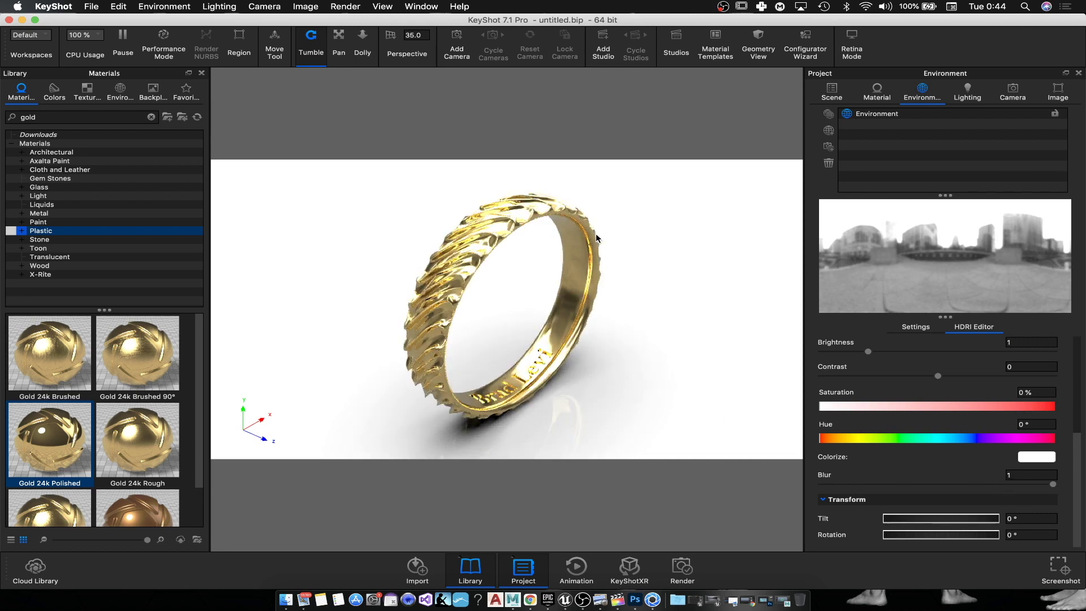
Step: Render a 1920×1079 JPEG still of the ring as untitled.212.jpg and close the render windows
click(346, 7)
click(356, 97)
click(787, 344)
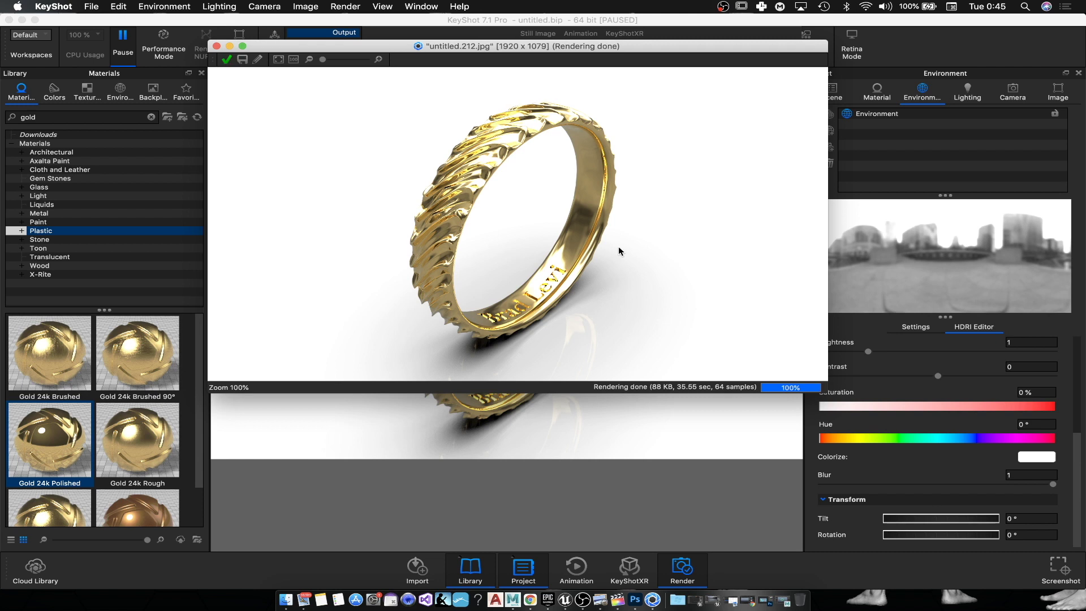
click(226, 60)
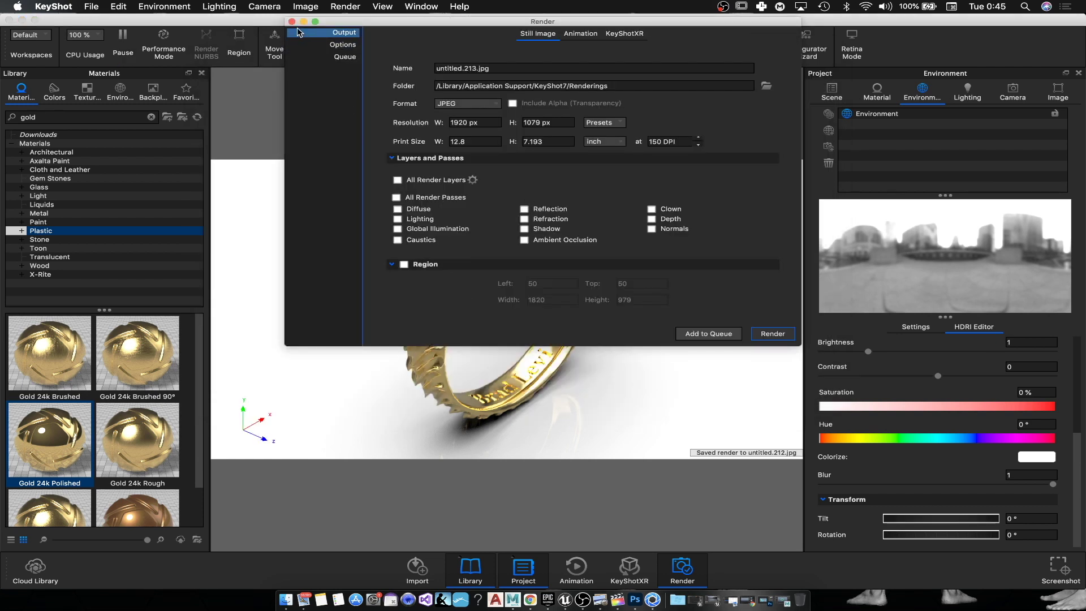
click(292, 21)
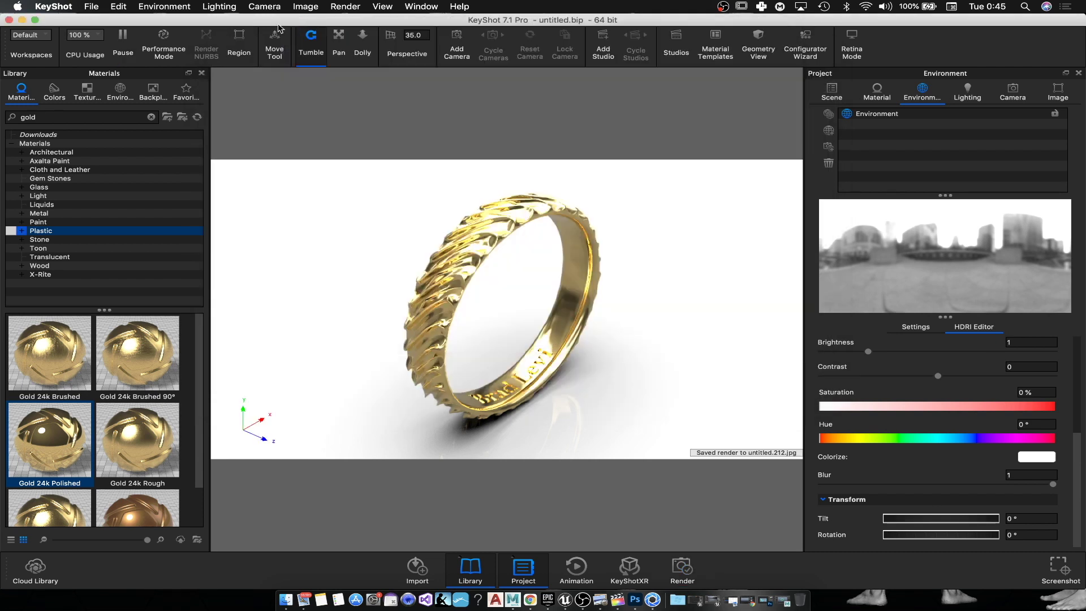
click(22, 20)
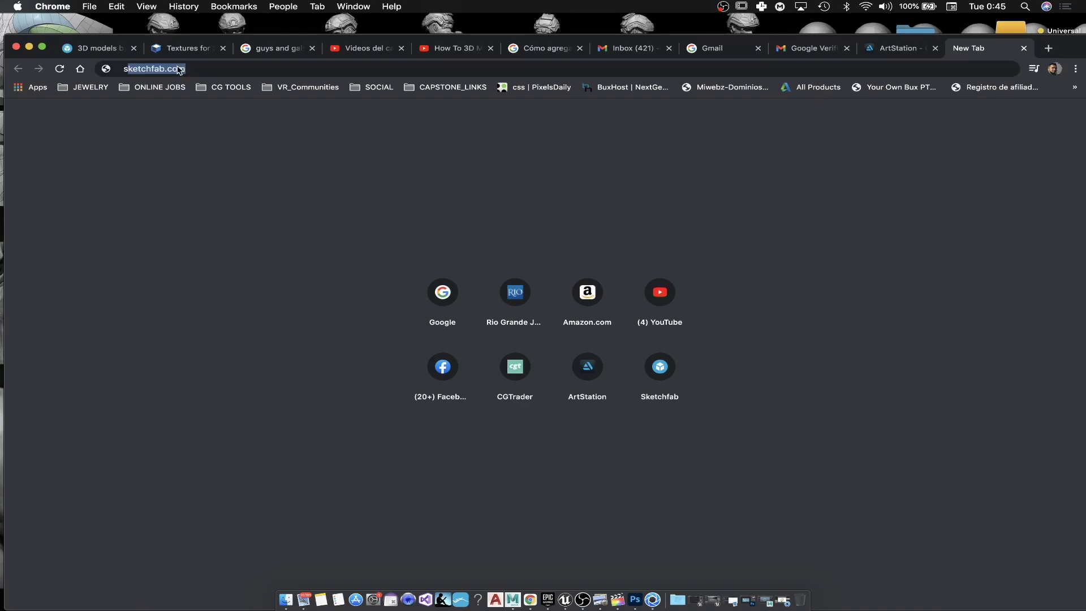
Step: Load sketchfab.com in Chrome, quit KeyShot after answering its save prompt, and start a new upload
text(ketchfab.com)
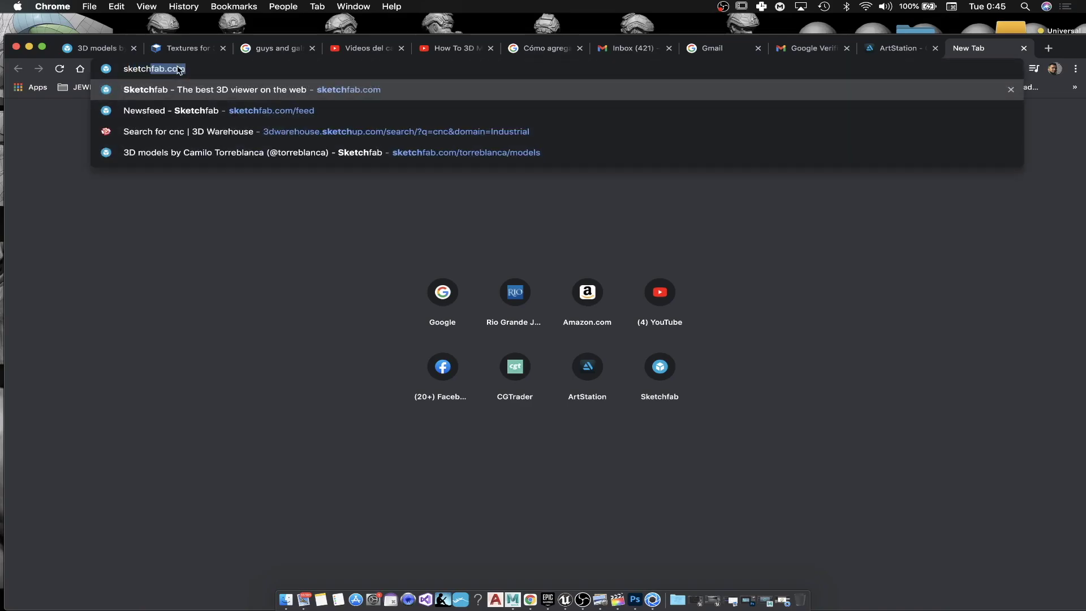
key(Return)
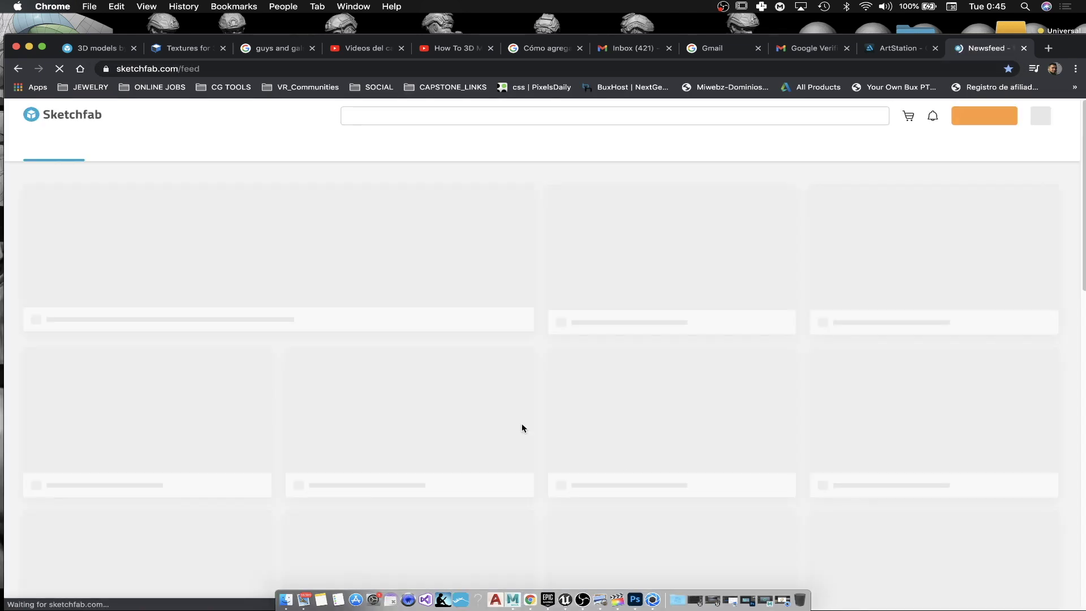
right_click(655, 582)
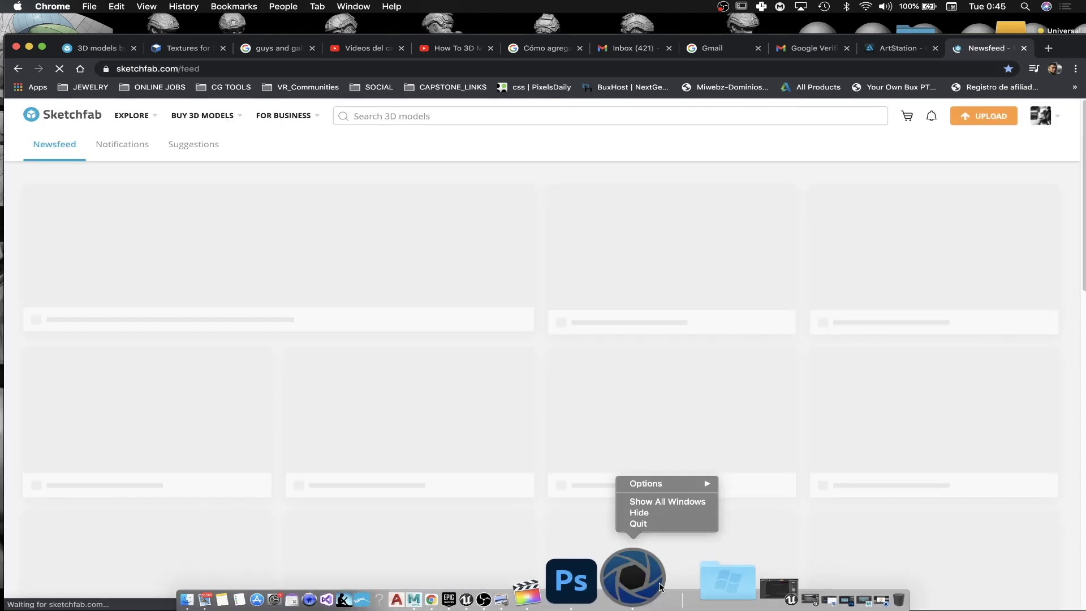
click(651, 523)
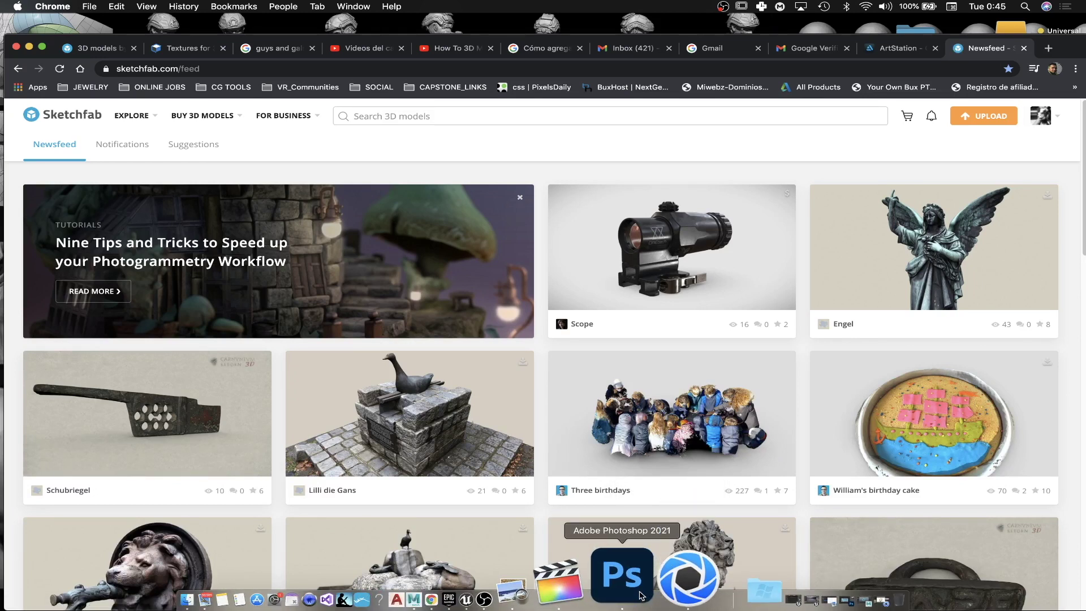
click(994, 120)
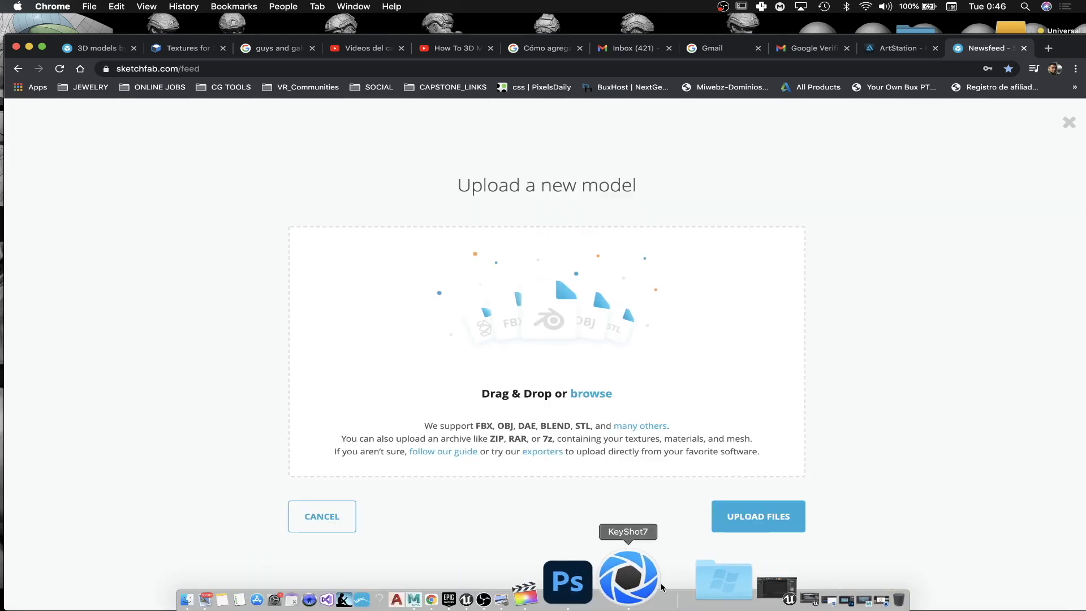
click(628, 578)
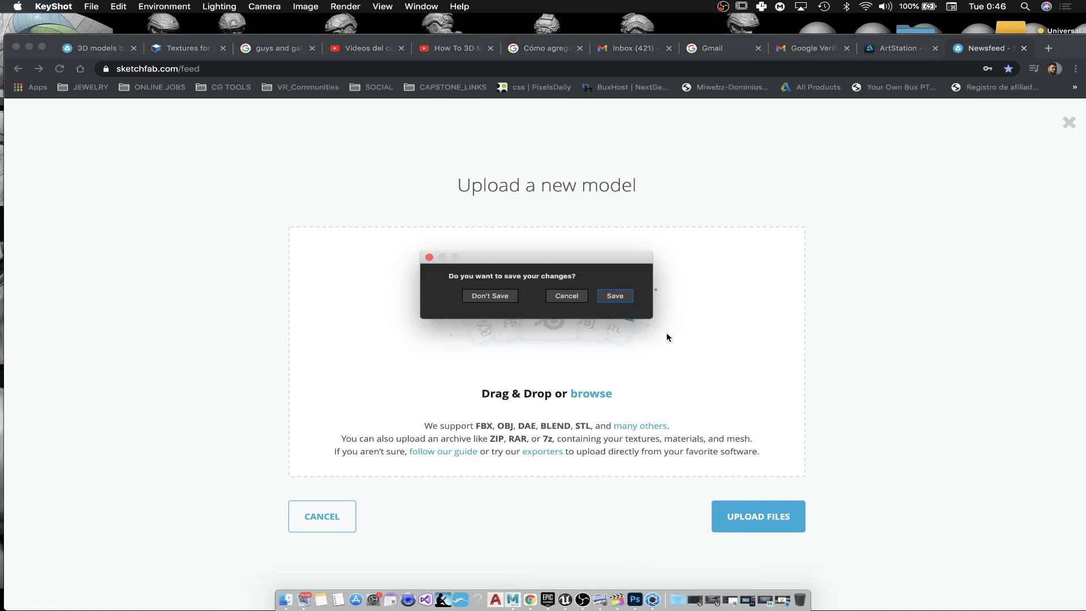
click(490, 296)
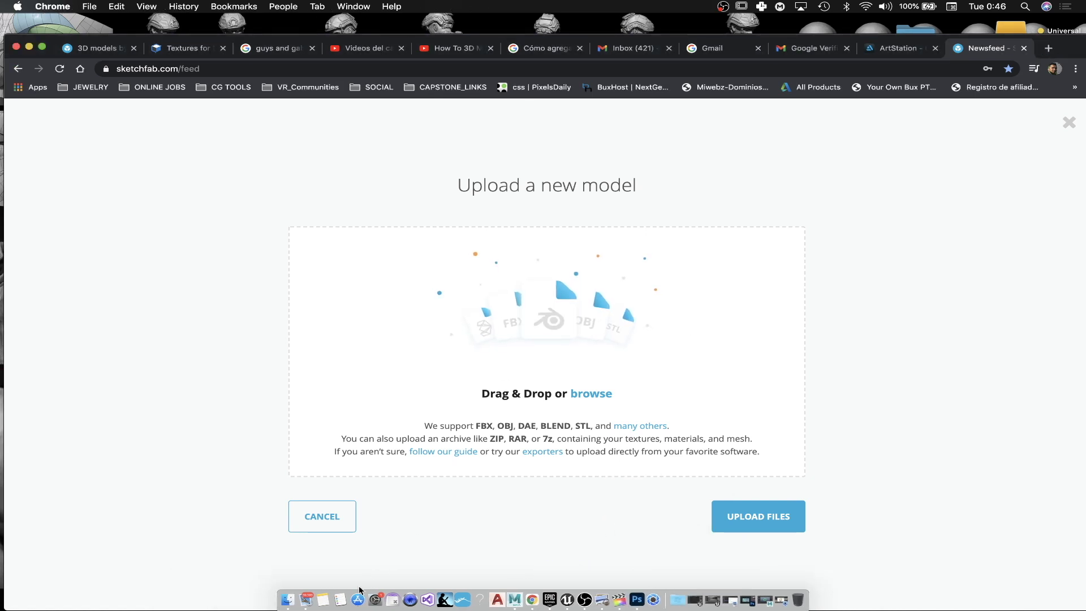
click(307, 598)
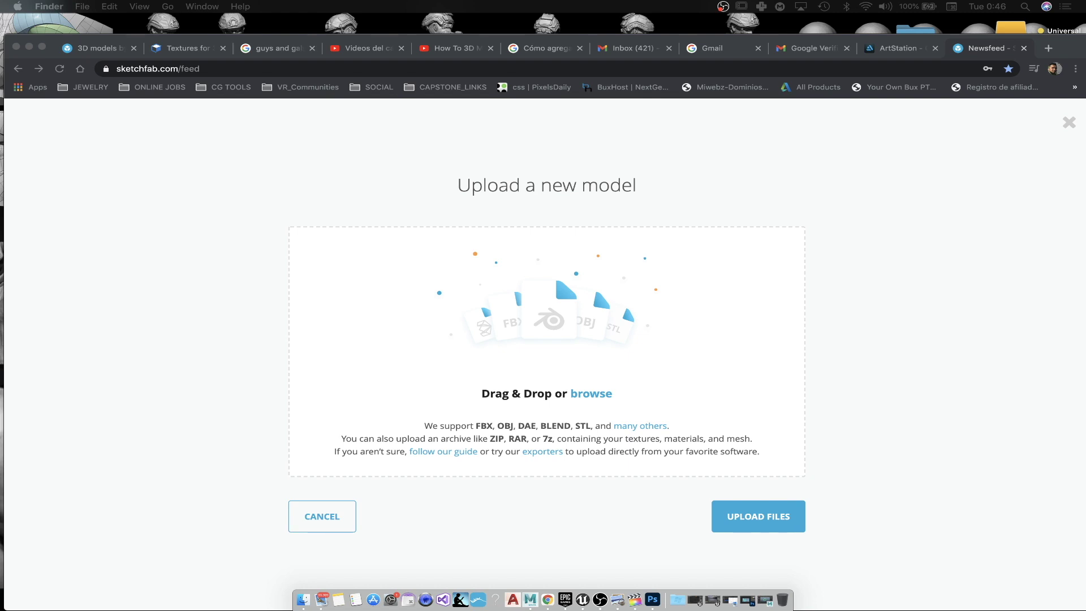
Step: Upload Ring2.fbx and retitle the model 'Twisted Wedding Band'
drag(622, 481, 541, 342)
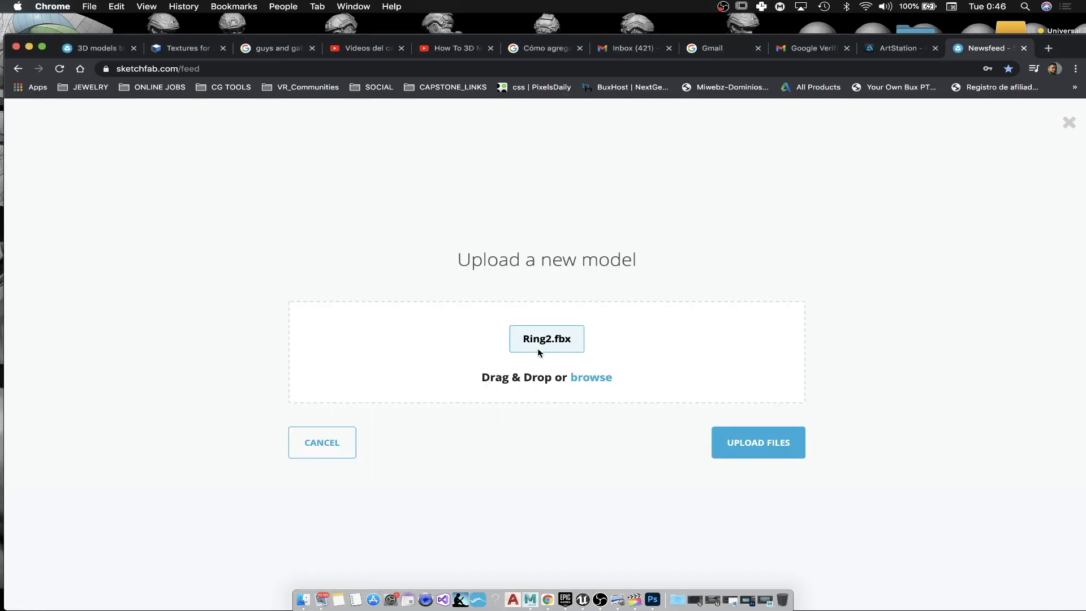
click(794, 443)
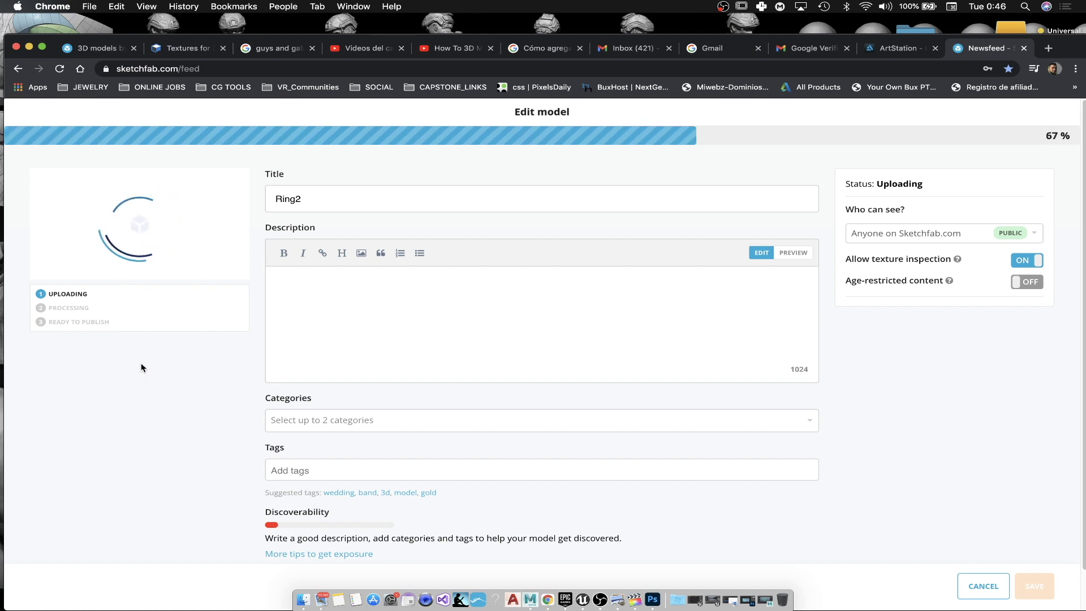
drag(337, 200, 265, 189)
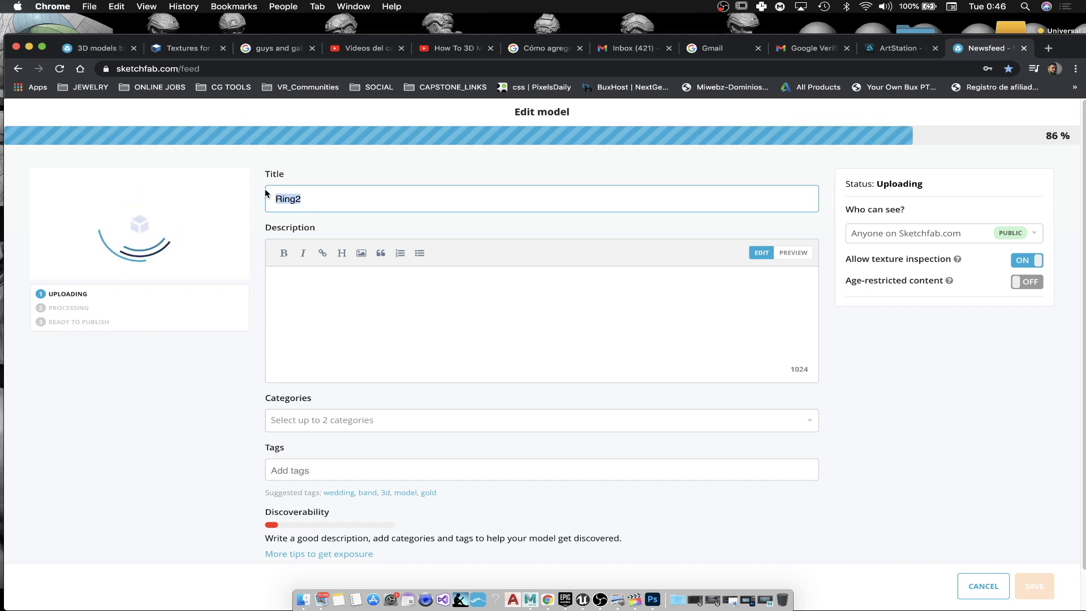
text(Wedding )
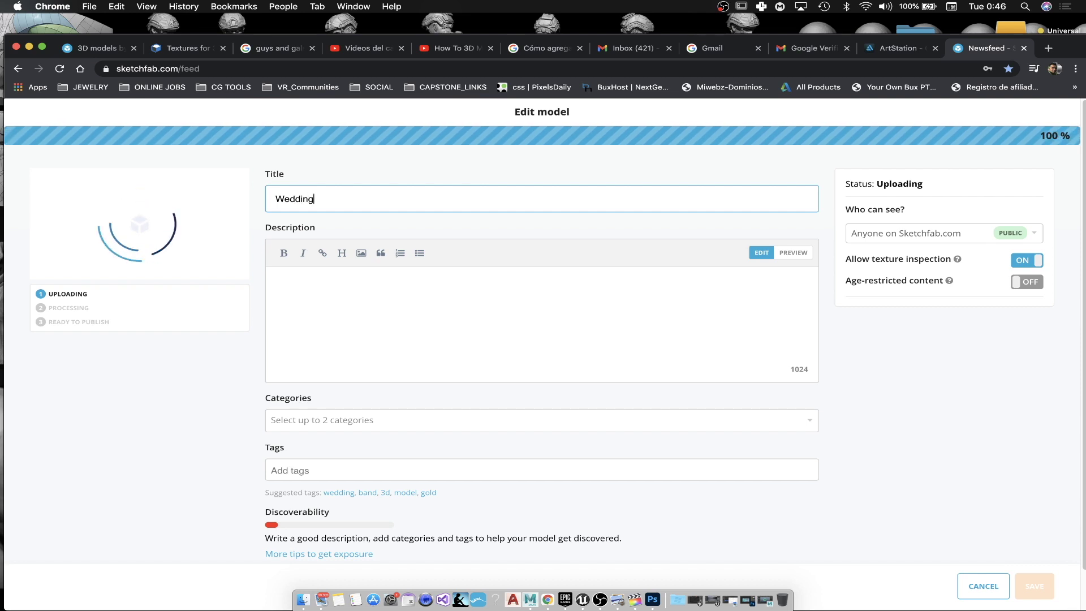
text(Band)
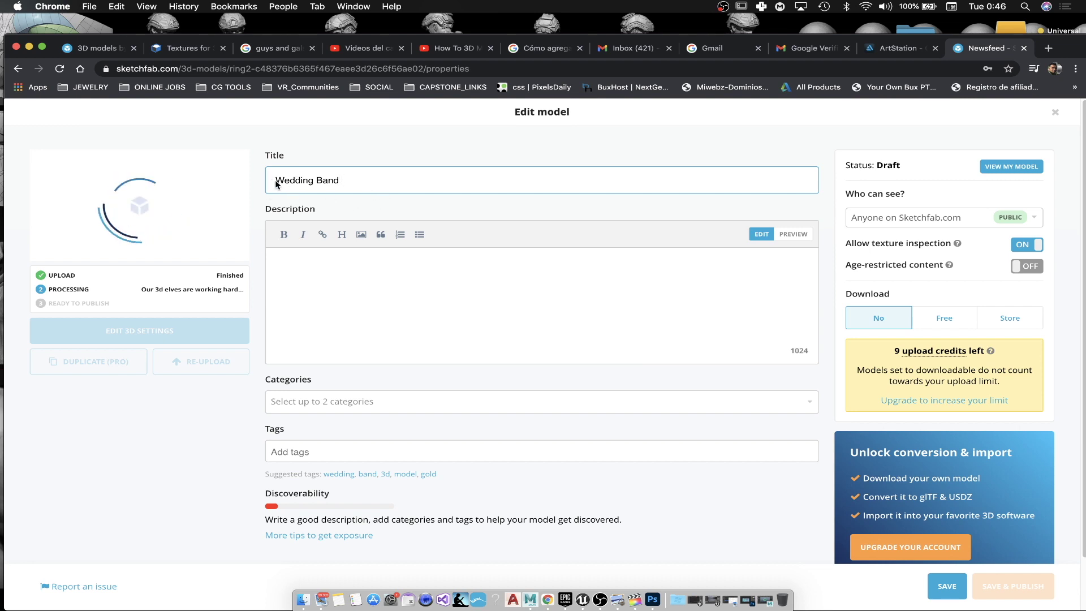
text(Twisted)
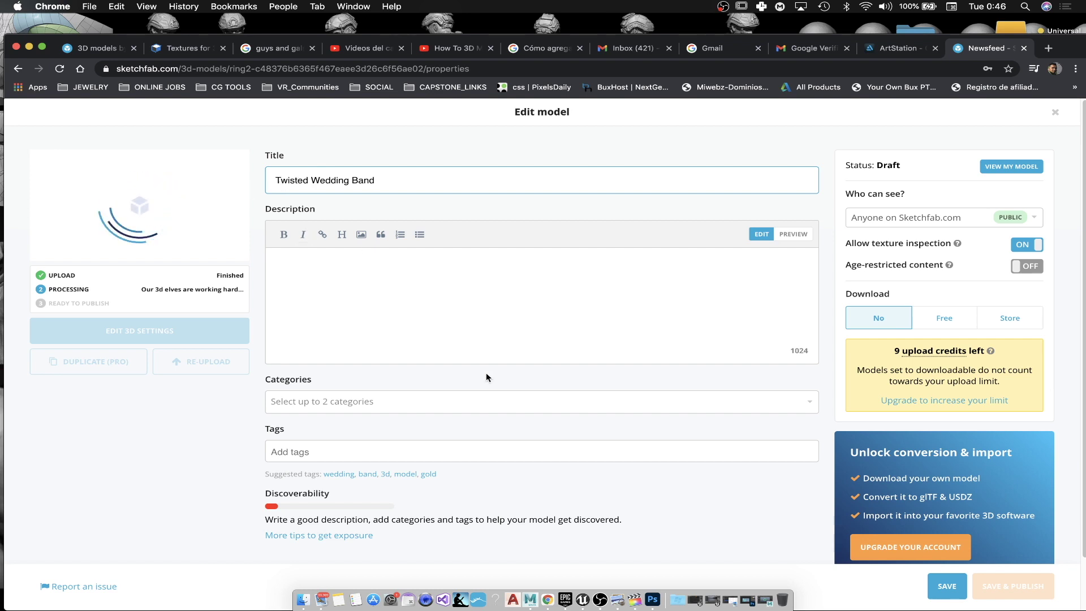
Step: Tag it under Fashion & Style and People, save the details, and open Edit 3D Settings
click(632, 403)
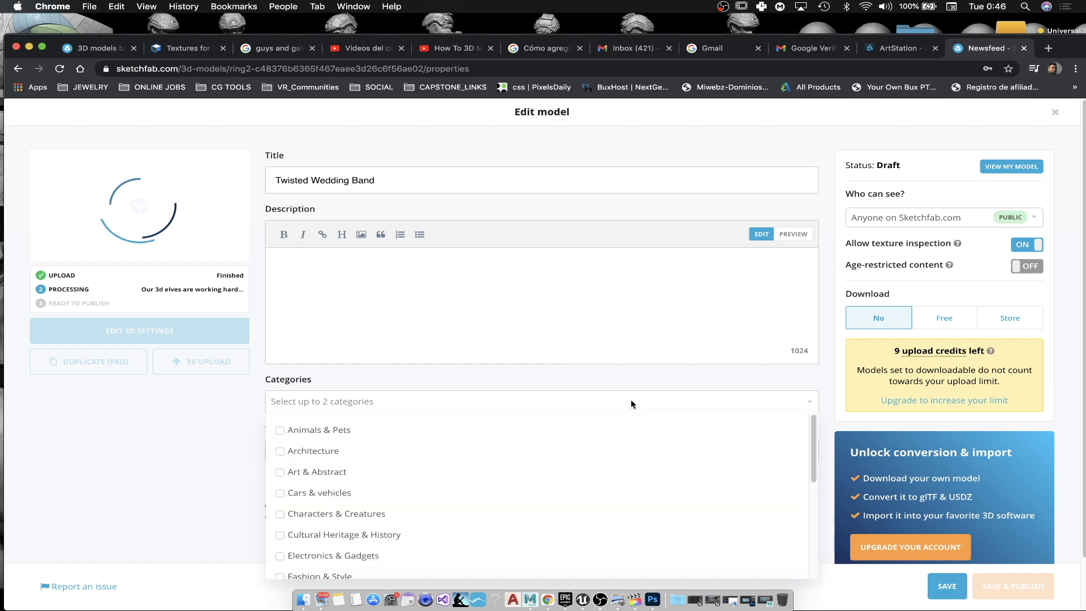
scroll(362, 543, down, 1)
click(351, 559)
scroll(368, 556, down, 3)
scroll(365, 546, down, 3)
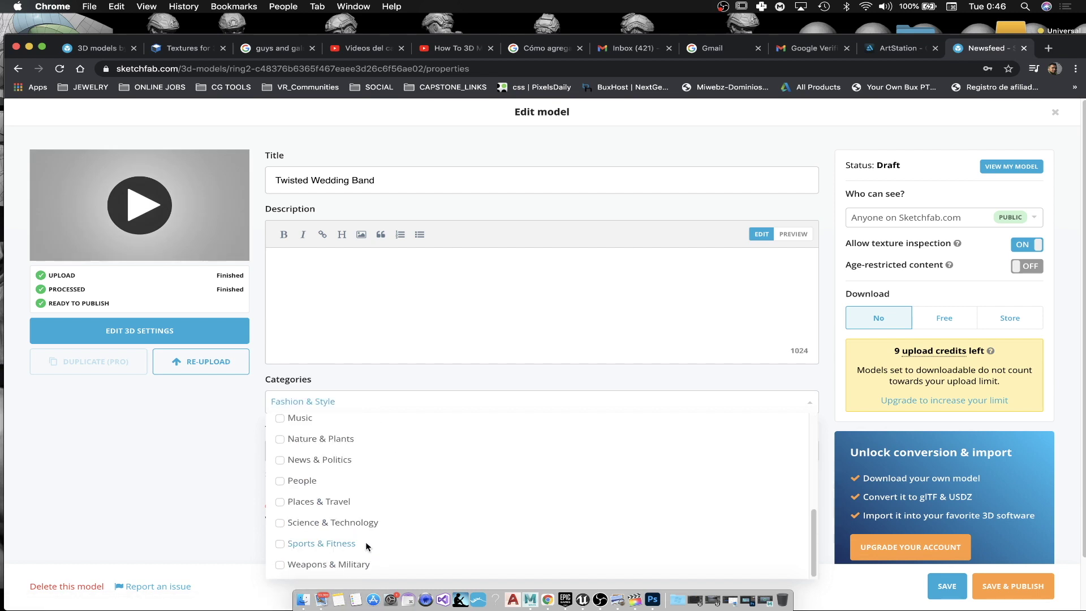
scroll(356, 560, down, 2)
click(323, 426)
click(185, 417)
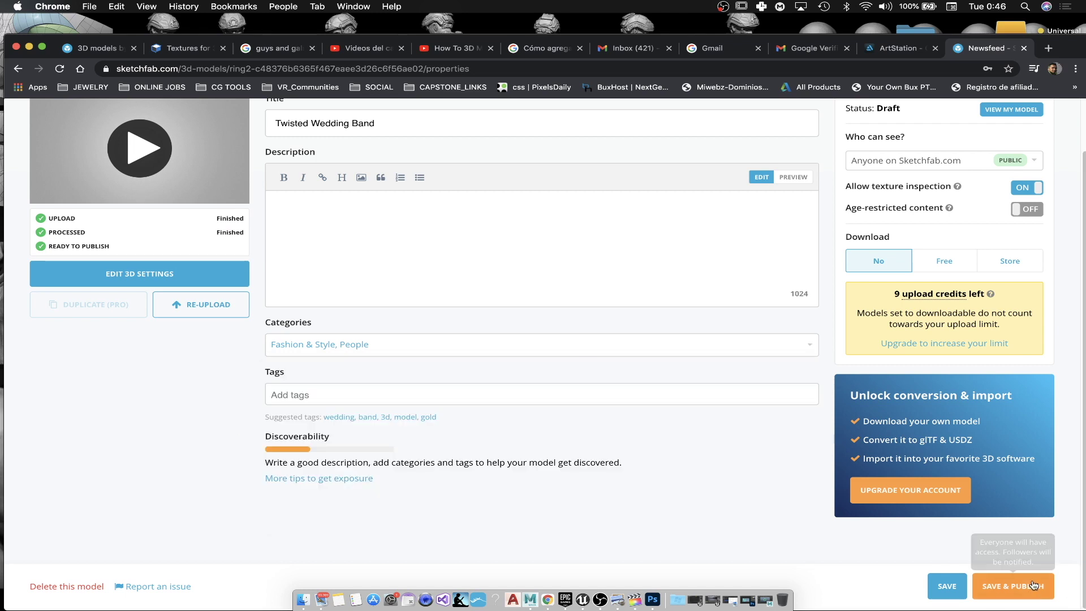
click(948, 586)
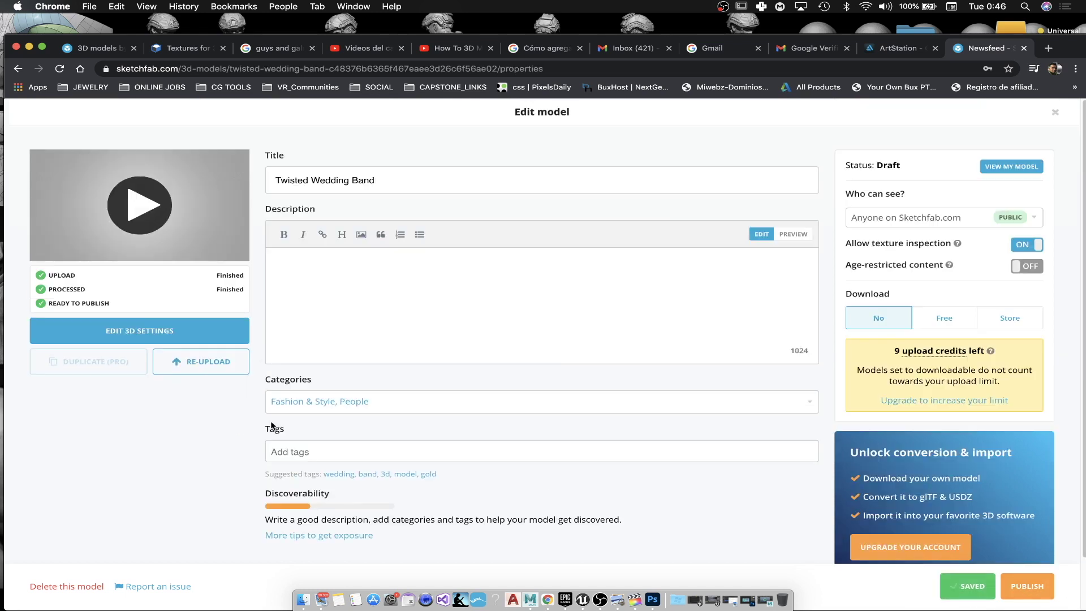
click(142, 332)
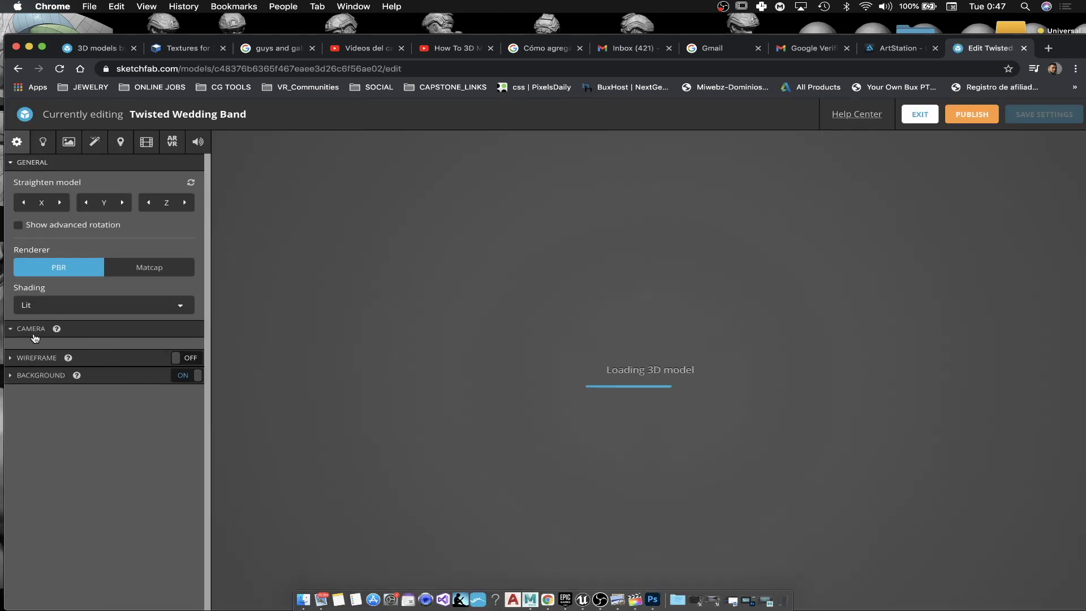
Step: Set the camera field of view to 15° and use the clean_light background image
click(10, 330)
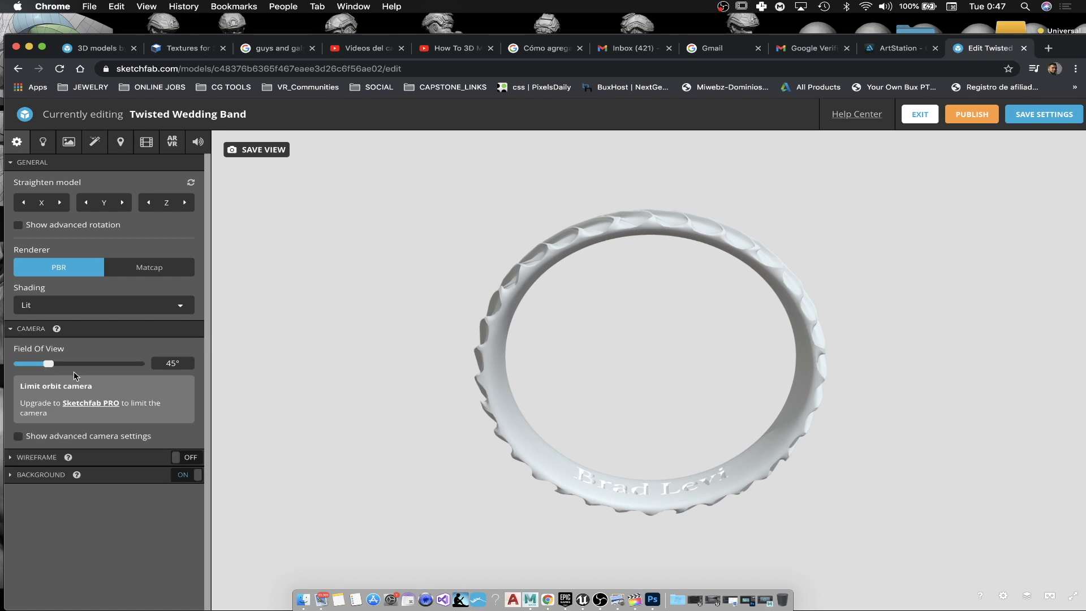
click(182, 365)
text(15)
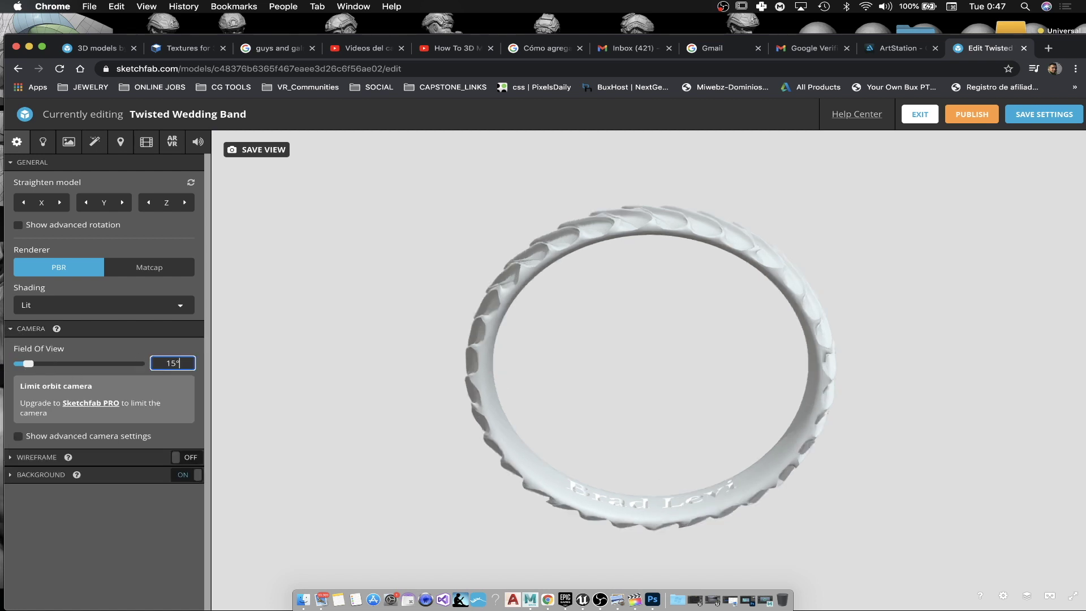
click(34, 474)
scroll(154, 490, down, 1)
scroll(153, 490, down, 3)
click(115, 430)
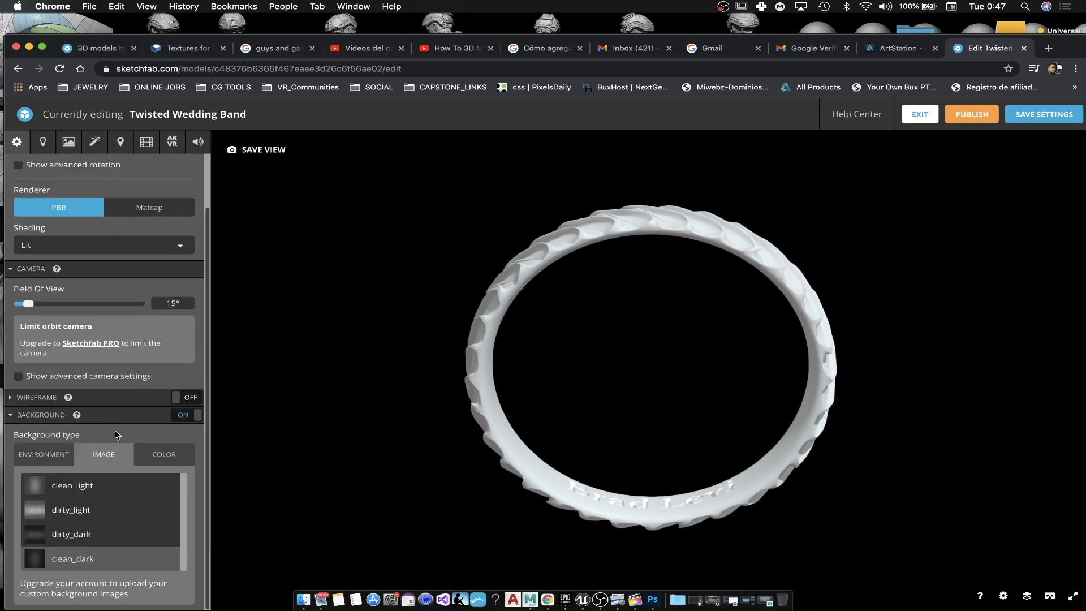
click(82, 487)
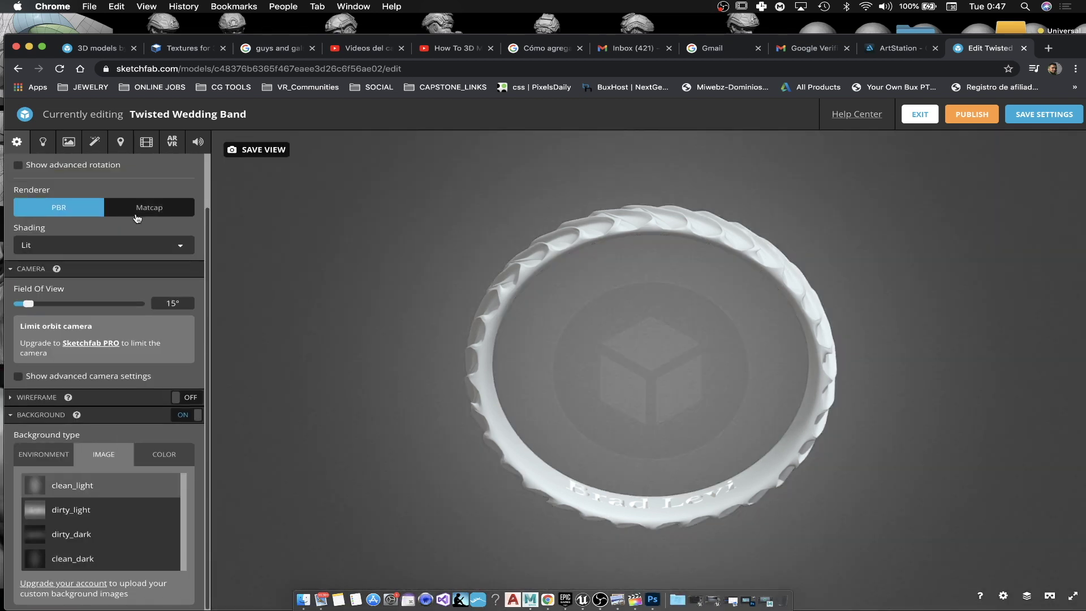
Step: Light the ring with the Gdansk Shipyard Buildings environment
scroll(118, 328, up, 3)
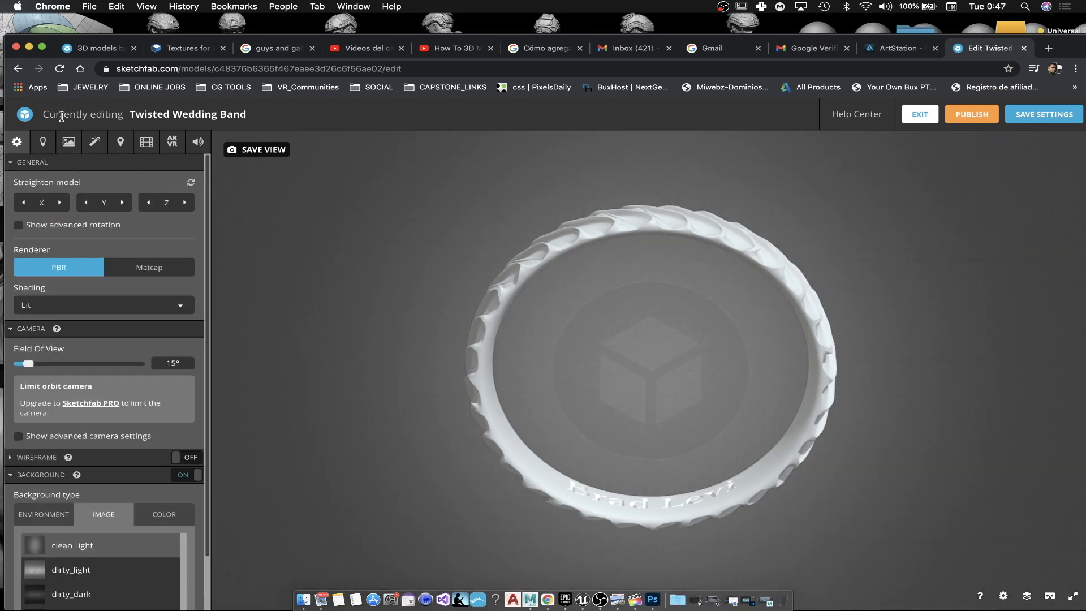
click(50, 145)
scroll(134, 417, down, 5)
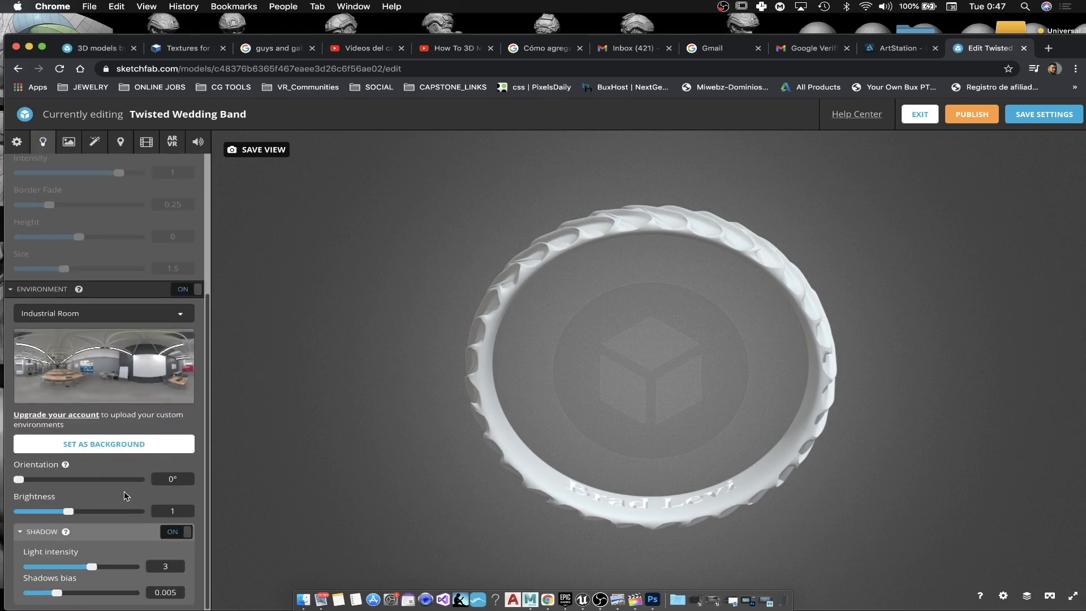
click(154, 317)
scroll(35, 430, down, 6)
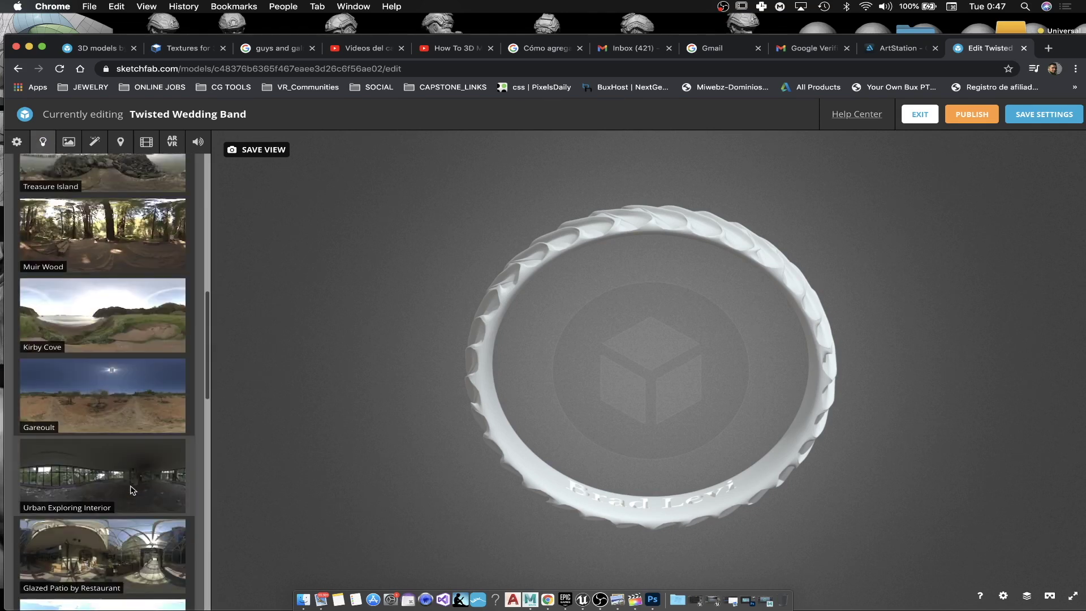
scroll(145, 482, down, 5)
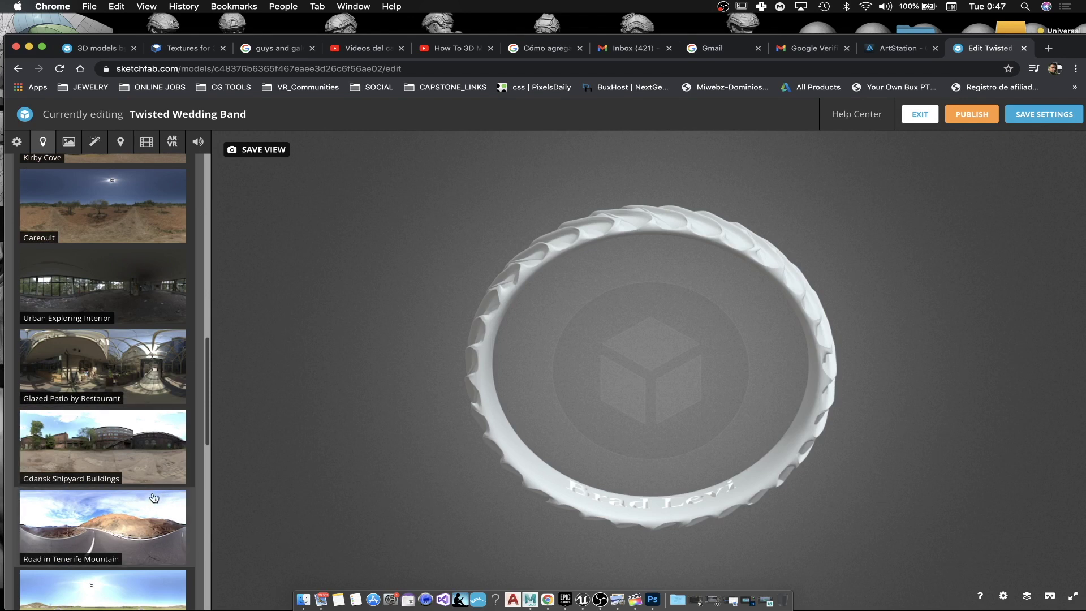
click(144, 481)
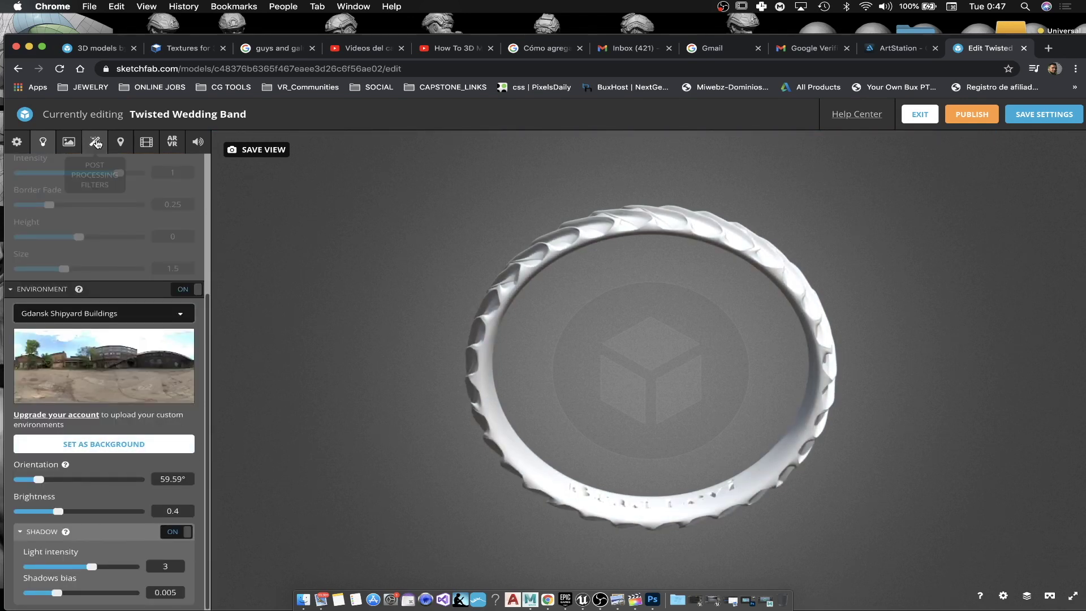
Step: Make the typeBlinn material fully metallic with glossiness 0
click(68, 142)
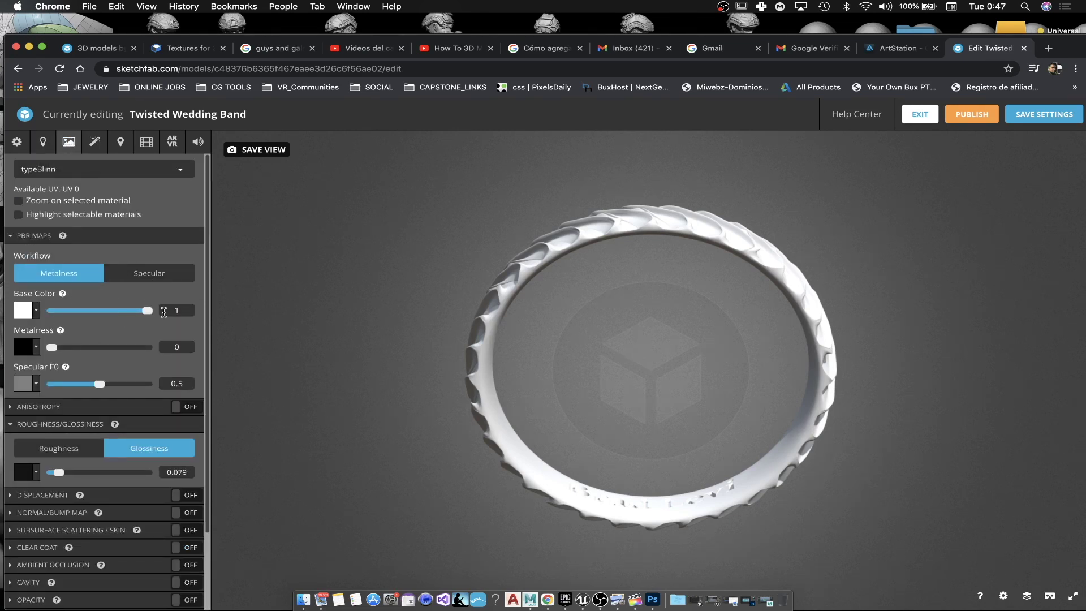
drag(105, 351, 197, 352)
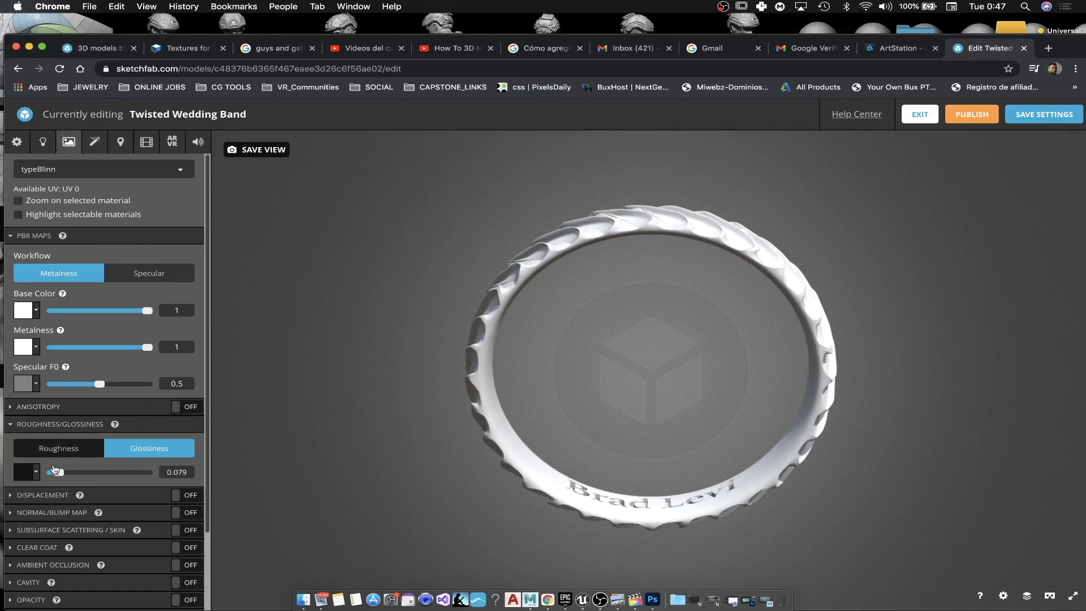
drag(84, 474, 162, 483)
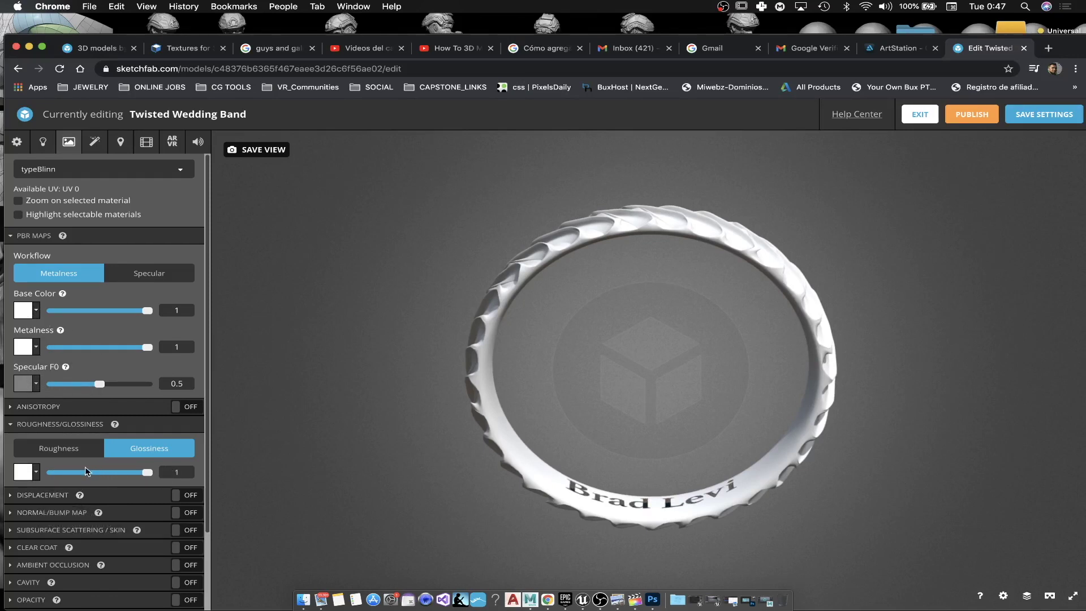
drag(66, 473, 32, 476)
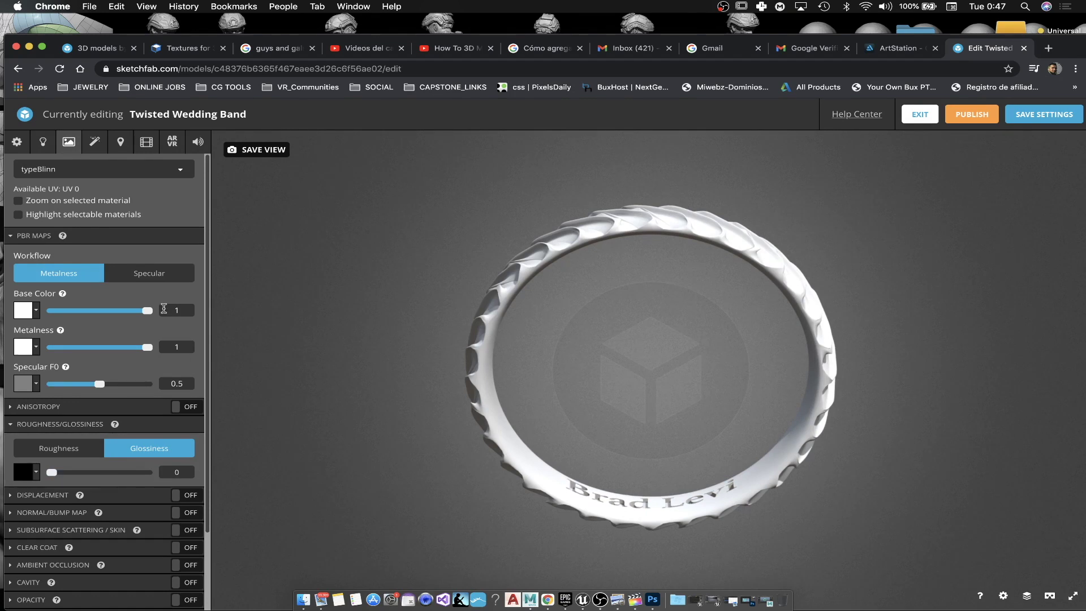
Step: Give the typeBlinn material a muted gold base colour (#99884F)
click(23, 317)
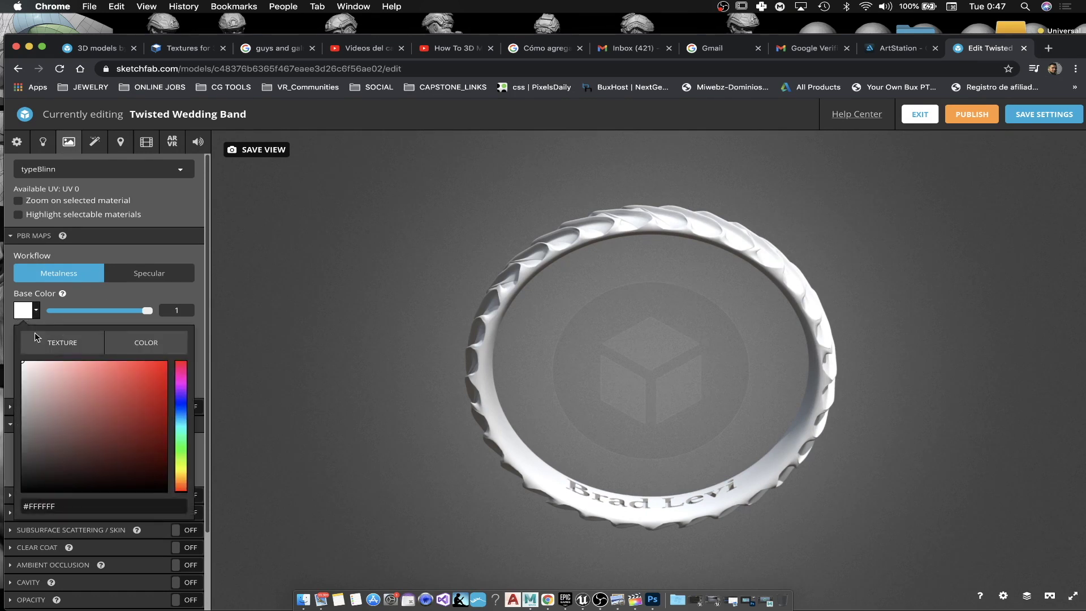
drag(182, 481, 182, 475)
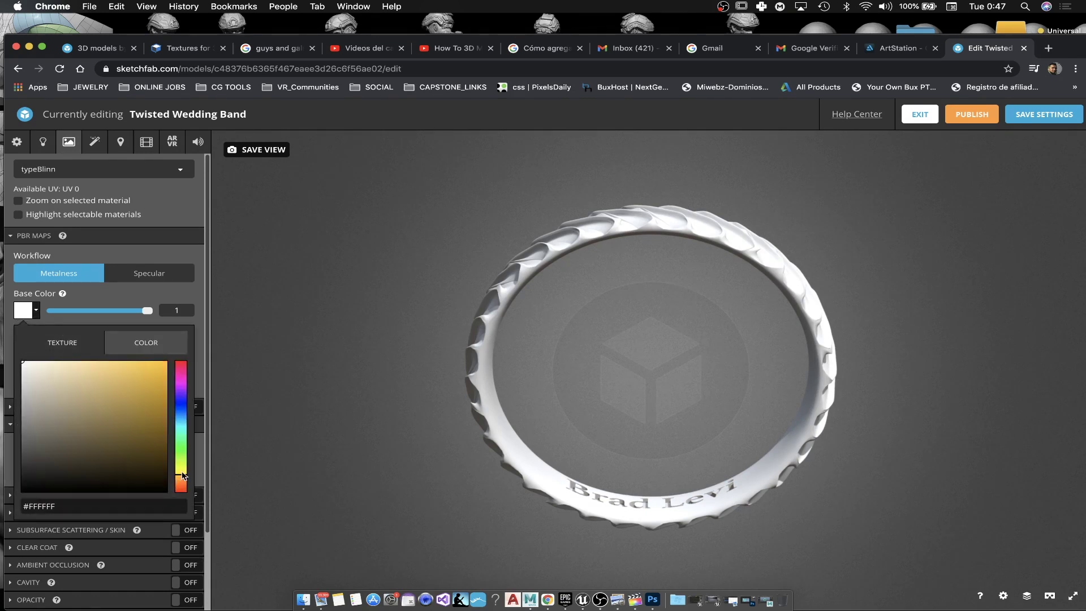
drag(99, 410, 85, 413)
click(174, 200)
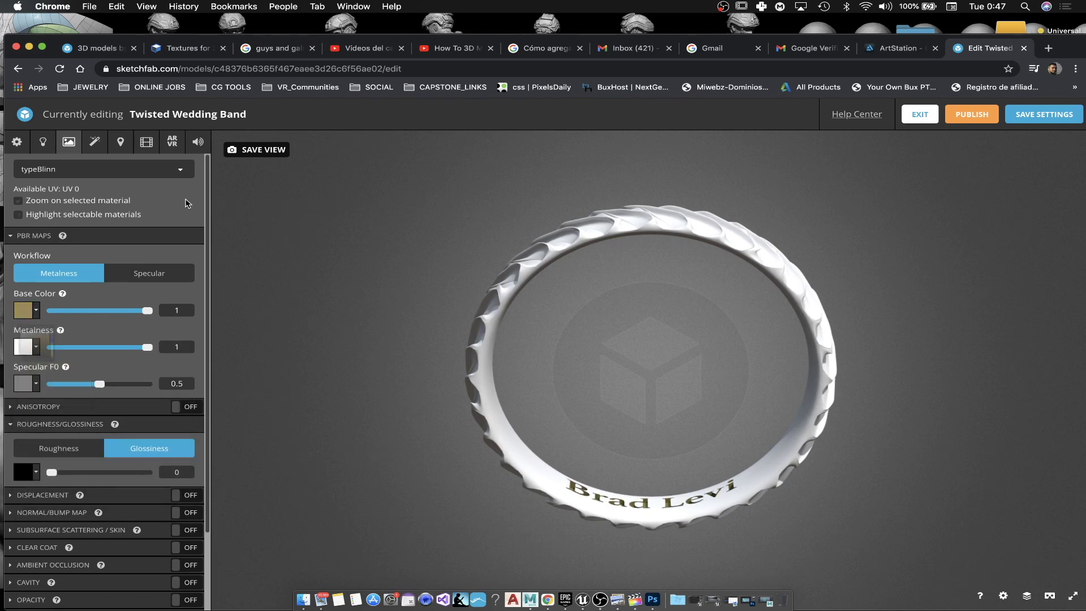
drag(619, 426, 245, 287)
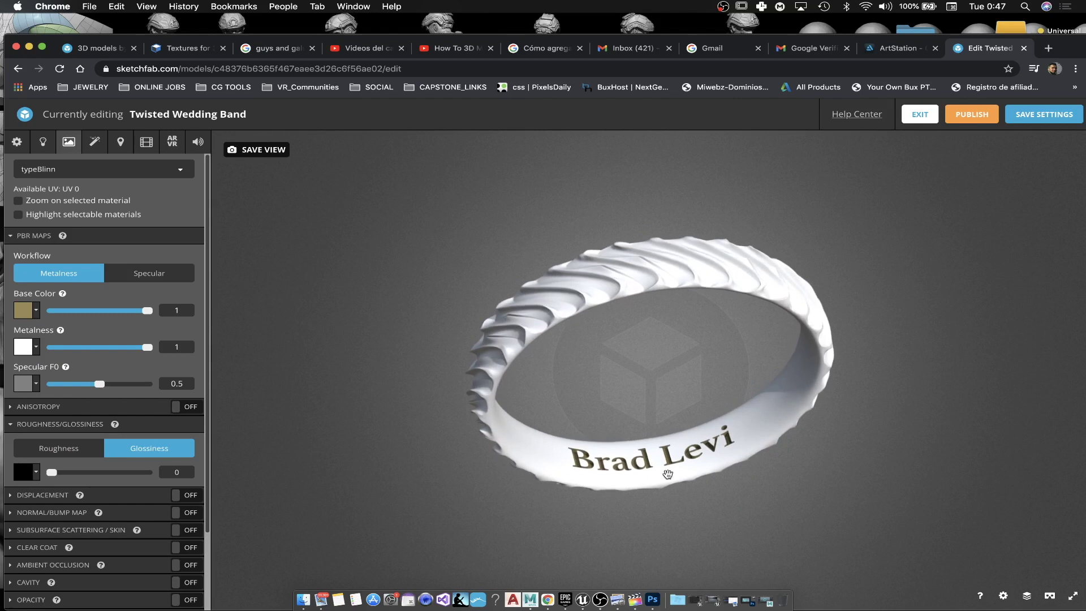
click(102, 185)
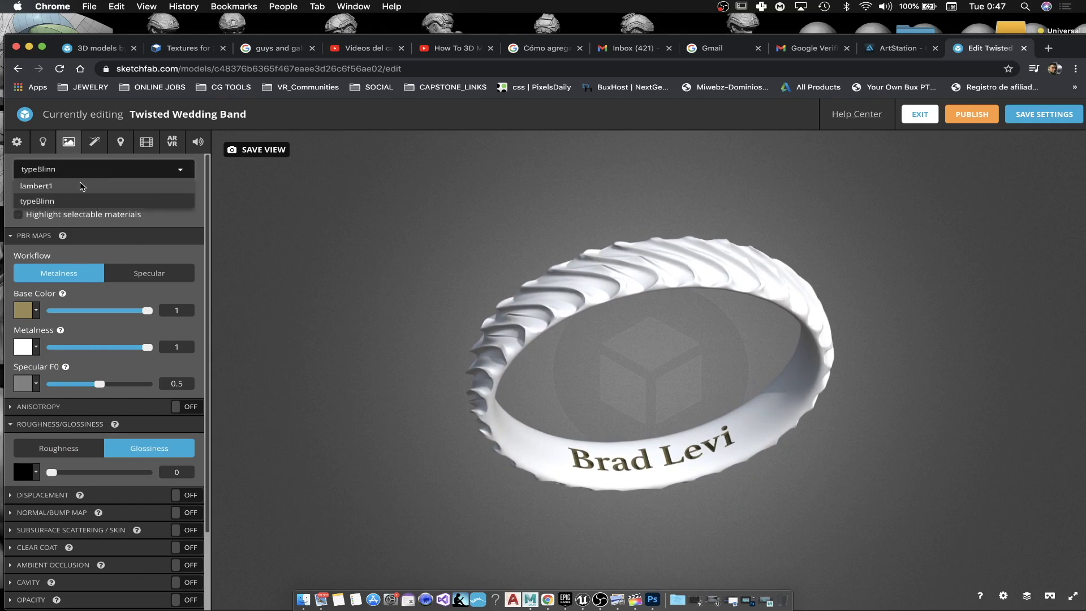
Step: Make the lambert1 band material fully metallic, light gold, with roughness about 0.105
click(25, 347)
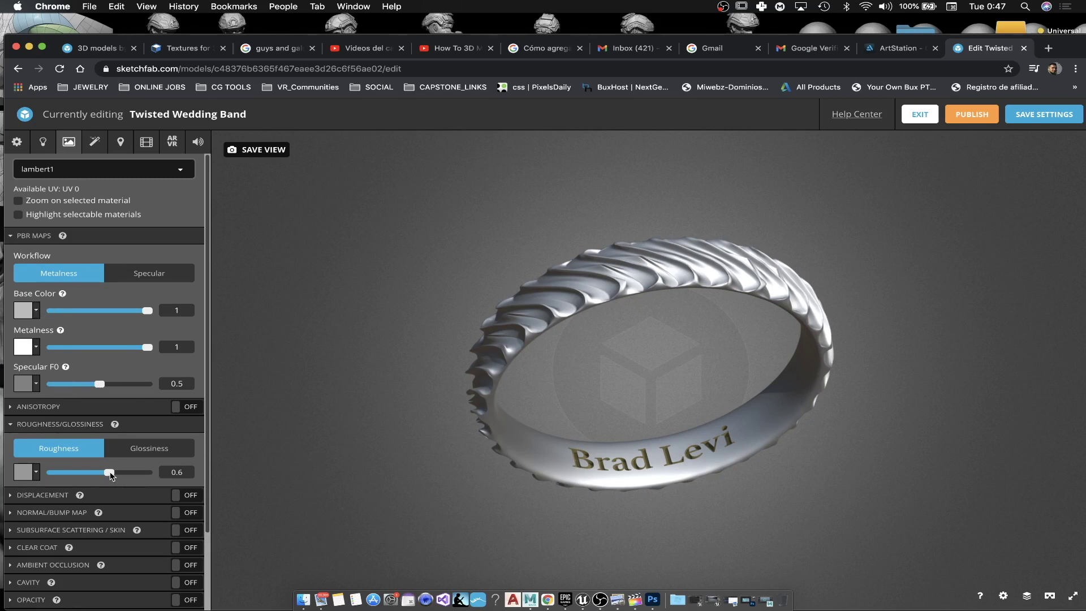
drag(108, 472, 49, 474)
drag(629, 462, 736, 513)
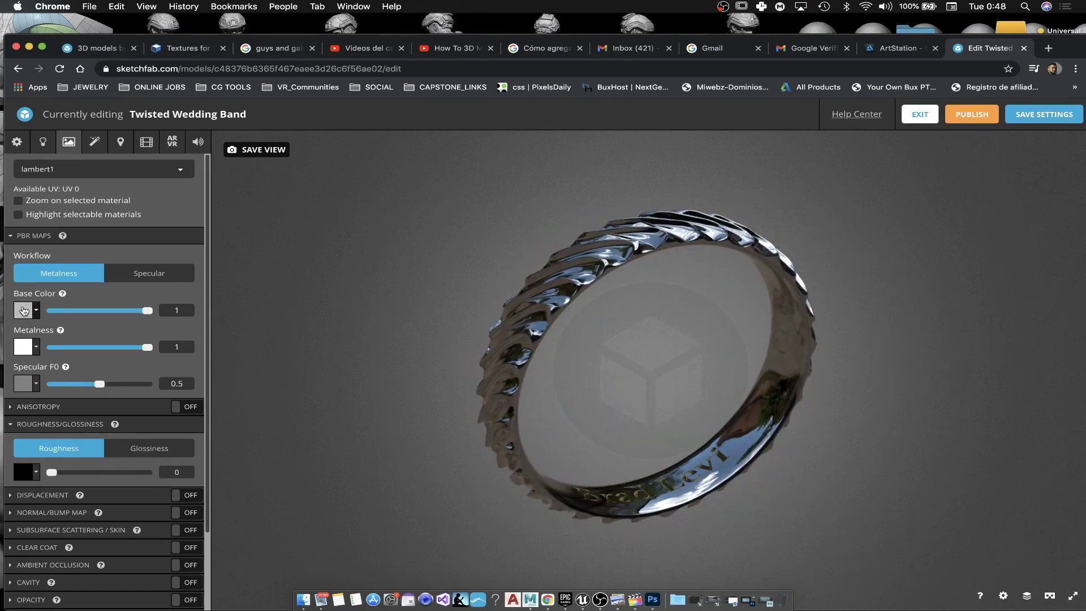
click(23, 310)
drag(179, 472, 180, 475)
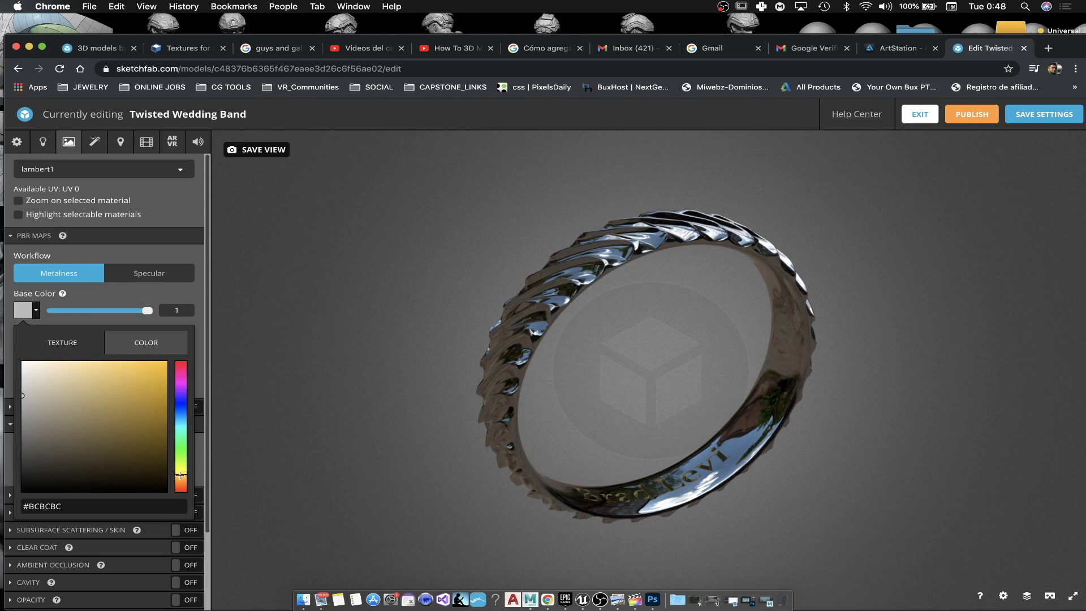
drag(111, 422, 57, 368)
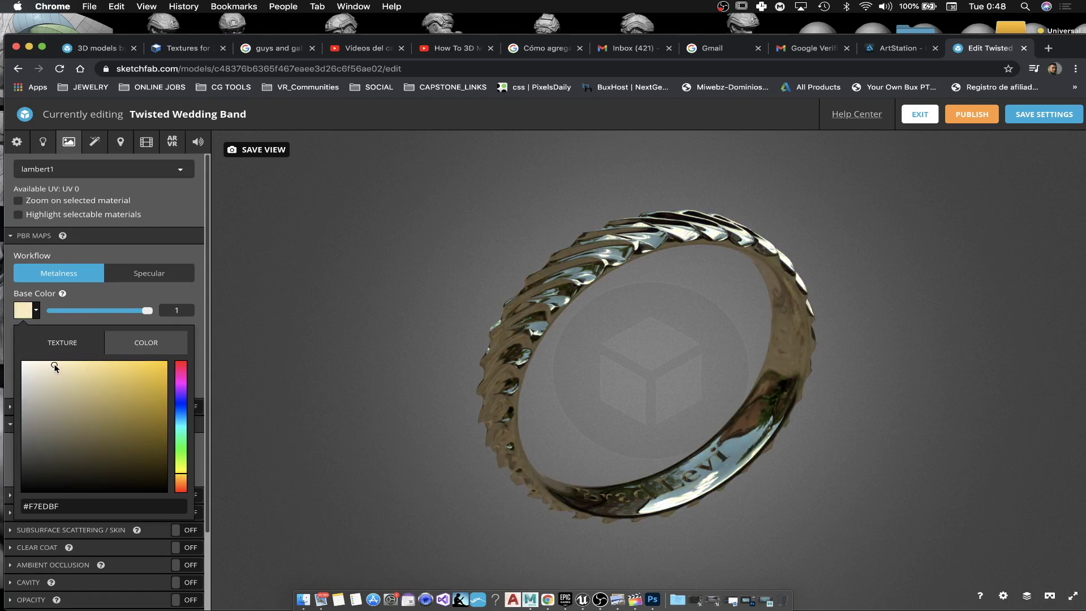
click(710, 358)
drag(711, 358, 651, 343)
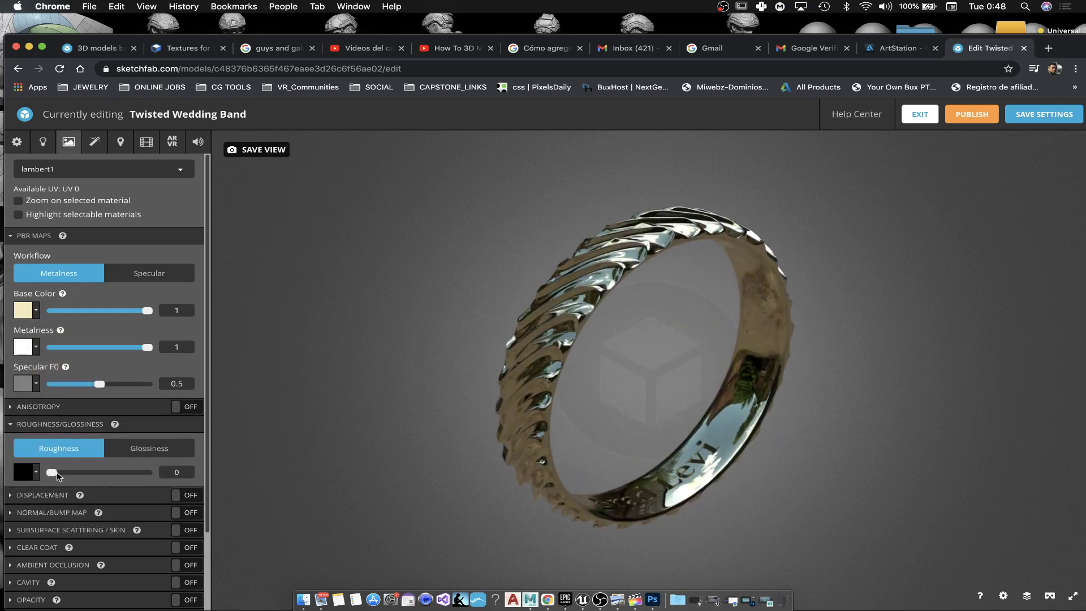
drag(50, 472, 59, 473)
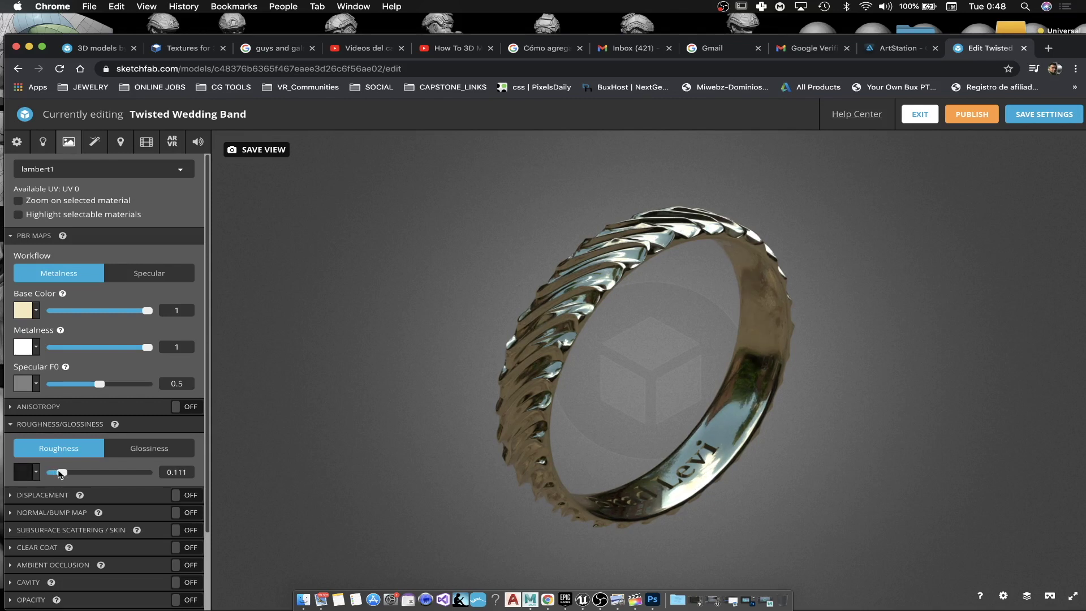
Step: Frame the engraved inside of the ring and save that view as the thumbnail
drag(936, 519, 832, 503)
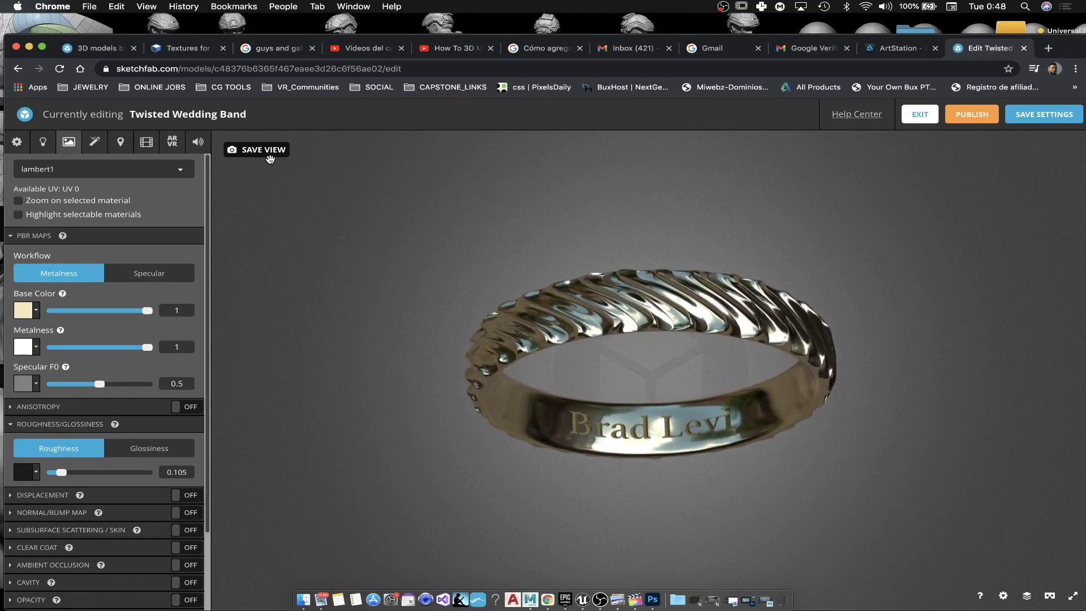
scroll(747, 439, up, 3)
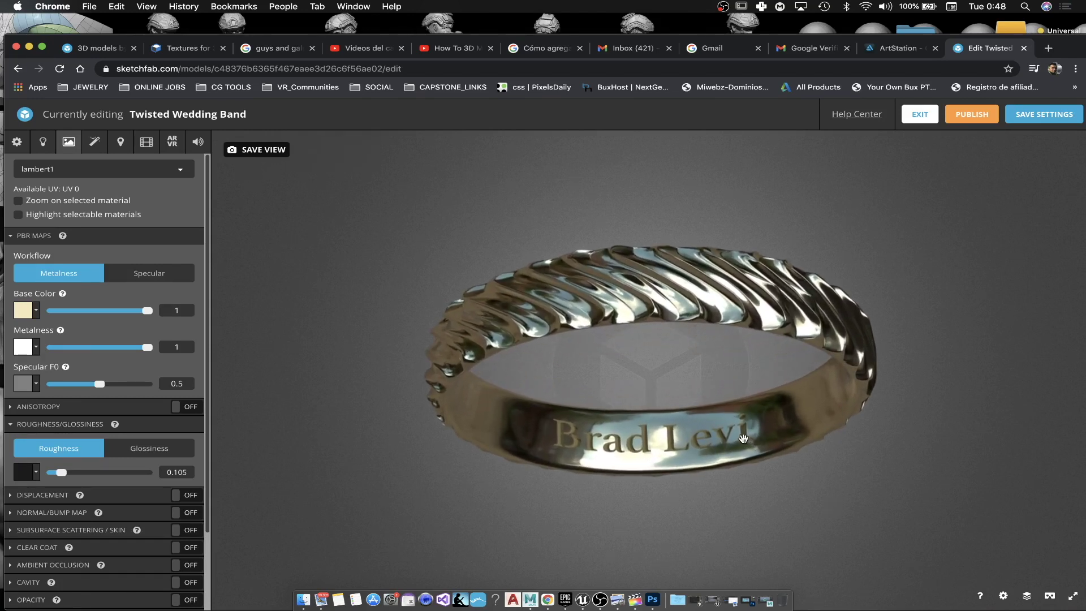
click(248, 150)
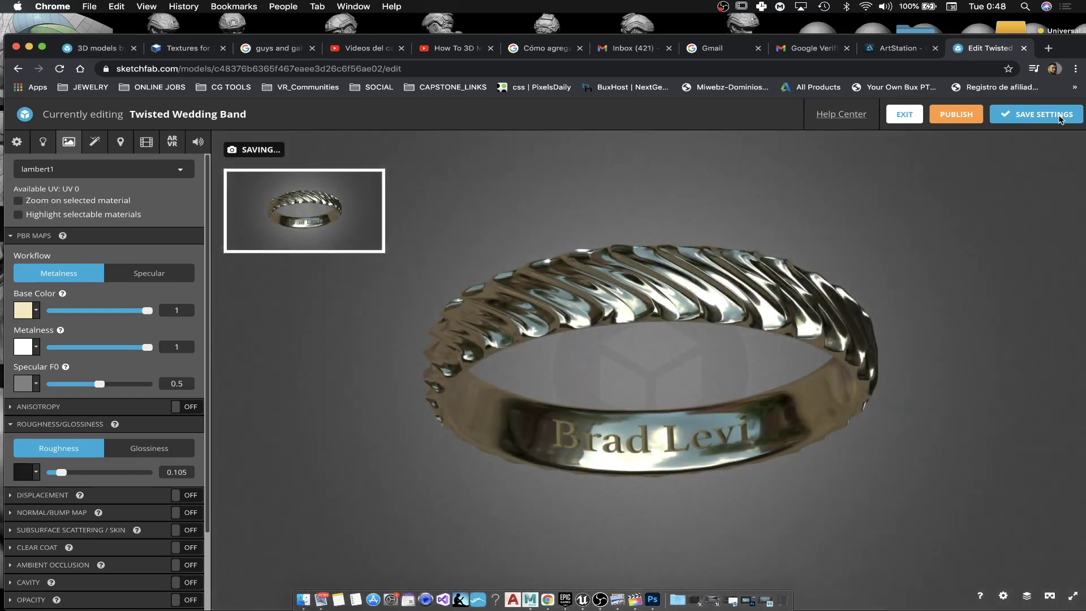
click(95, 142)
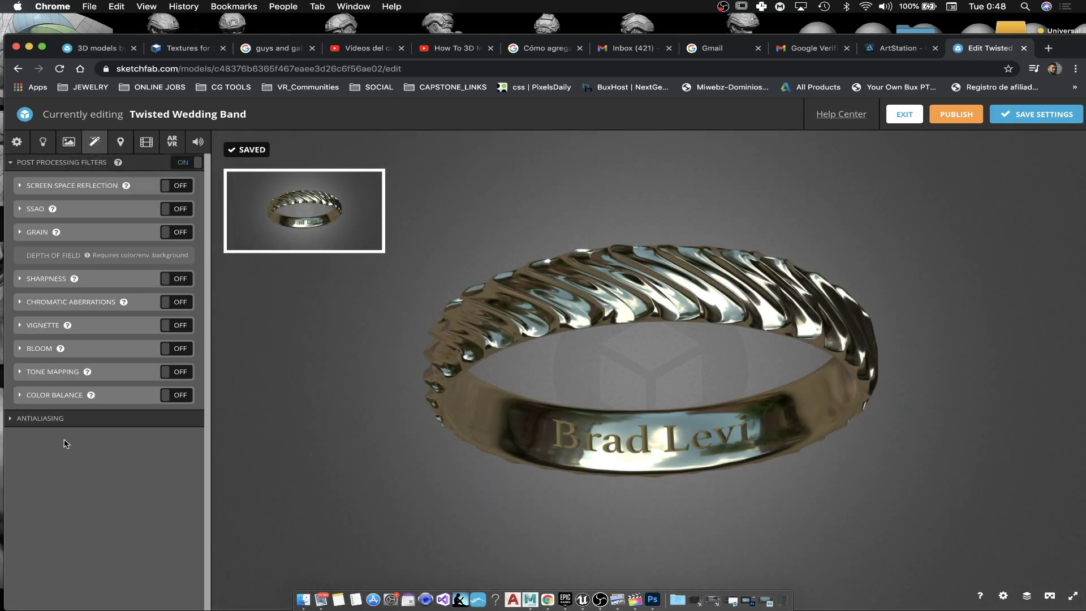
Step: Turn on screen space reflection and SSAO
click(172, 186)
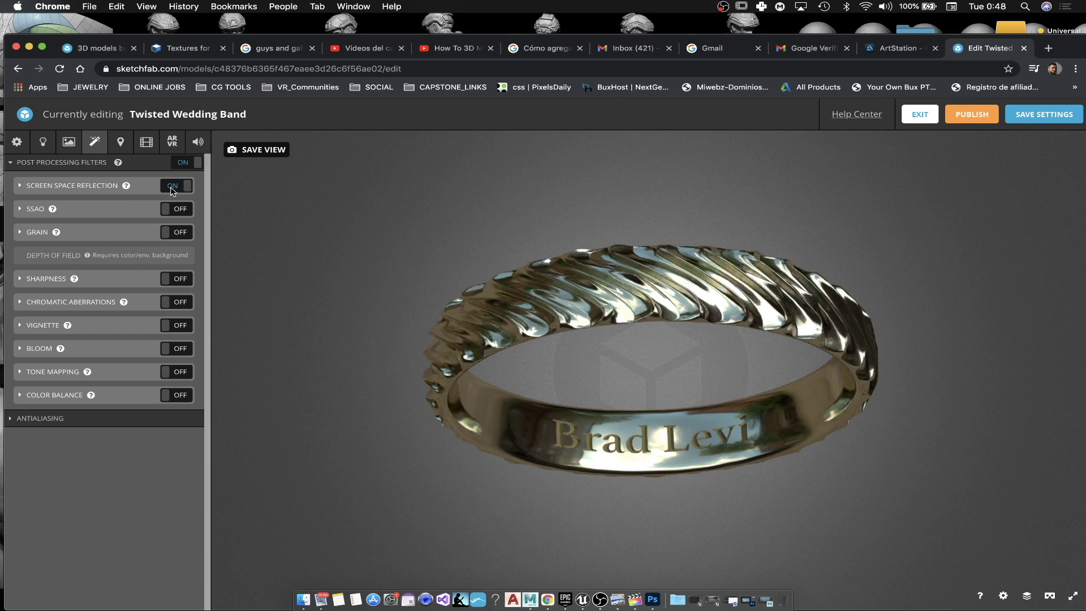
click(21, 209)
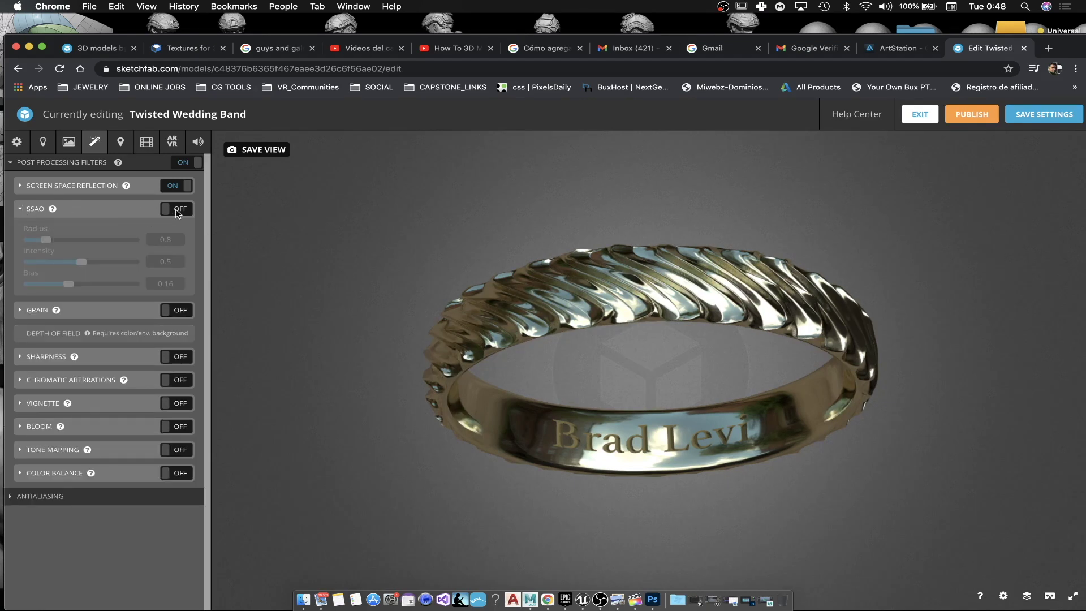
click(177, 210)
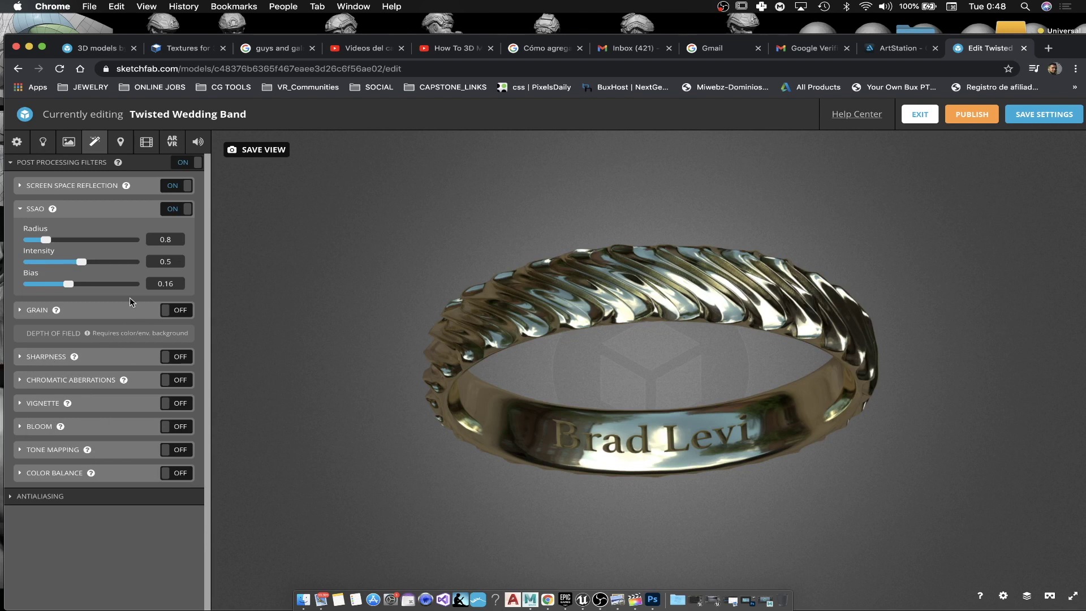
Step: Enable bloom with threshold 0.368, intensity 0.378 and radius 0.189
click(179, 427)
click(21, 428)
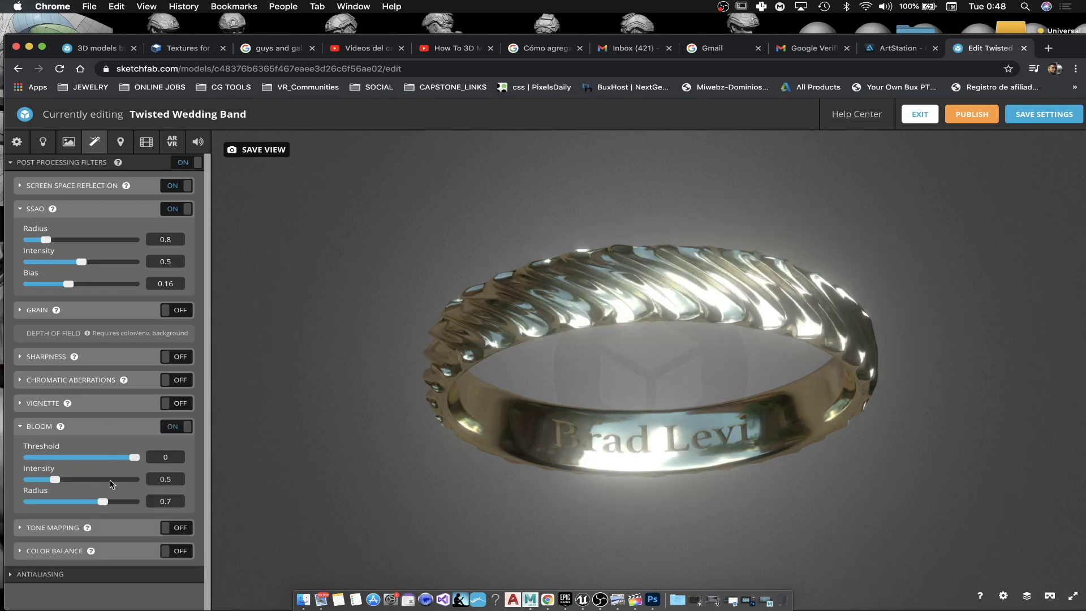
drag(107, 456, 72, 454)
drag(76, 503, 46, 480)
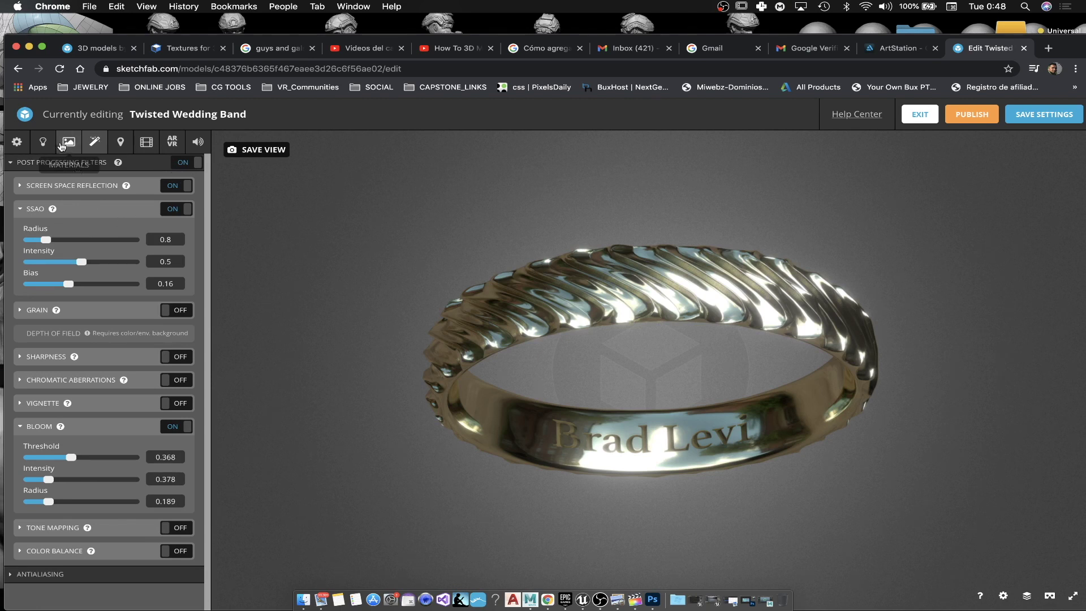
click(17, 143)
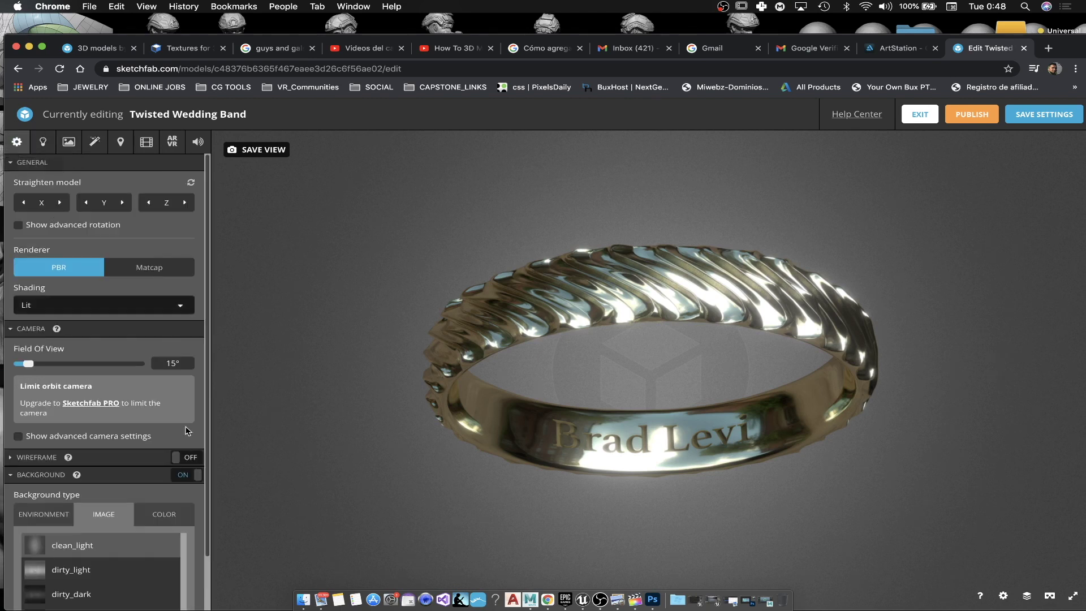
Step: Set typeBlinn glossiness to 0.056 and specular F0 to 0.47, then zoom in on the ring
click(68, 143)
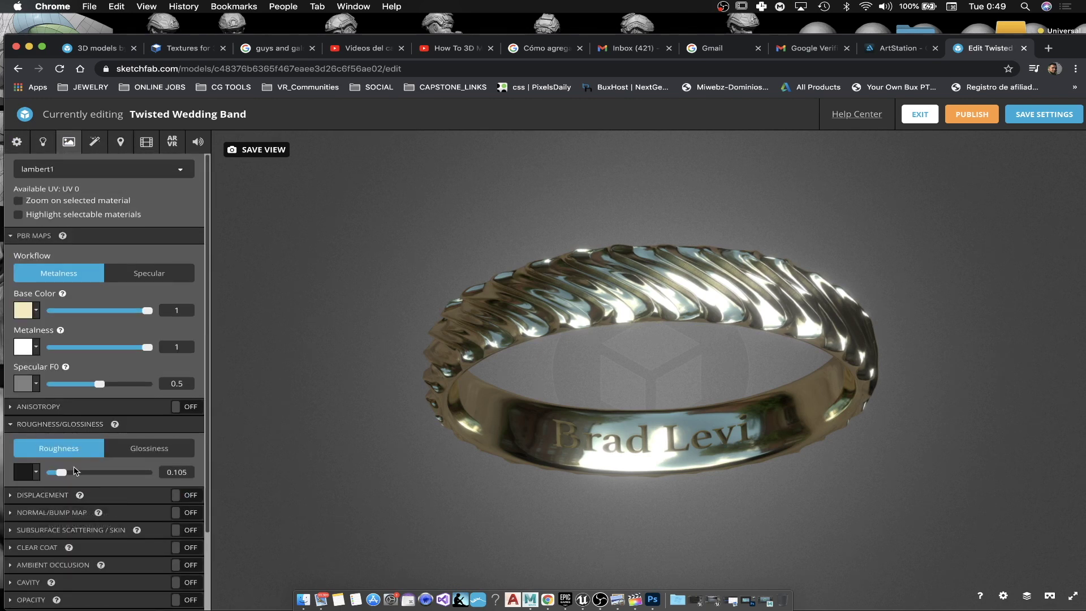
drag(677, 533, 675, 533)
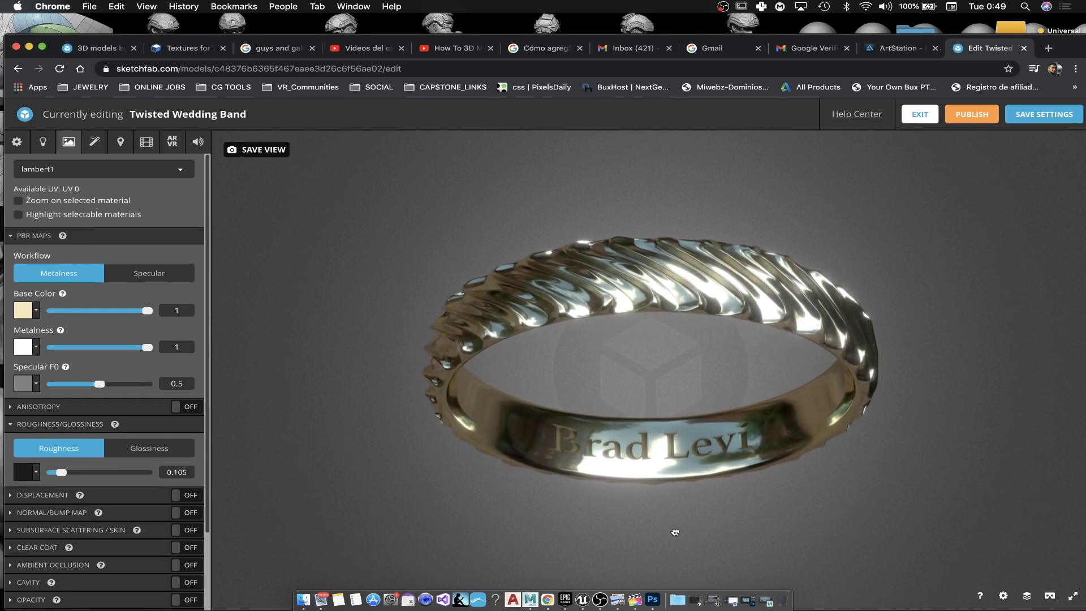
click(95, 168)
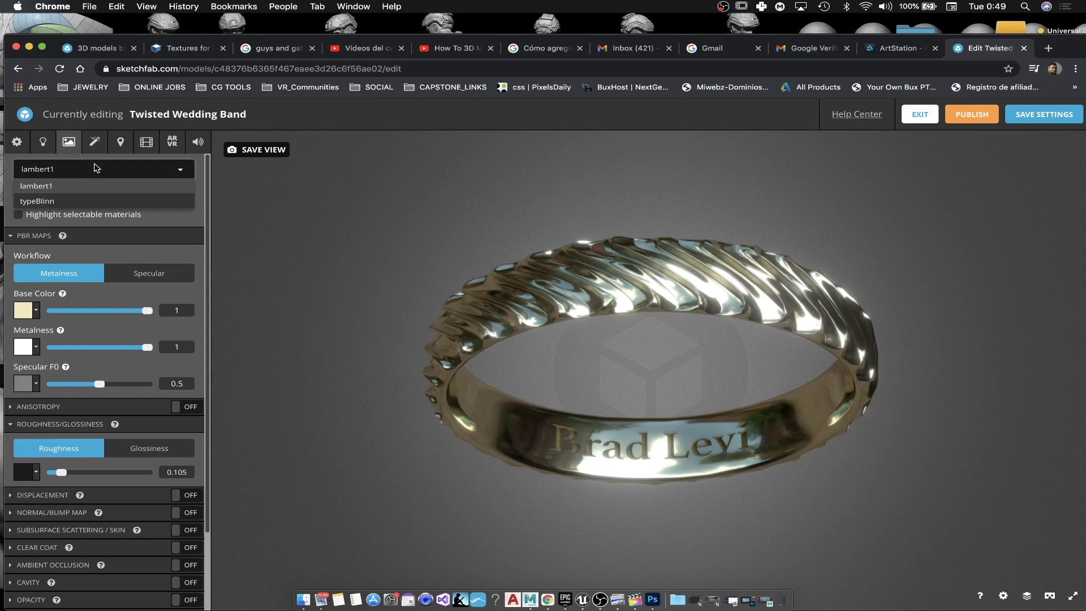
click(52, 201)
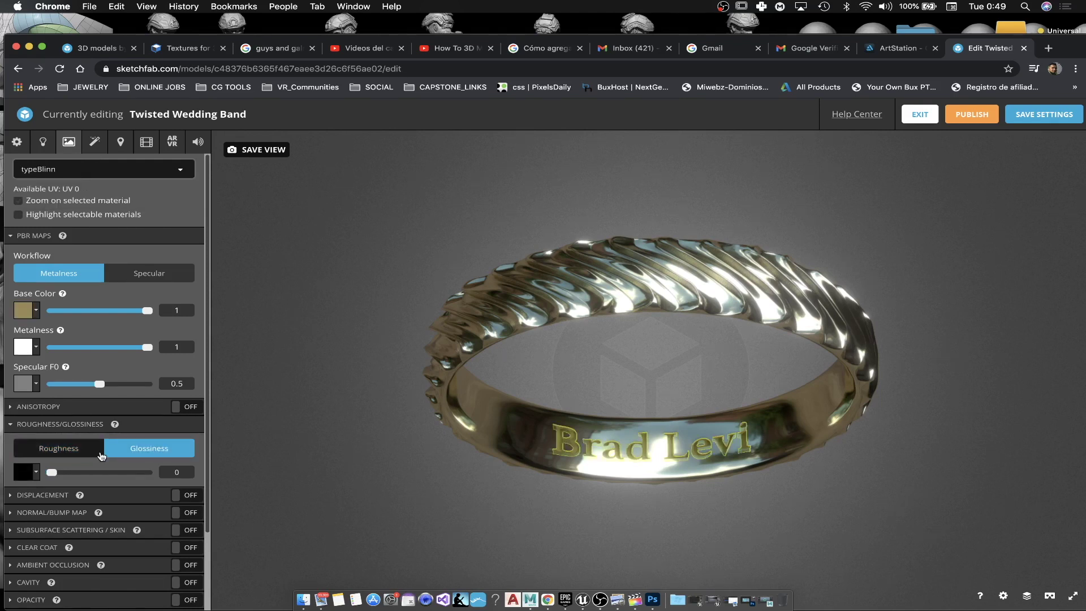
drag(56, 474, 53, 476)
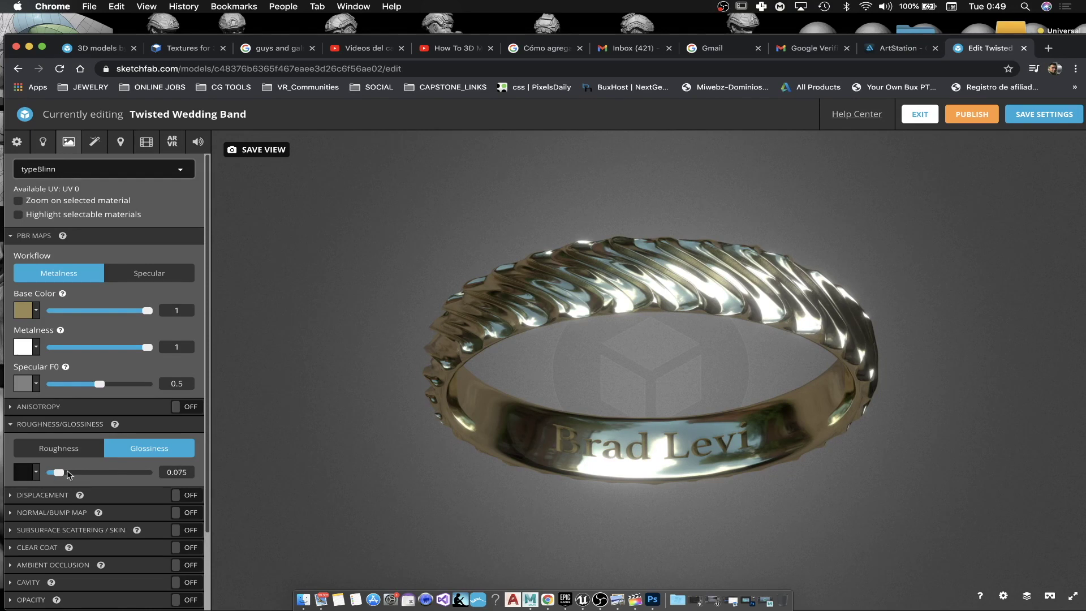
mouse_move(129, 350)
mouse_down()
mouse_move(52, 351)
mouse_move(144, 351)
mouse_up()
mouse_move(100, 385)
mouse_down()
mouse_move(138, 385)
mouse_move(97, 393)
mouse_up()
drag(644, 470, 711, 469)
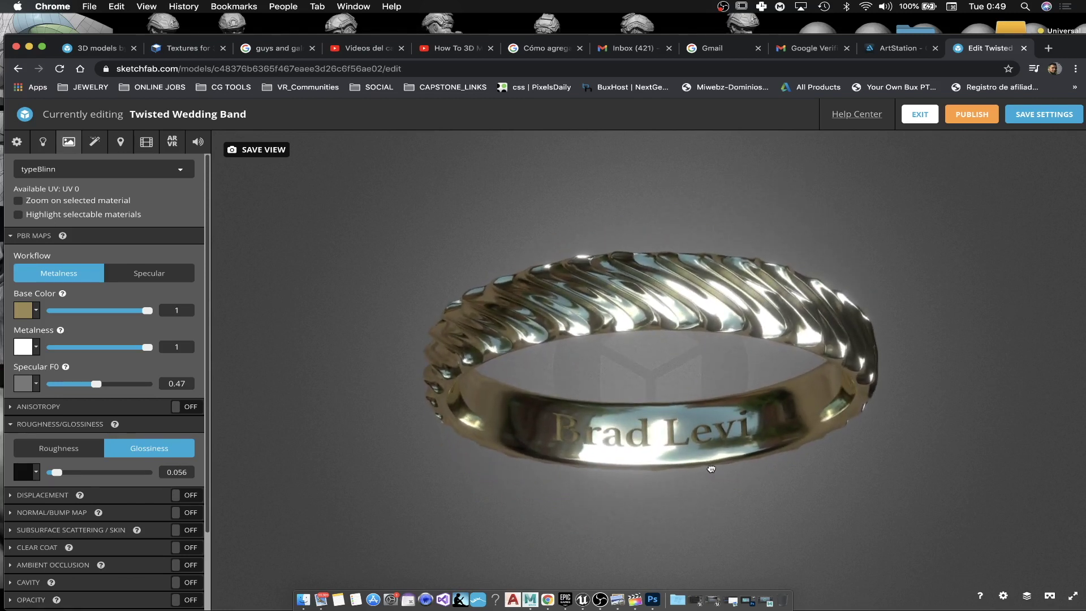
scroll(711, 473, up, 2)
scroll(727, 476, up, 2)
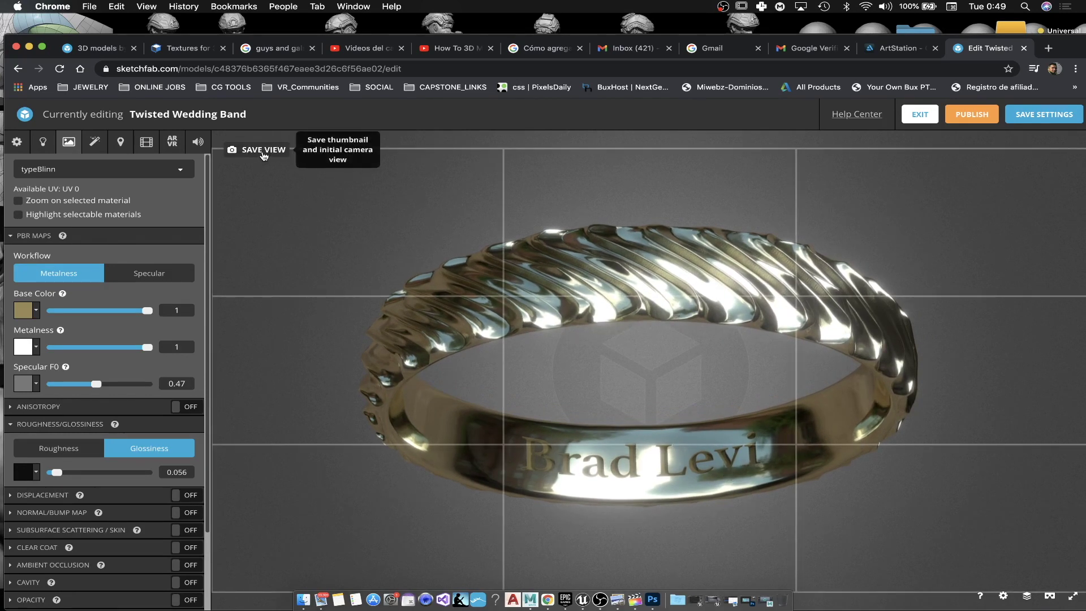
Step: Store the current ring close-up as the thumbnail and start view, then tilt the ring sideways
click(263, 152)
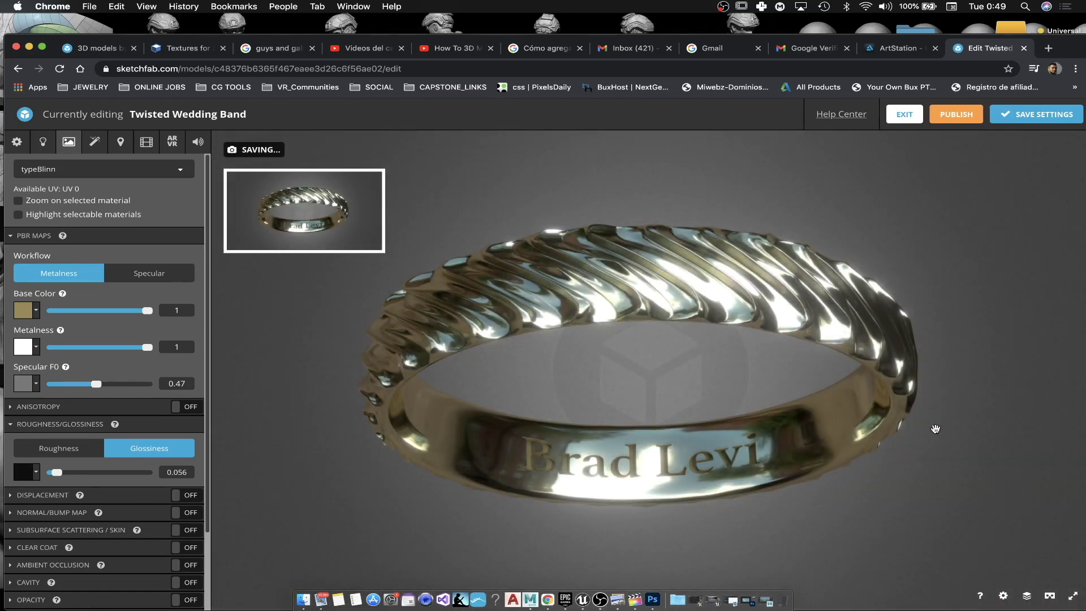
drag(853, 489, 906, 457)
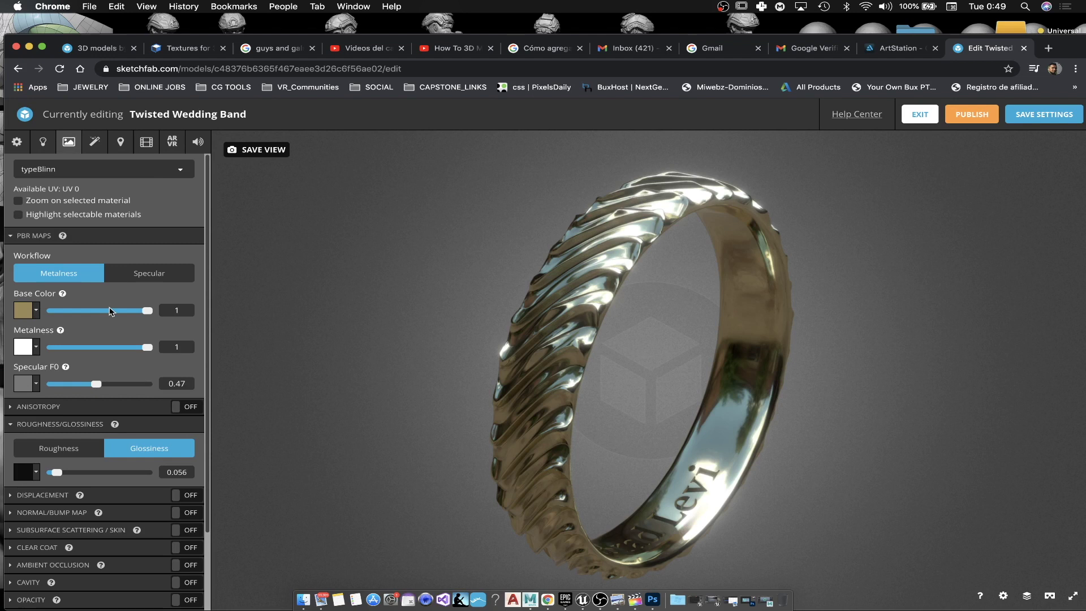
click(95, 143)
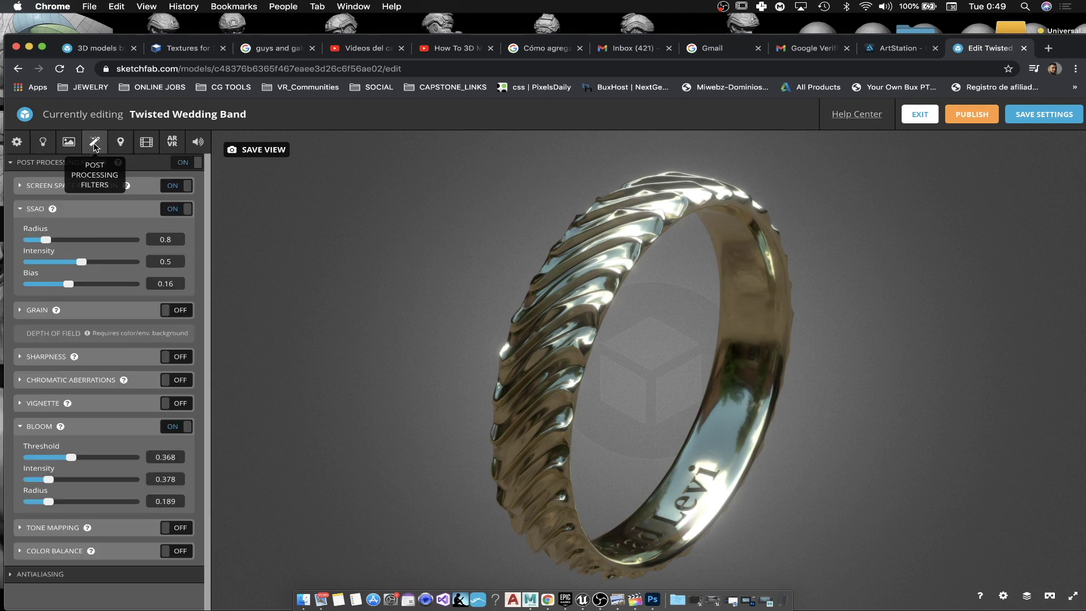
Step: Exit the editor and open Sketchfab Labs' GIF Export experiment in a new browser tab
click(921, 117)
key(super+t)
text(lab)
key(Return)
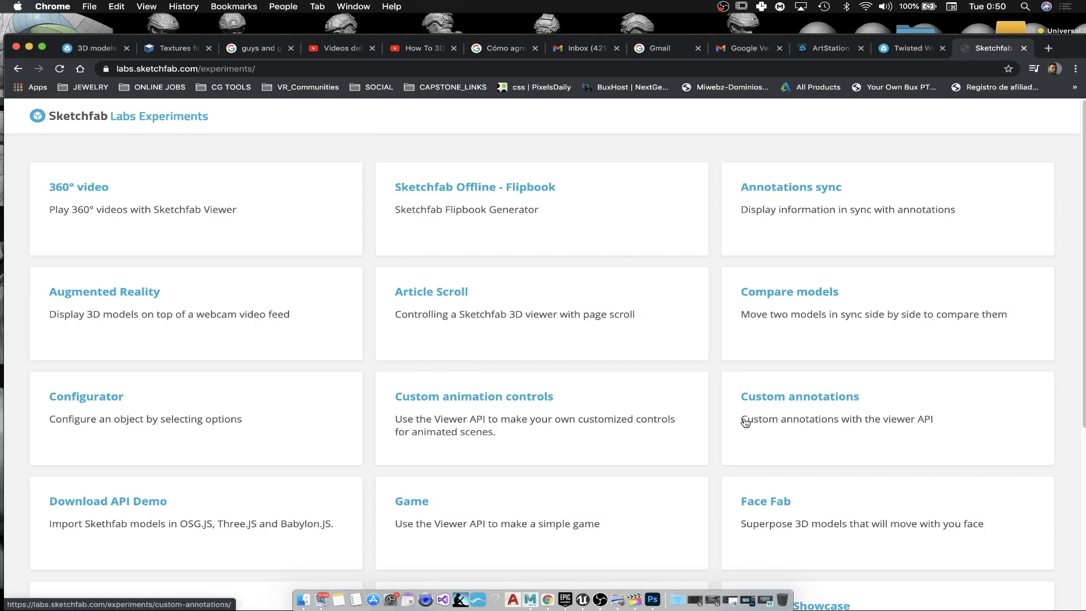
scroll(747, 418, down, 5)
click(91, 326)
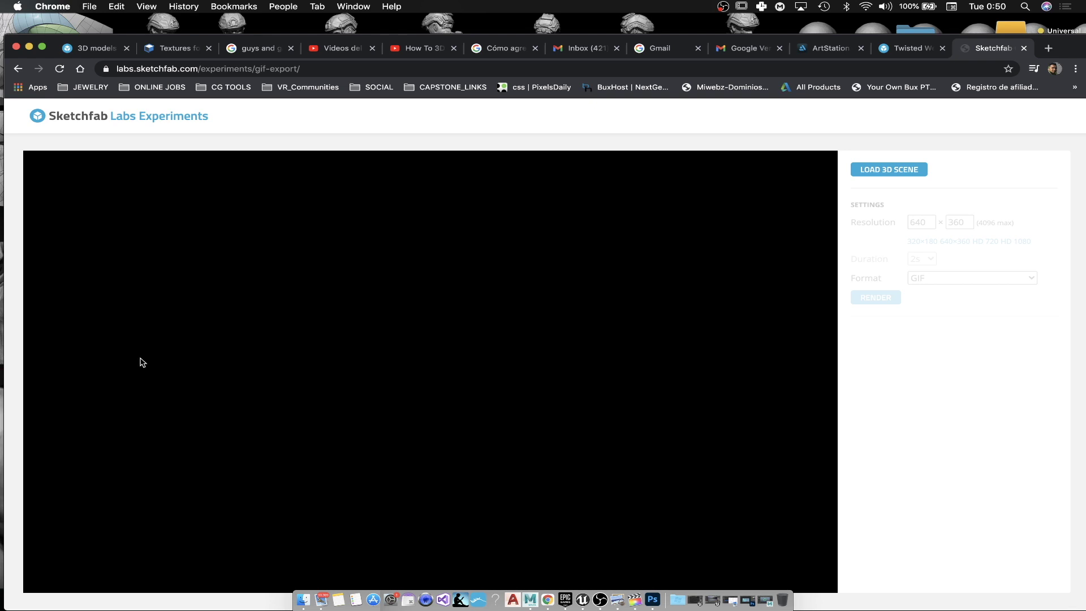
Step: Load the Twisted Wedding Band from its pasted URL and render a 320×180 GIF
click(875, 170)
click(241, 60)
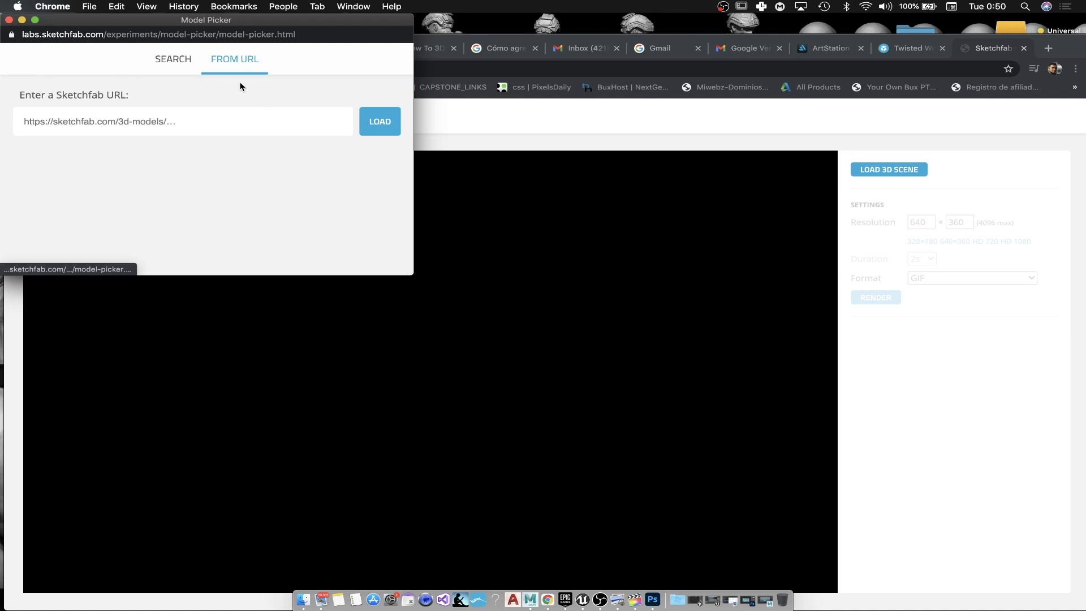
text(https://sketchfab.com/3d-models/twisted-wedding-band-c48376b6365f467eaee3d26c6f56ae02)
click(378, 121)
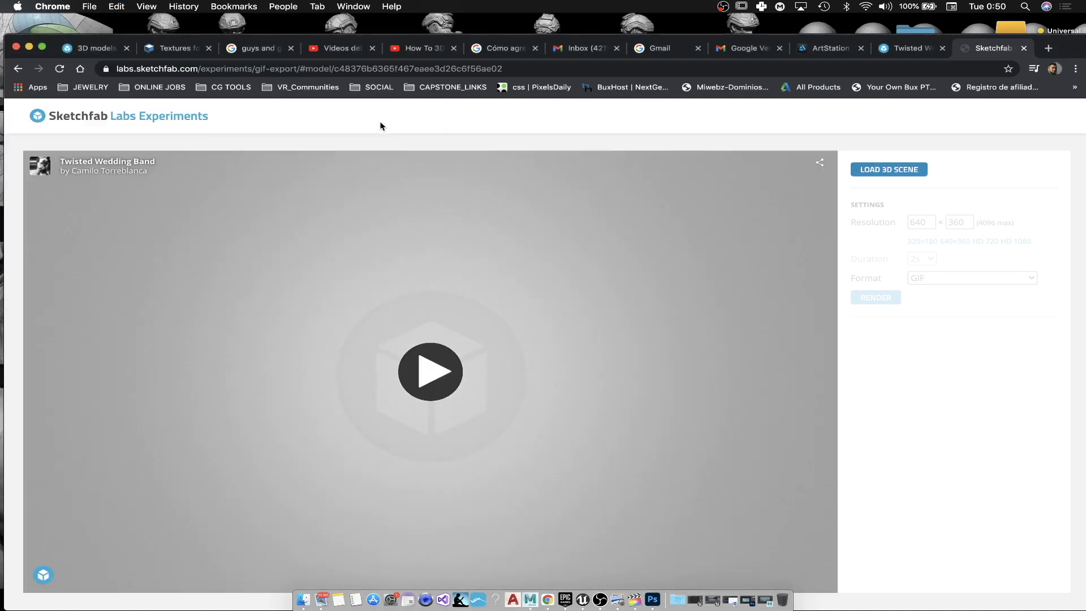
click(402, 370)
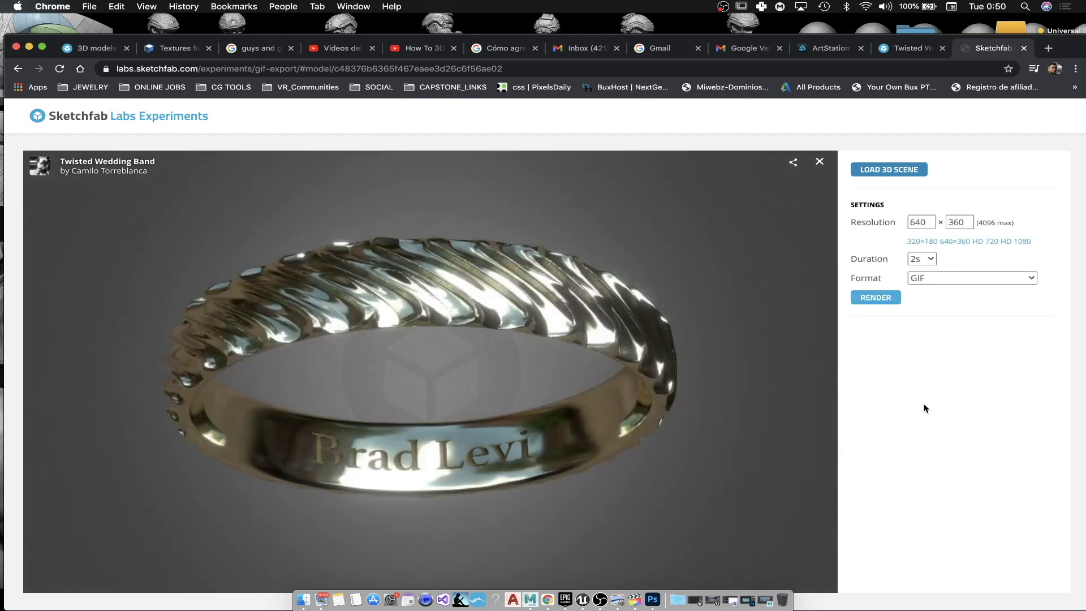
click(932, 242)
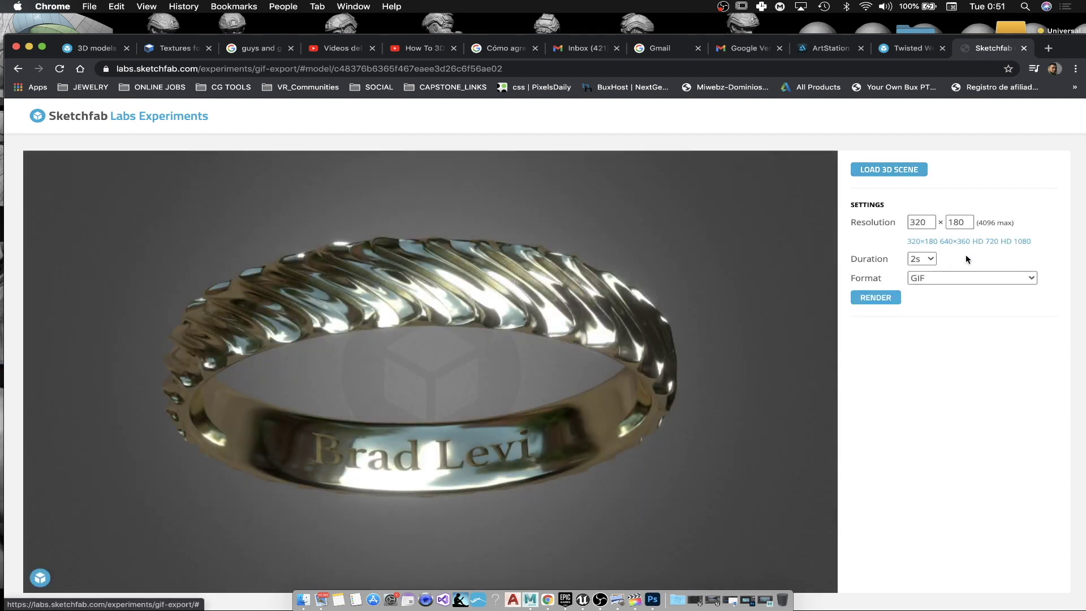
click(875, 299)
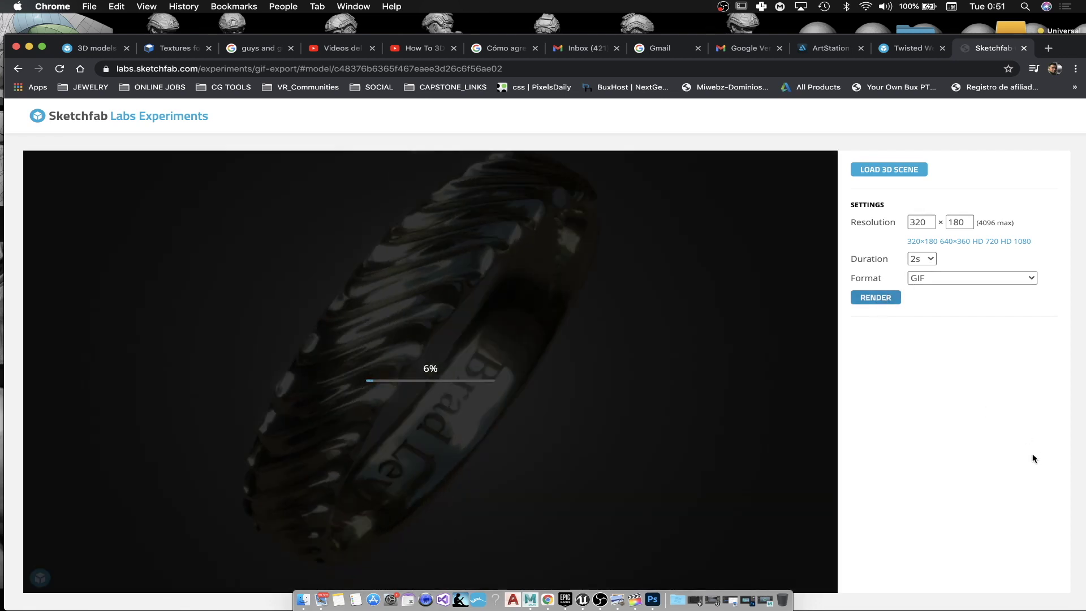